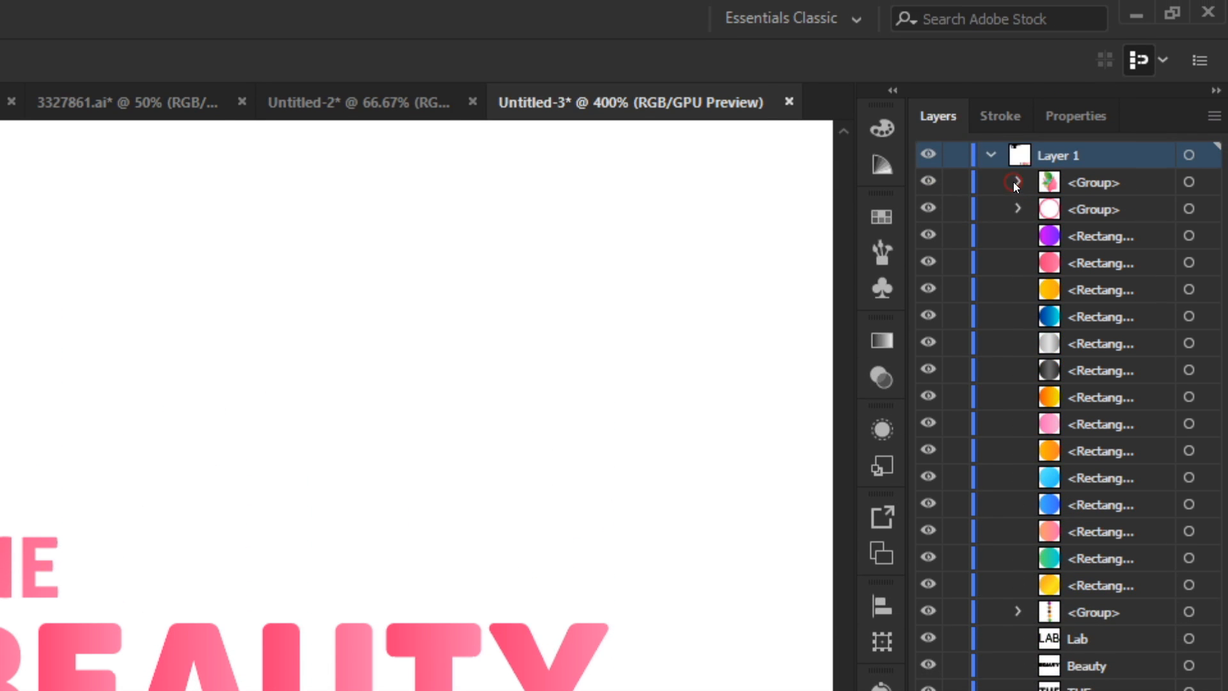
- Expand the face-and-leaves group in Layer 1 to examine its individual objects, and collapse it again
{"action": "left_click", "coordinate": [1018, 182]}
{"action": "left_click", "coordinate": [1019, 183]}
{"action": "left_click", "coordinate": [1021, 184]}
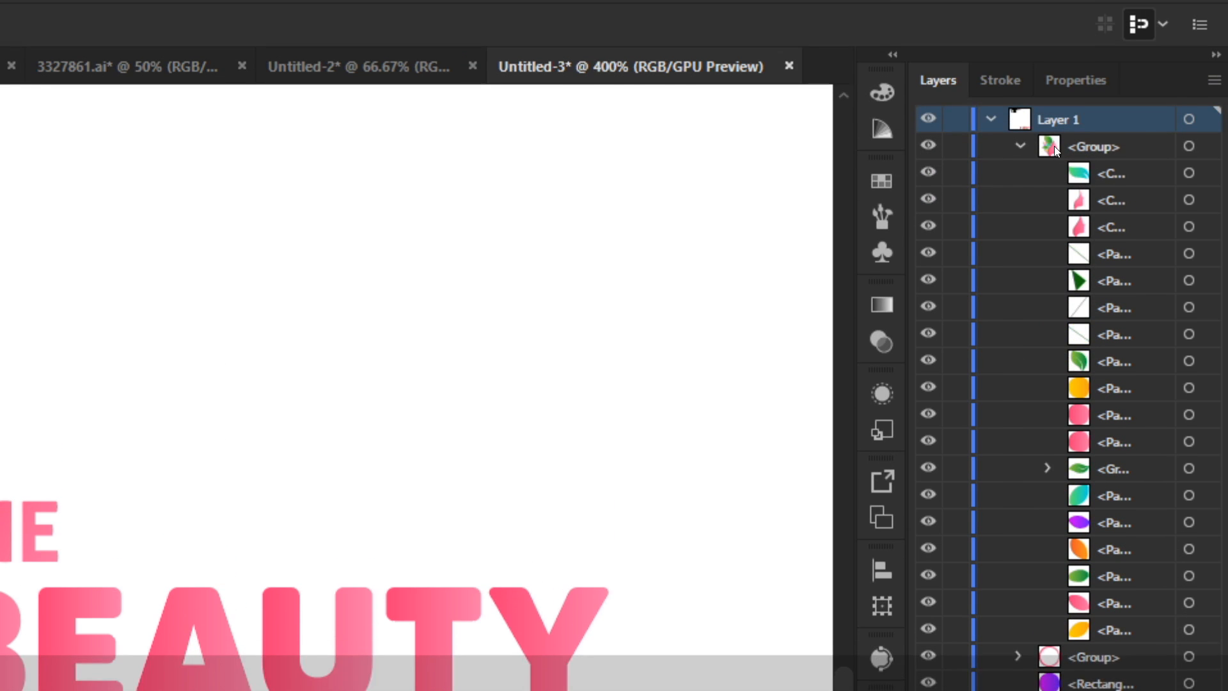
{"action": "left_click", "coordinate": [1021, 146]}
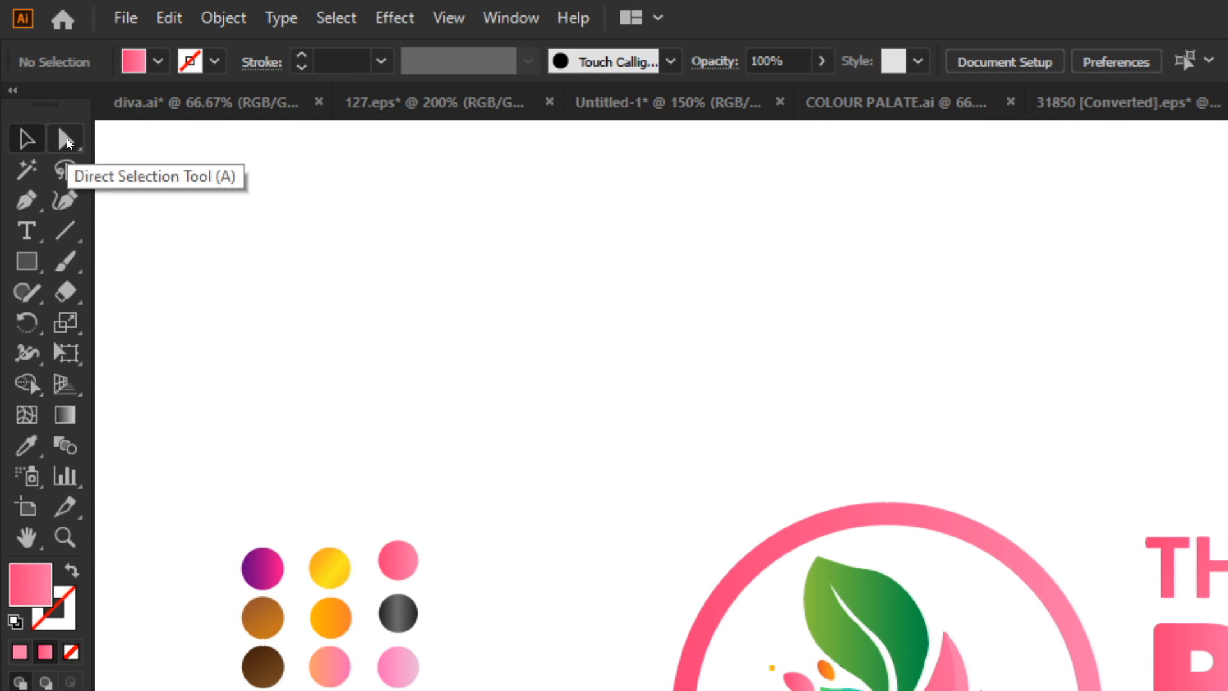
- Try moving the whole face-and-leaves group out of the pink ring with the Selection tool, and undo the move
{"action": "left_click", "coordinate": [67, 146]}
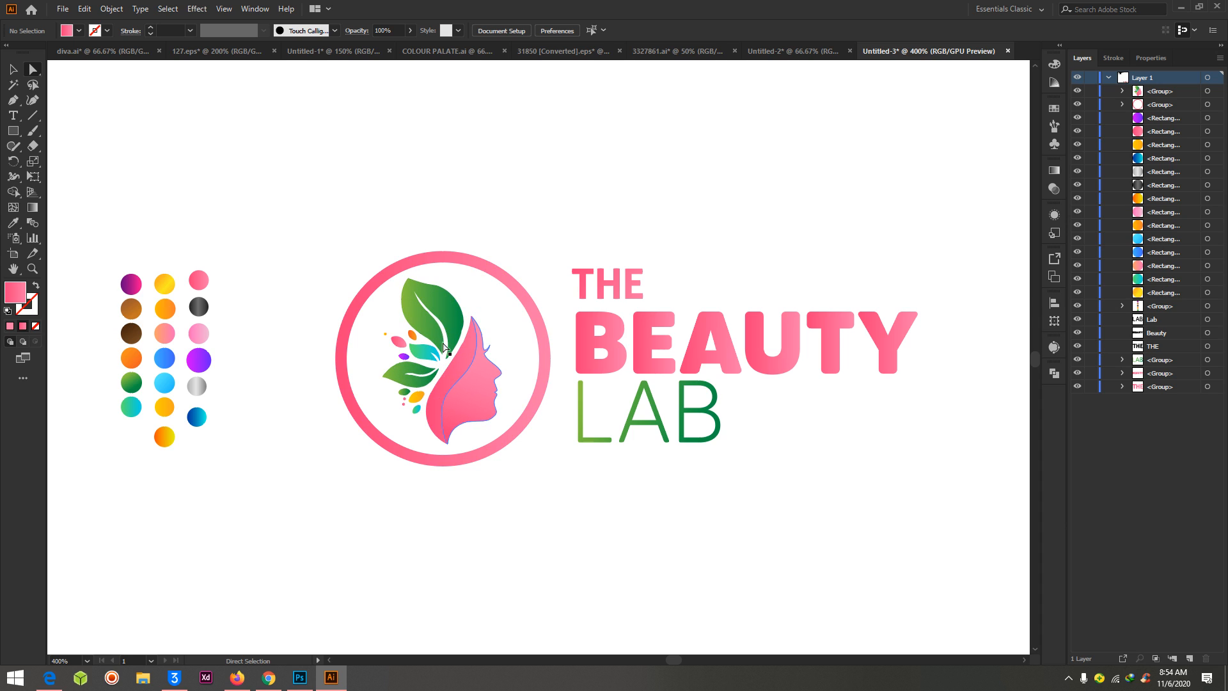
{"action": "left_click", "coordinate": [12, 69]}
{"action": "left_click", "coordinate": [460, 395]}
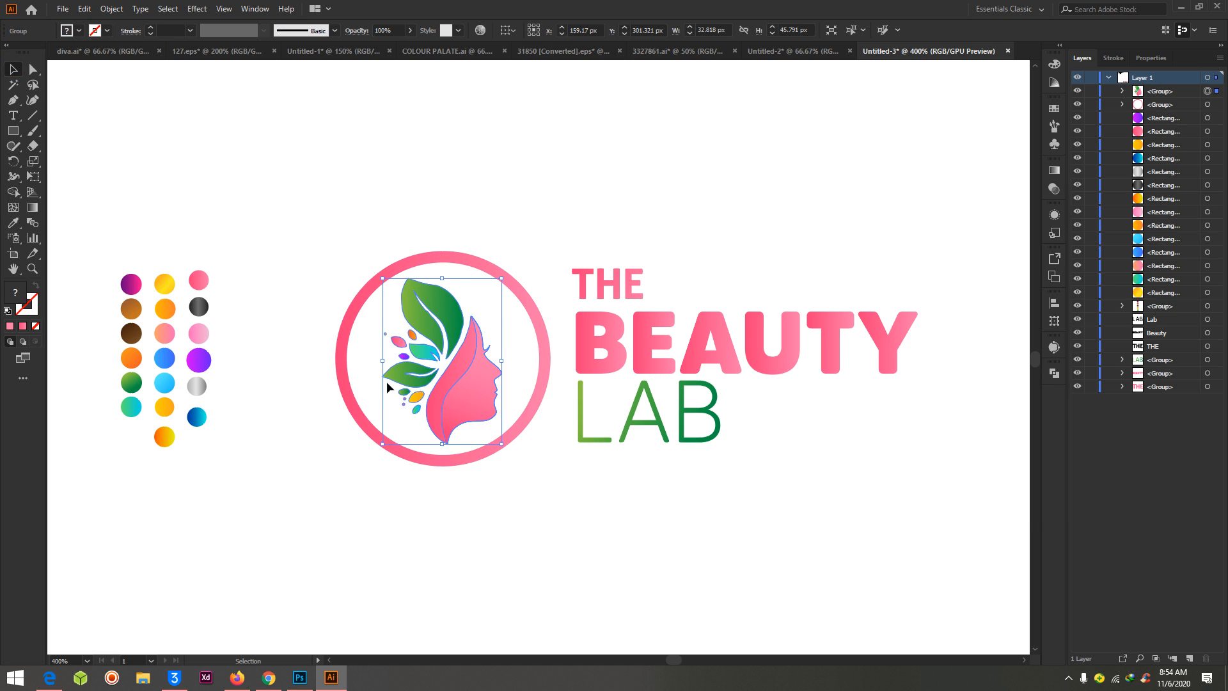
{"action": "left_click_drag", "start_coordinate": [475, 395], "coordinate": [282, 190]}
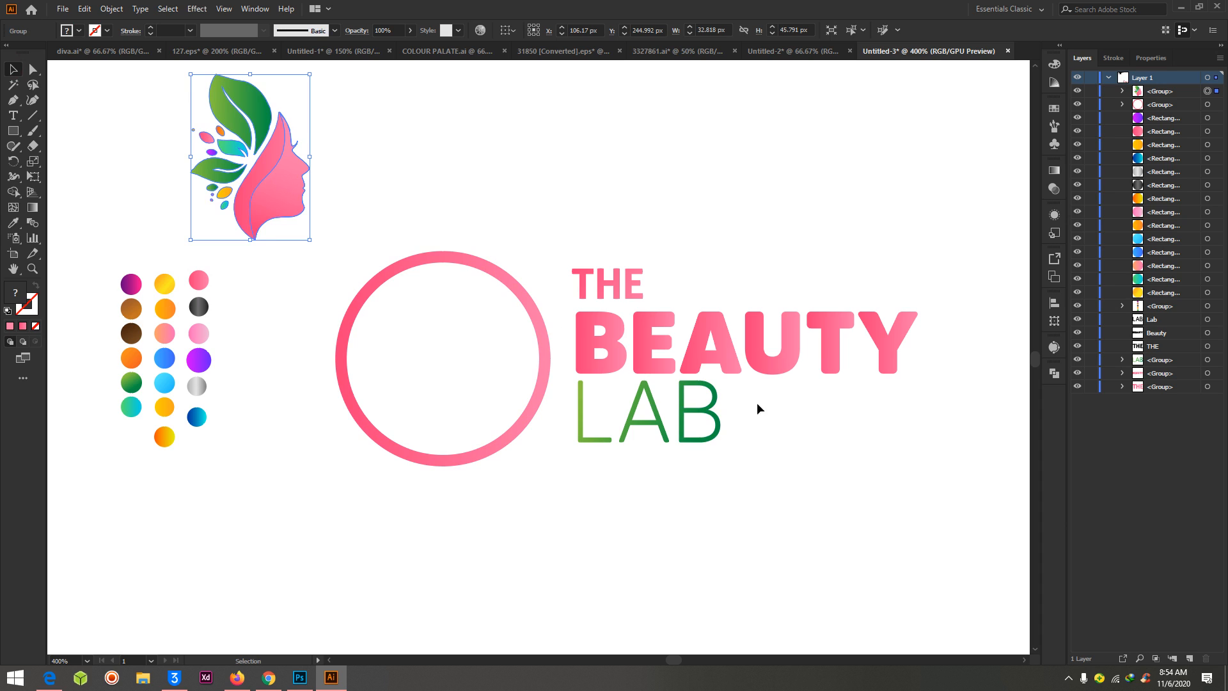
{"action": "key", "text": "ctrl+z"}
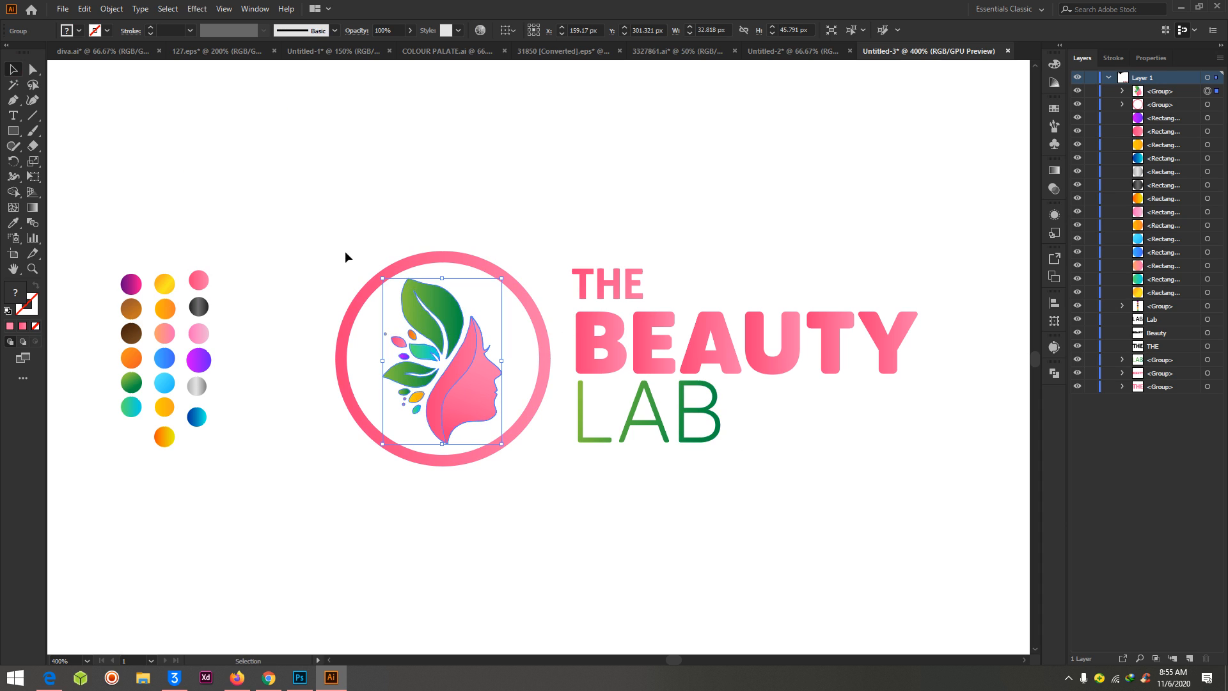
- Try pulling the two face shapes and two green leaves out of the group individually with the Direct Selection tool, and undo the moves
{"action": "left_click", "coordinate": [33, 69]}
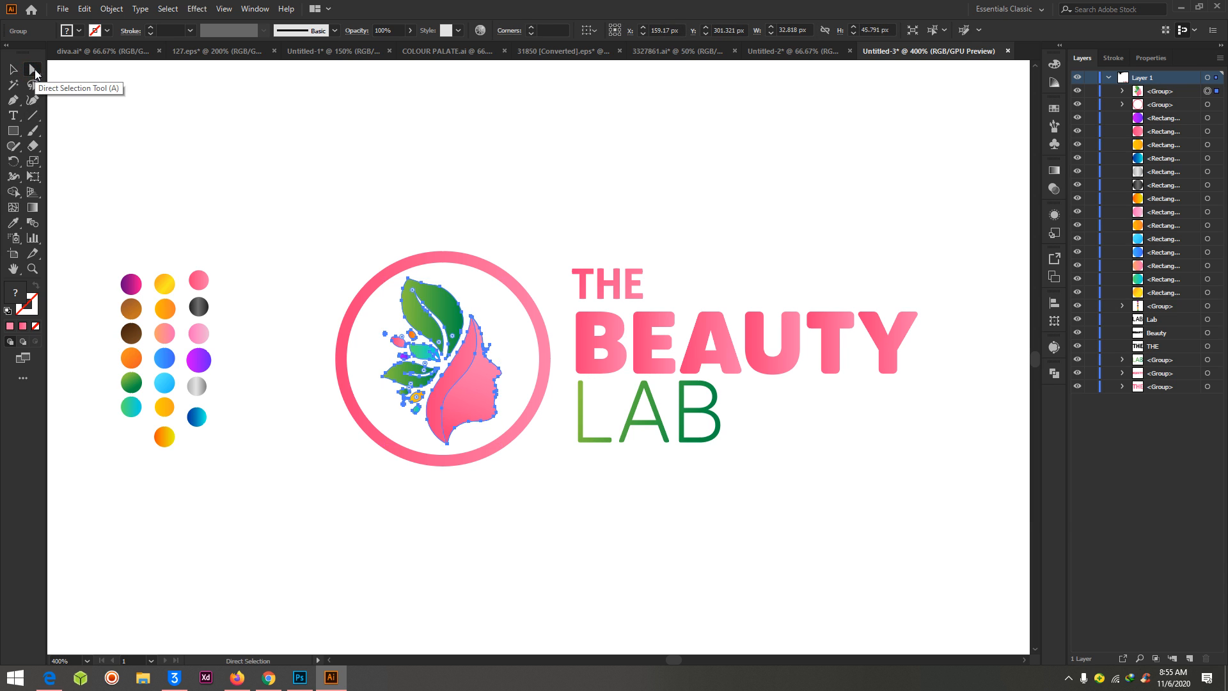
{"action": "left_click", "coordinate": [521, 137]}
{"action": "left_click_drag", "start_coordinate": [476, 397], "coordinate": [727, 206]}
{"action": "left_click_drag", "start_coordinate": [496, 386], "coordinate": [242, 531]}
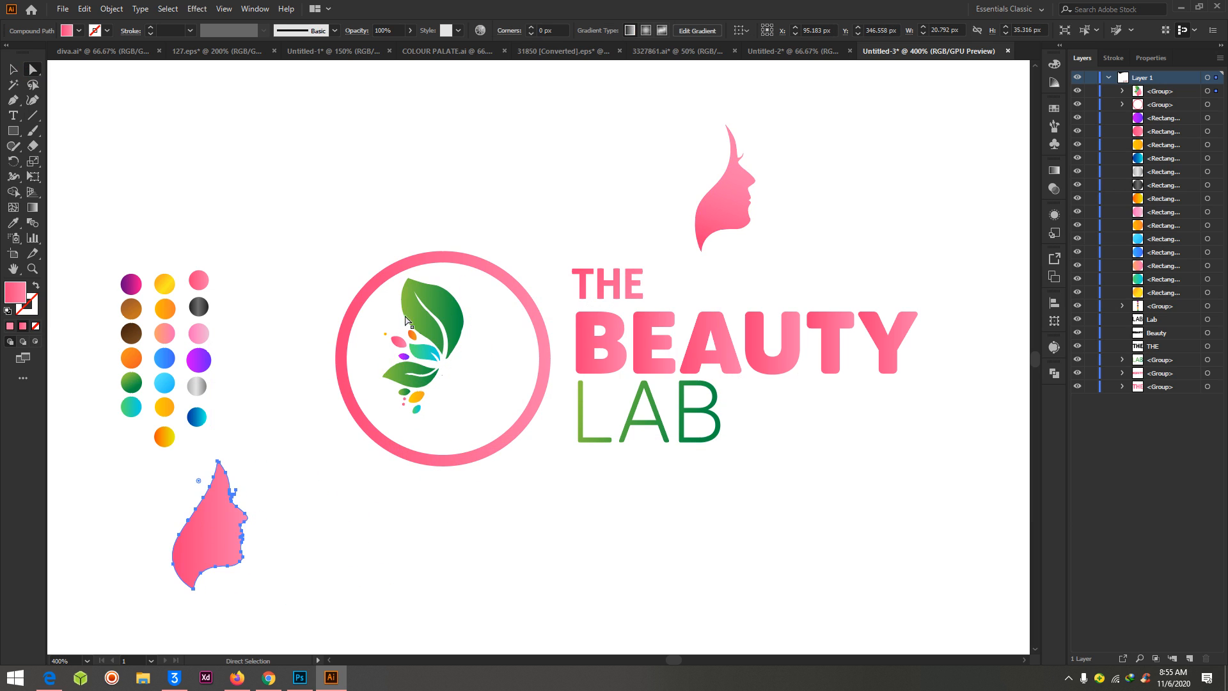
{"action": "left_click_drag", "start_coordinate": [433, 319], "coordinate": [308, 147]}
{"action": "left_click_drag", "start_coordinate": [399, 370], "coordinate": [215, 363]}
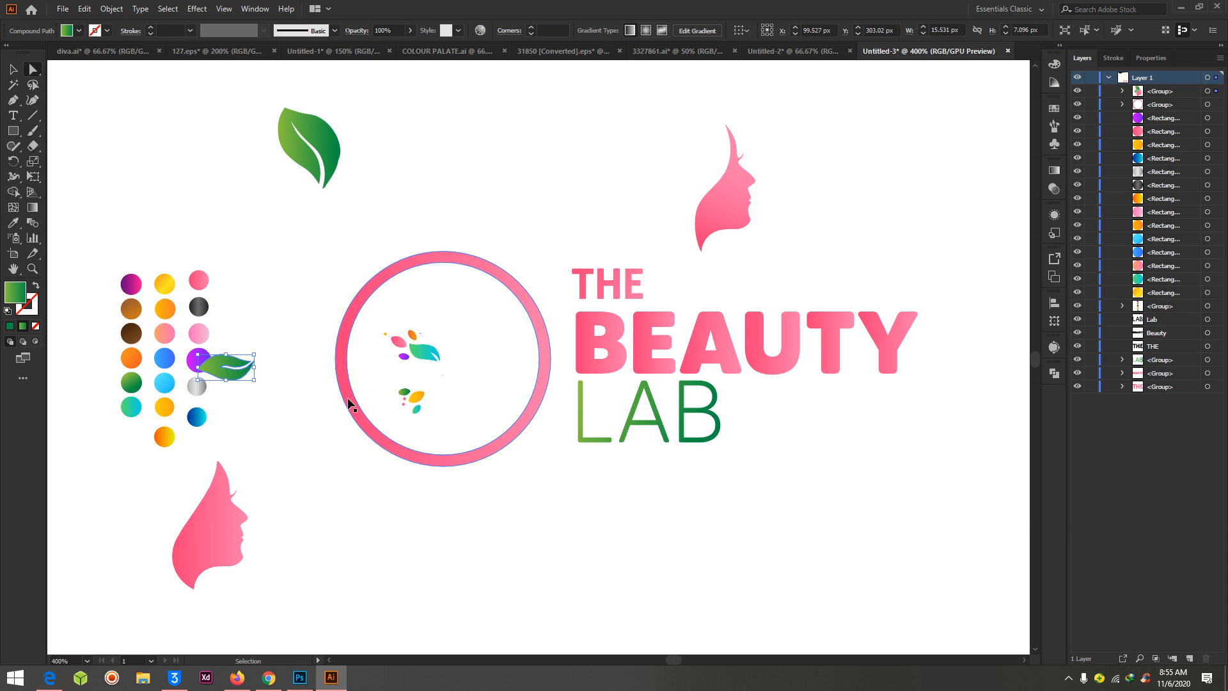
{"action": "key", "text": "ctrl+z"}
{"action": "key", "text": "ctrl+z"}
{"action": "key", "text": "ctrl+z"}
{"action": "left_click", "coordinate": [686, 161]}
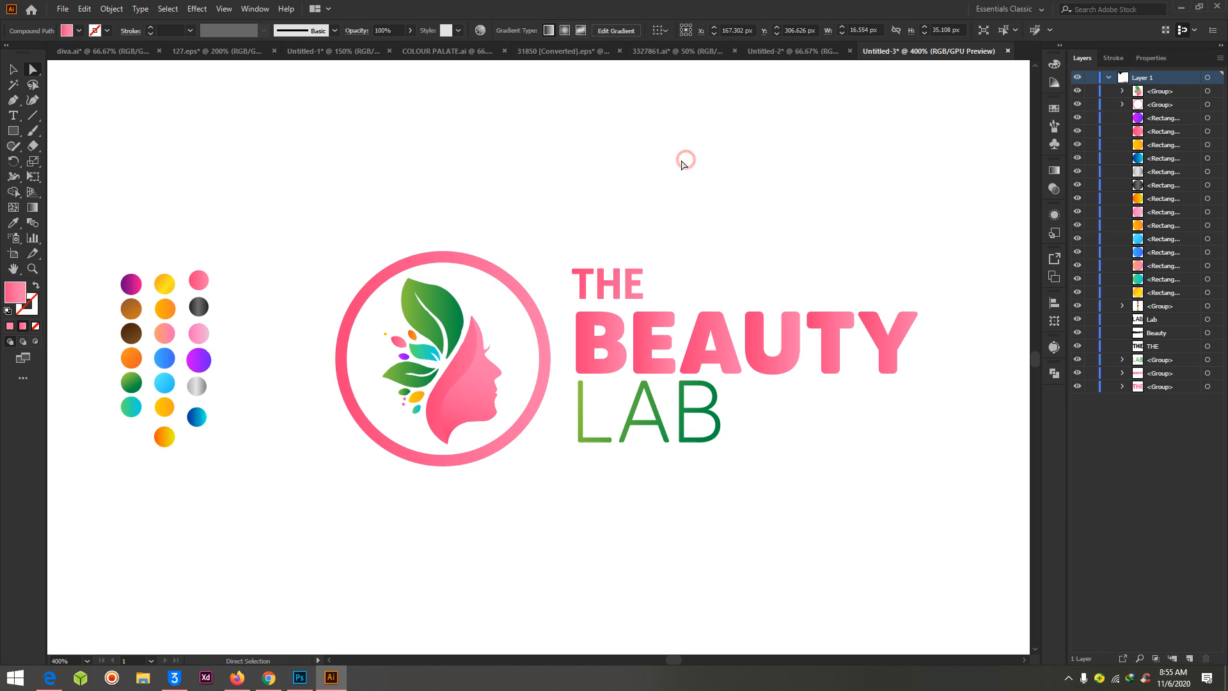
- Select the face-and-leaves group and the word BEAUTY as whole groups with the Selection tool
{"action": "left_click", "coordinate": [1167, 92]}
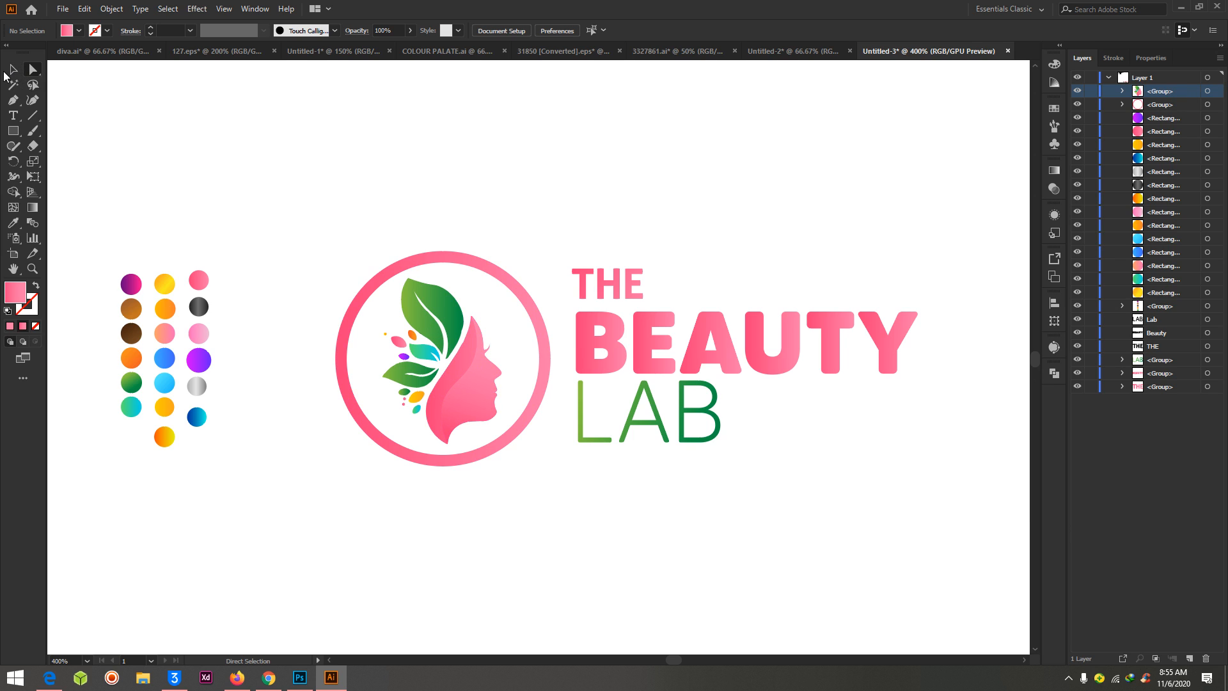
{"action": "left_click", "coordinate": [13, 69]}
{"action": "left_click", "coordinate": [459, 401]}
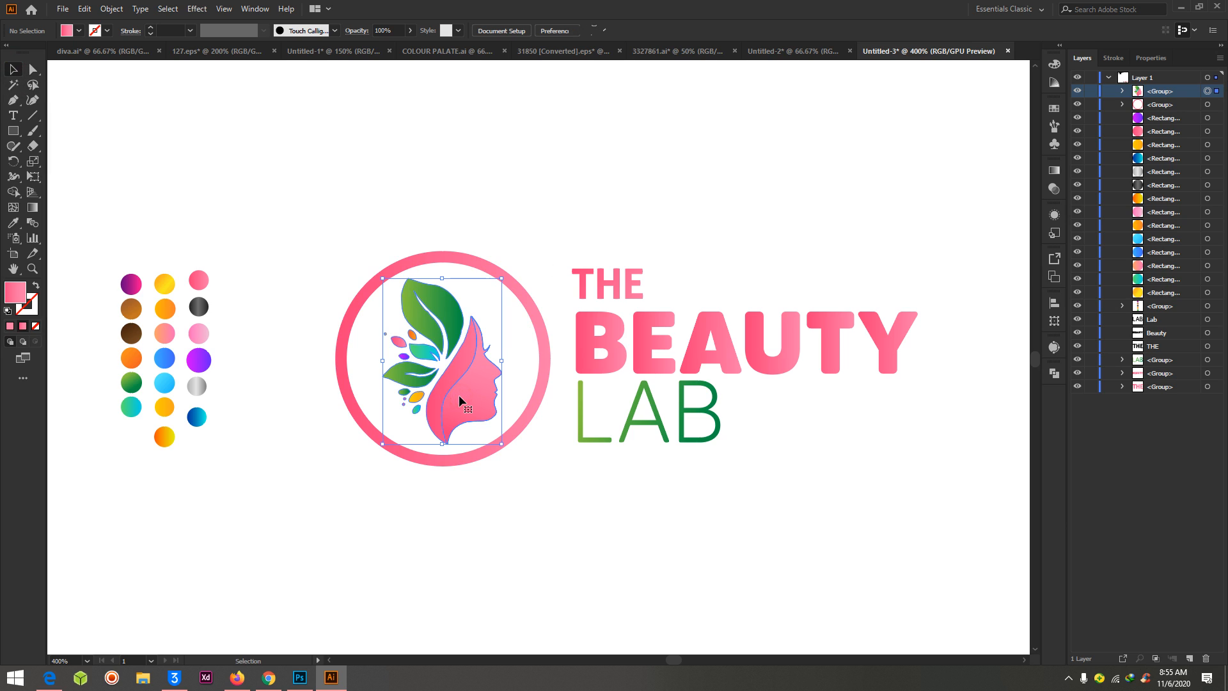
{"action": "left_click", "coordinate": [646, 342]}
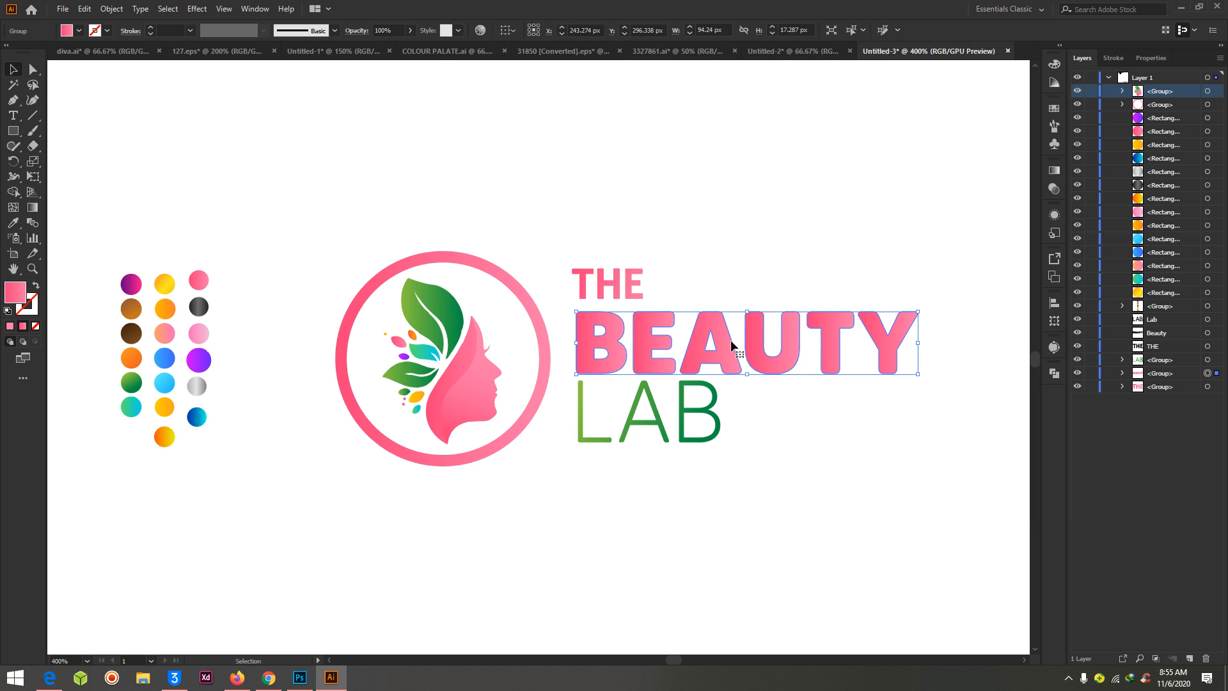
- Try moving the B of BEAUTY and the T of THE individually with the Direct Selection tool, undoing each move
{"action": "left_click", "coordinate": [35, 68]}
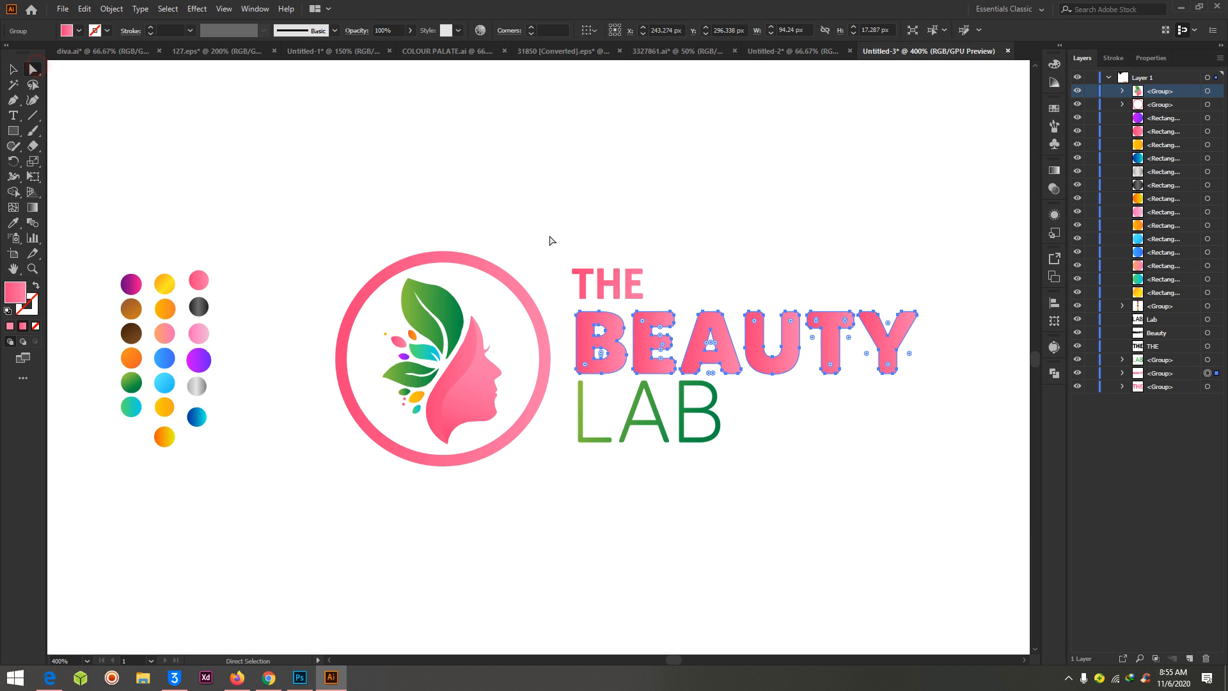
{"action": "left_click", "coordinate": [740, 191]}
{"action": "left_click", "coordinate": [580, 337]}
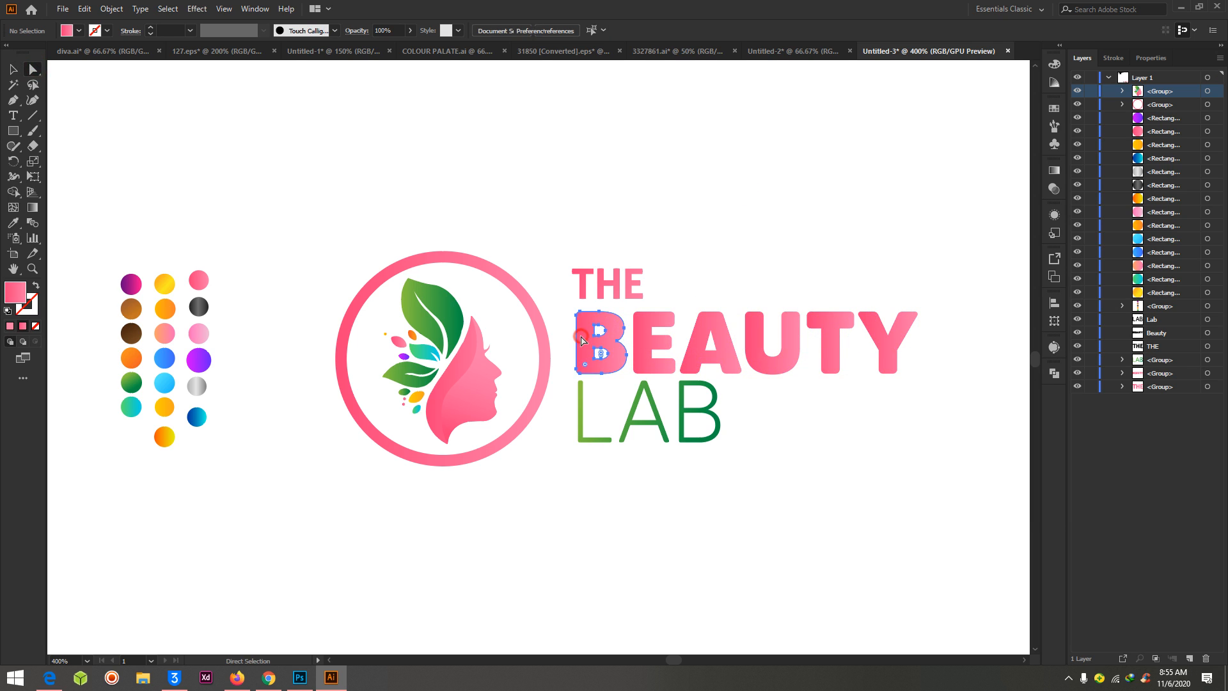
{"action": "left_click_drag", "start_coordinate": [586, 342], "coordinate": [451, 111]}
{"action": "key", "text": "ctrl+z"}
{"action": "left_click_drag", "start_coordinate": [575, 282], "coordinate": [549, 107]}
{"action": "key", "text": "ctrl+z"}
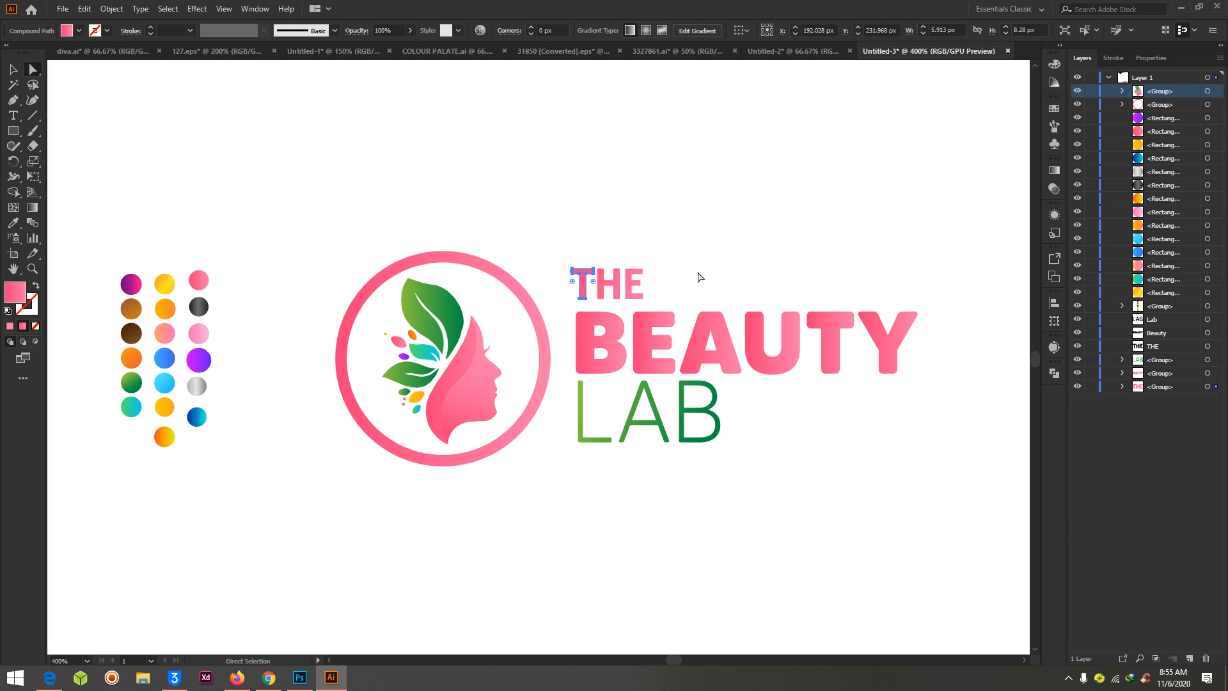
{"action": "left_click", "coordinate": [718, 198]}
- Try moving only the front face shape out of the ring with the Direct Selection tool, undo it and clear the selection
{"action": "left_click", "coordinate": [13, 71]}
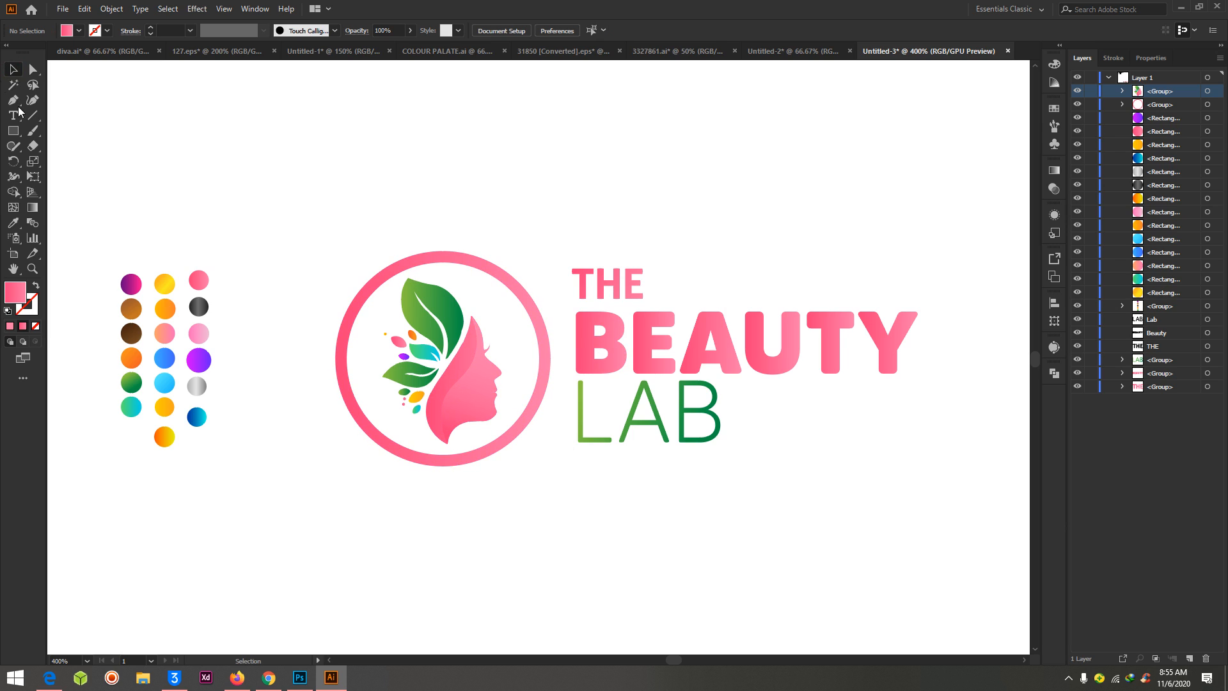
{"action": "left_click", "coordinate": [32, 69]}
{"action": "left_click_drag", "start_coordinate": [467, 395], "coordinate": [601, 203]}
{"action": "key", "text": "ctrl+z"}
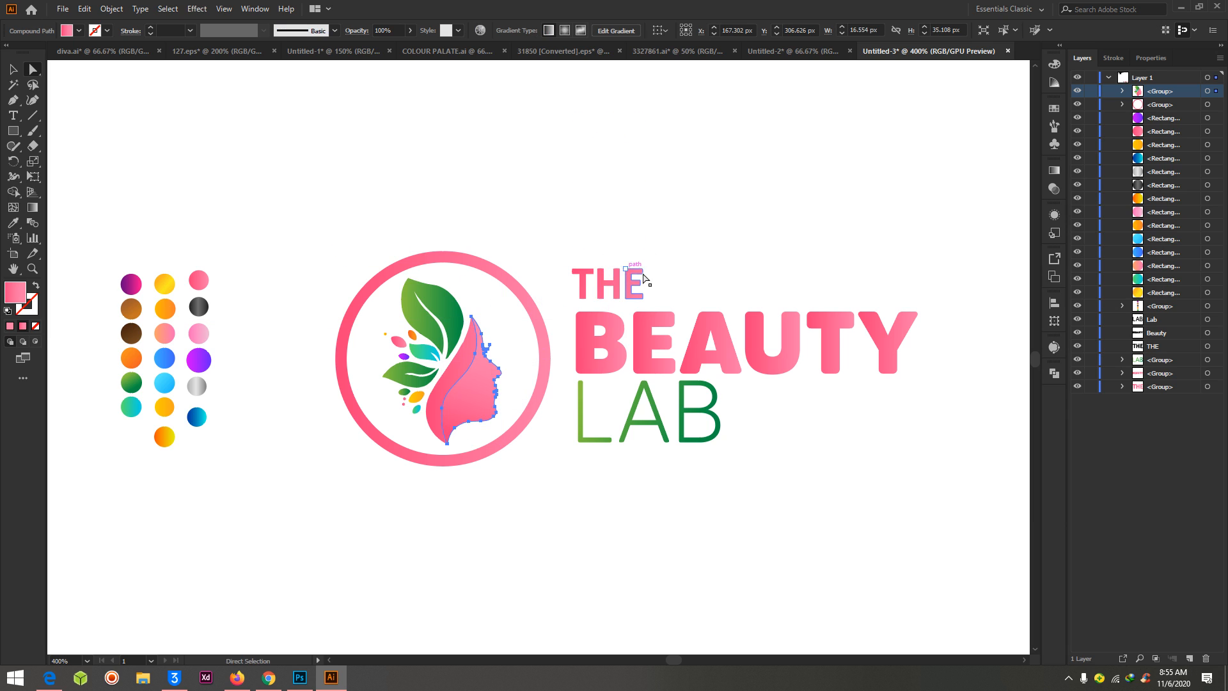
{"action": "left_click", "coordinate": [639, 169]}
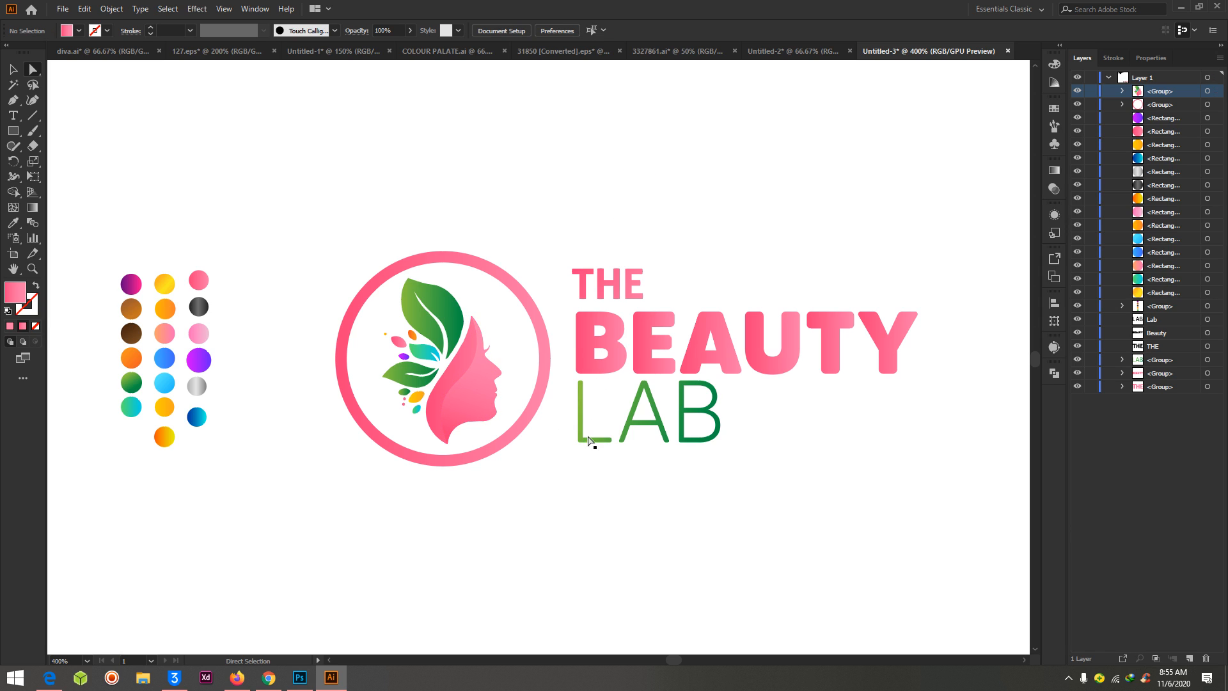
- Select the face-and-leaves group, ungroup it into separate objects and group them again
{"action": "left_click", "coordinate": [13, 73]}
{"action": "left_click", "coordinate": [473, 374]}
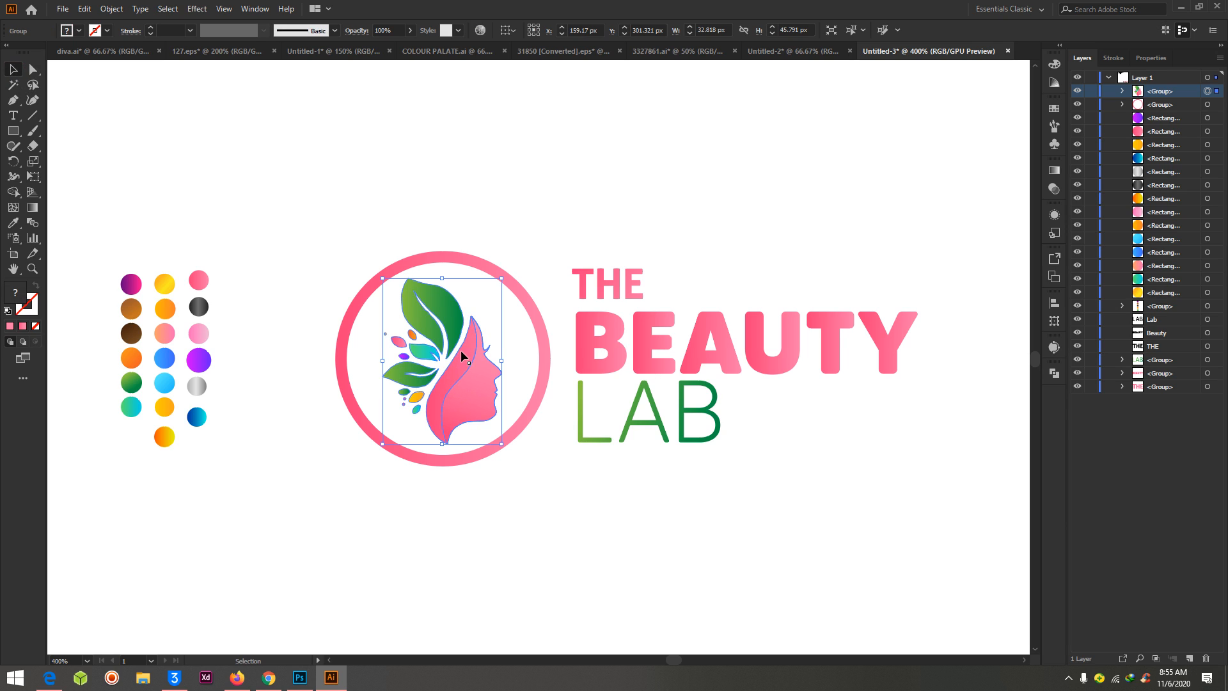
{"action": "left_click", "coordinate": [589, 355]}
{"action": "left_click", "coordinate": [448, 377]}
{"action": "key", "text": "ctrl"}
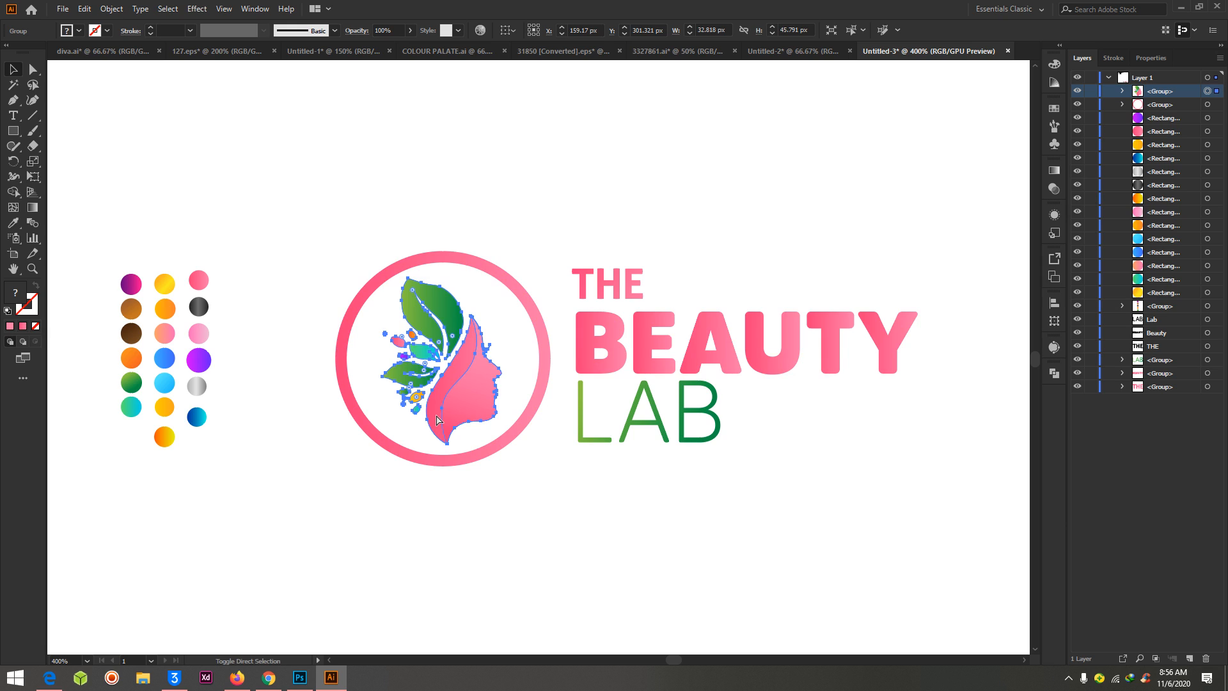
{"action": "key", "text": "ctrl+shift+g"}
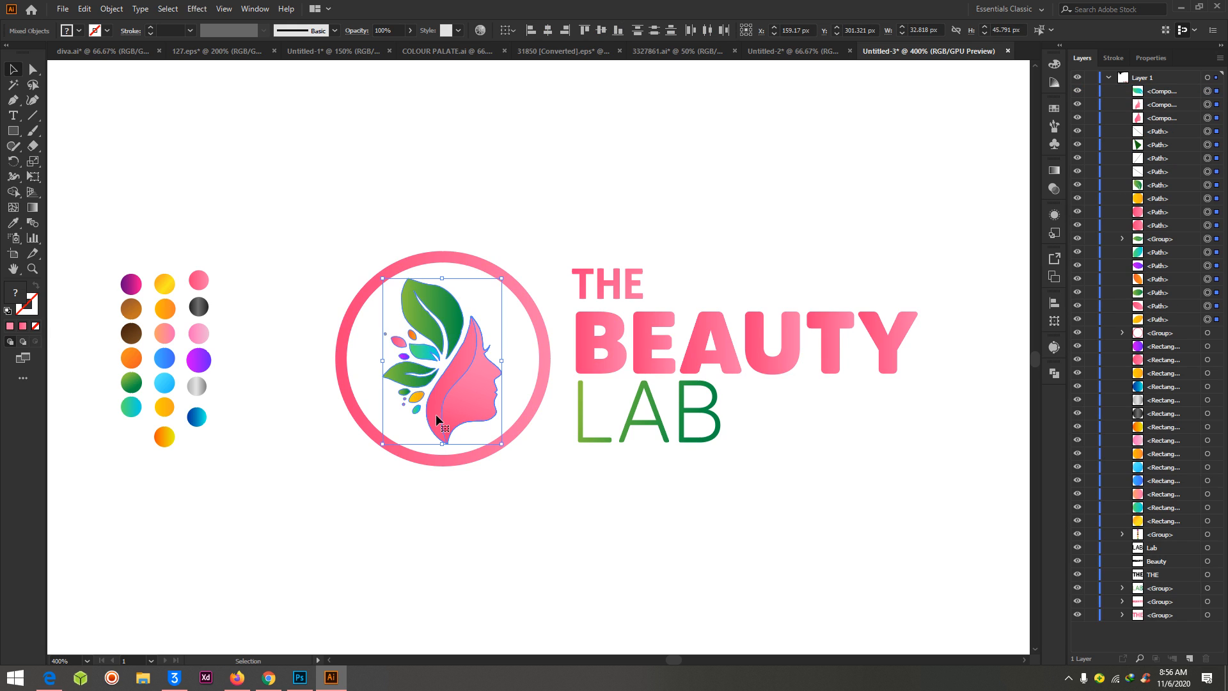
{"action": "key", "text": "ctrl+g"}
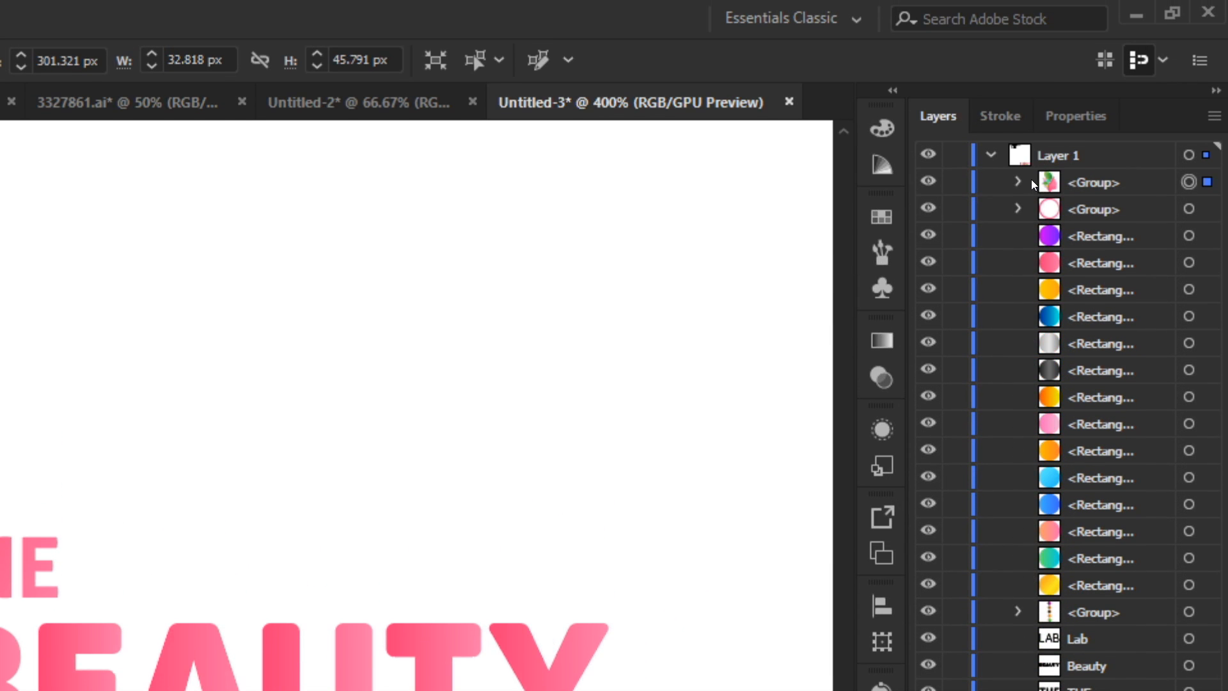
- Expand the regrouped emblem in the layer list to view its members, and collapse it again
{"action": "left_click", "coordinate": [1100, 75]}
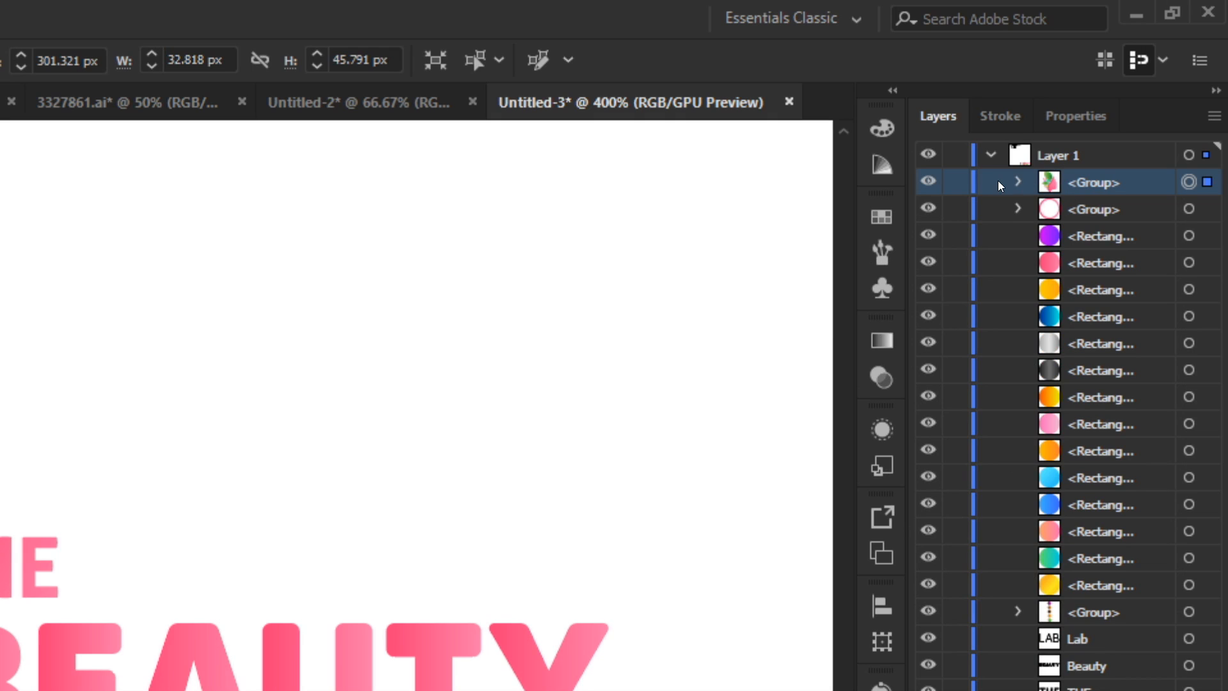
{"action": "left_click", "coordinate": [1018, 183]}
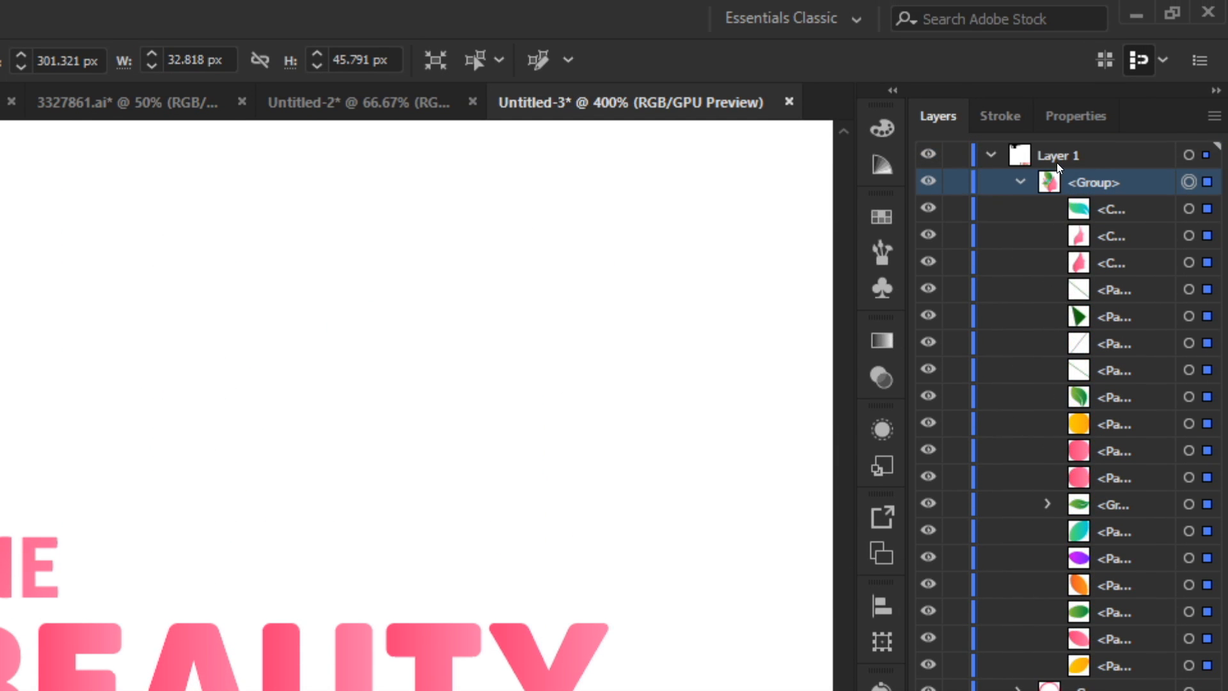
{"action": "left_click", "coordinate": [1013, 176]}
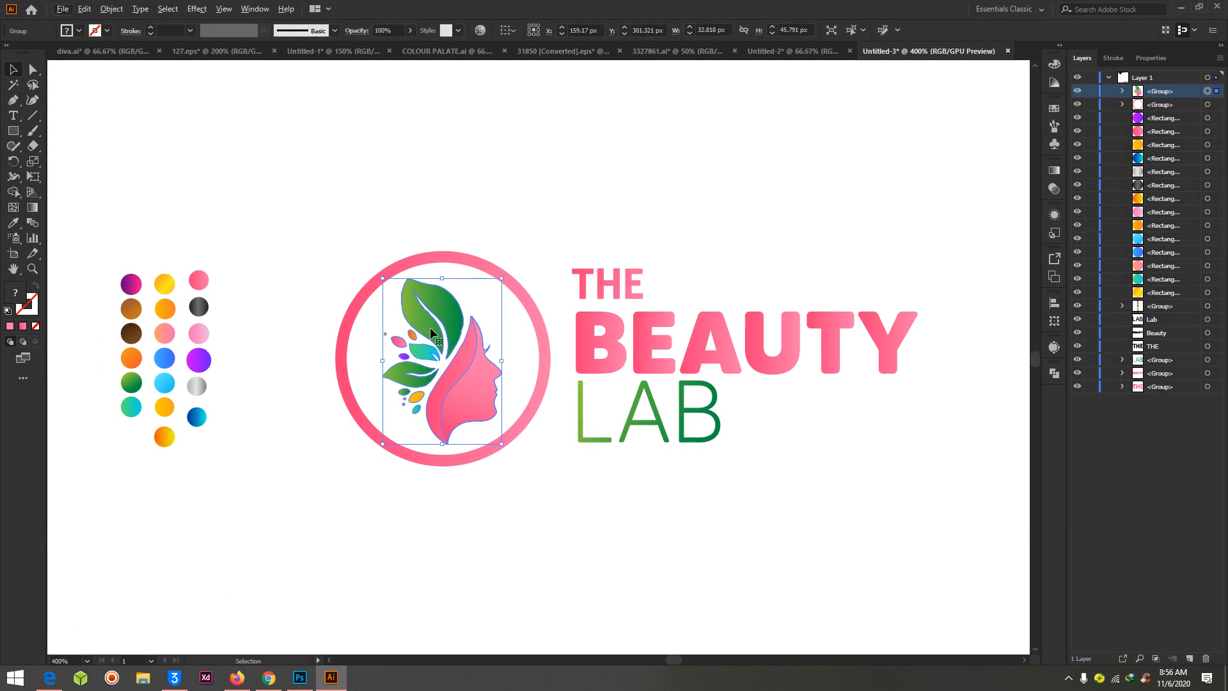
- Ungroup the face-and-leaves emblem inside the pink ring and clear the selection
{"action": "key", "text": "a"}
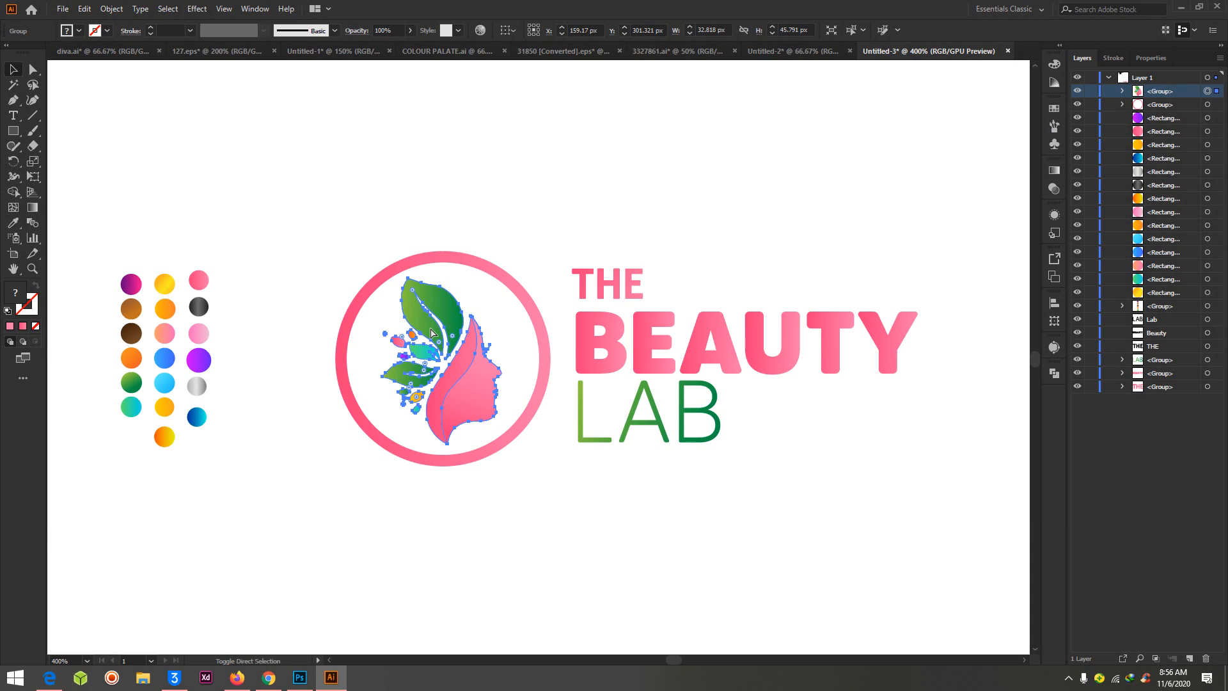
{"action": "key", "text": "ctrl+shift+g"}
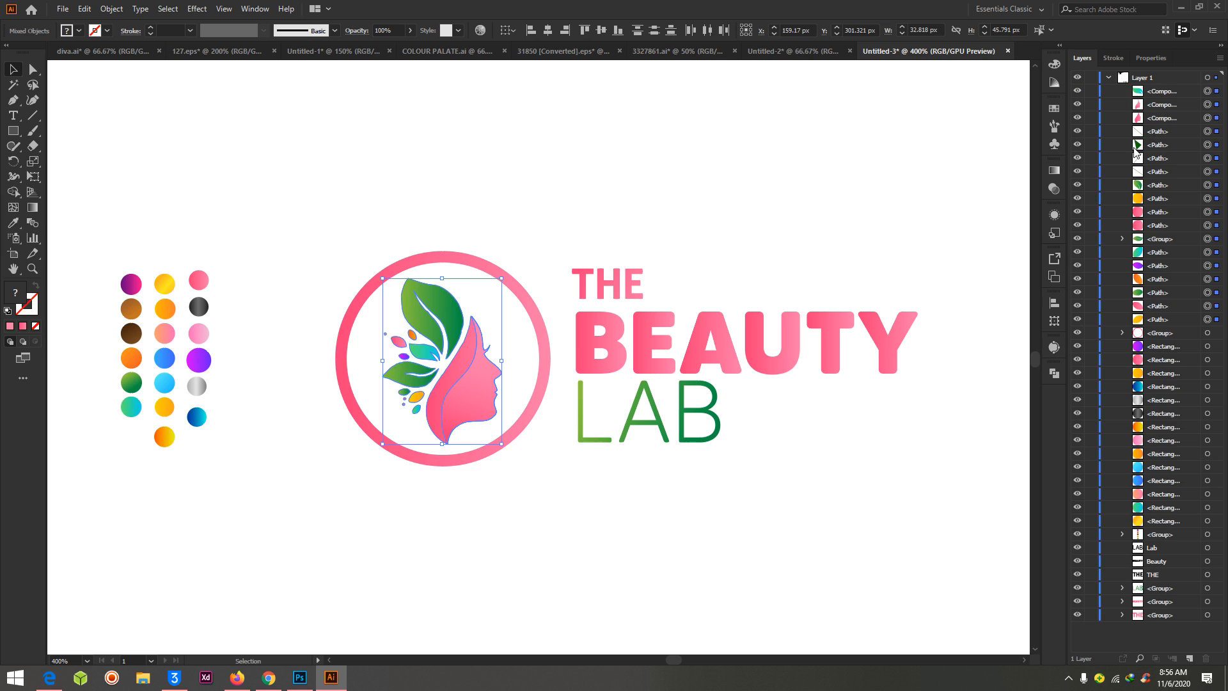
{"action": "left_click", "coordinate": [105, 142]}
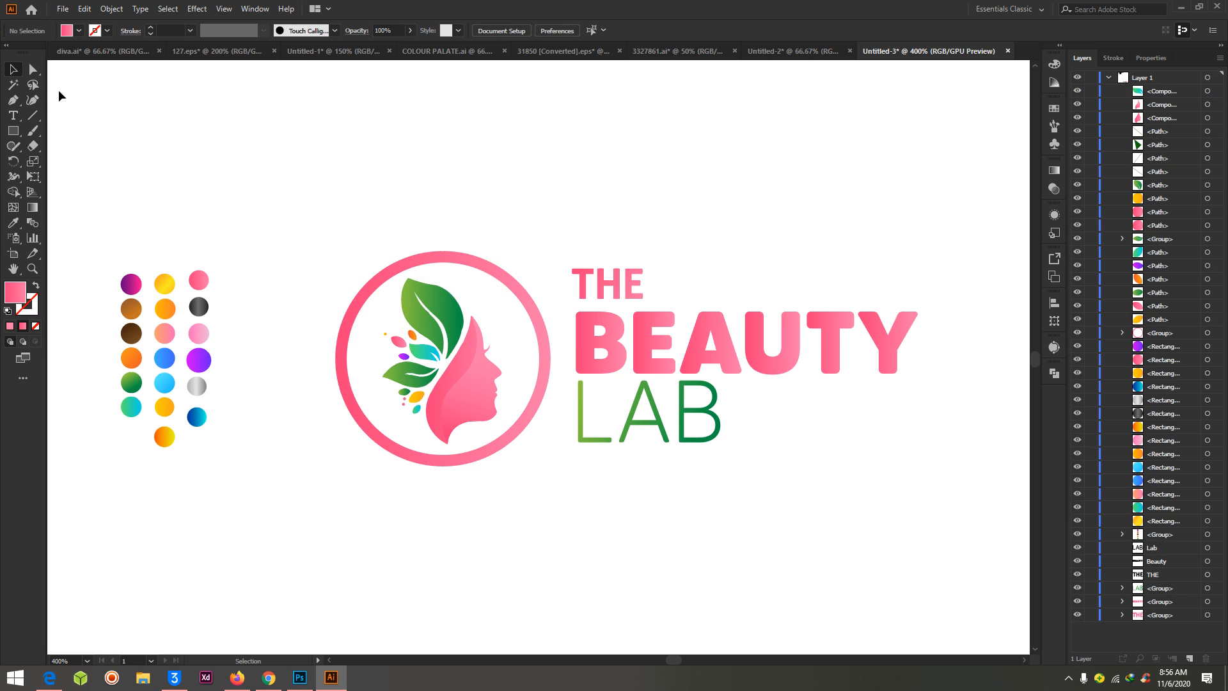
- Try moving the large ungrouped green leaf and the front face shape separately out of the ring, undoing each move
{"action": "left_click_drag", "start_coordinate": [436, 297], "coordinate": [328, 175]}
{"action": "key", "text": "a"}
{"action": "key", "text": "ctrl+z"}
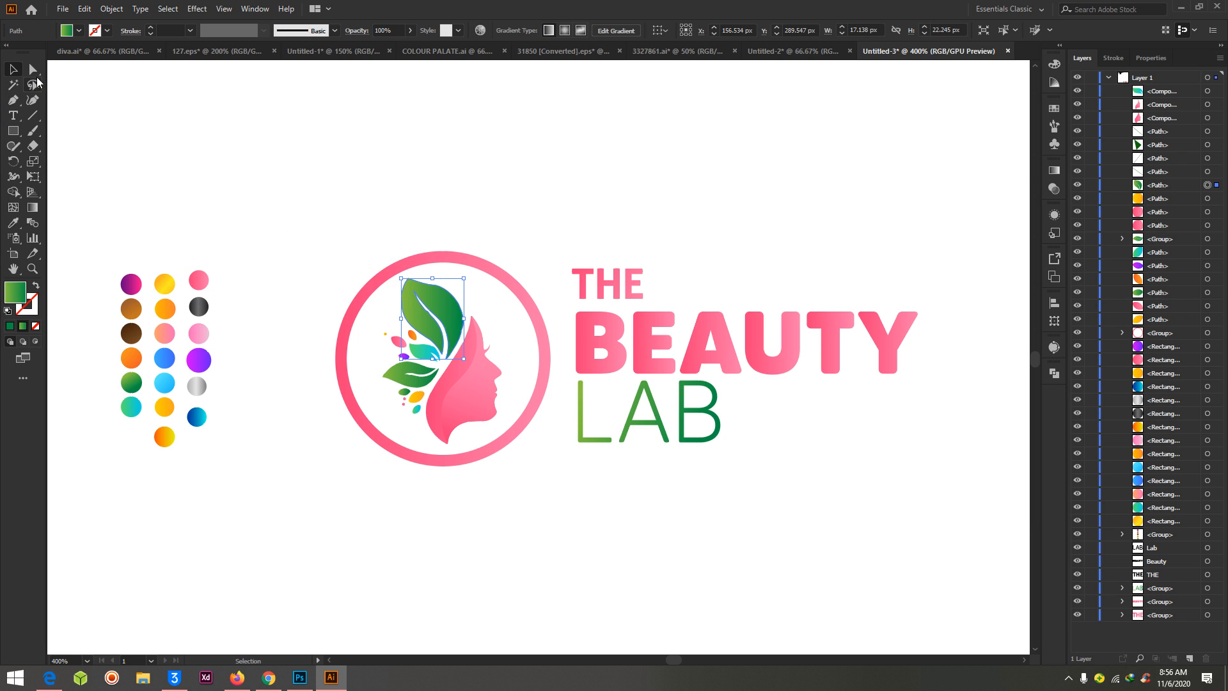
{"action": "left_click", "coordinate": [34, 67]}
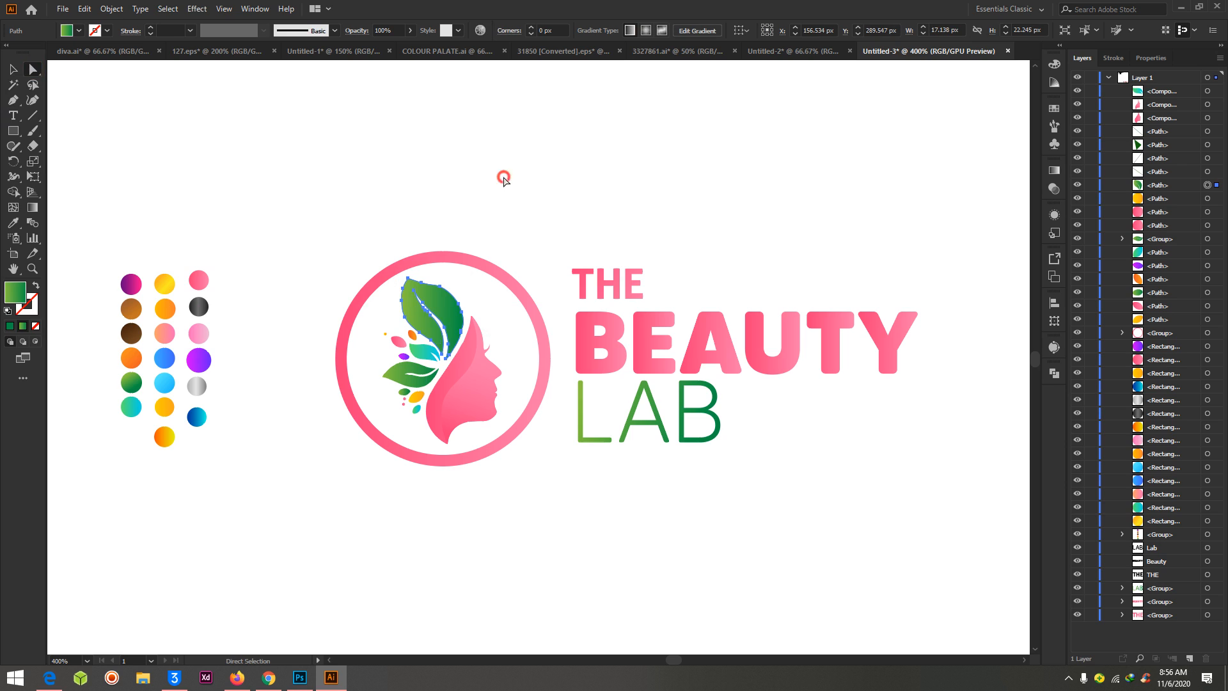
{"action": "left_click", "coordinate": [501, 175]}
{"action": "left_click_drag", "start_coordinate": [477, 319], "coordinate": [485, 38]}
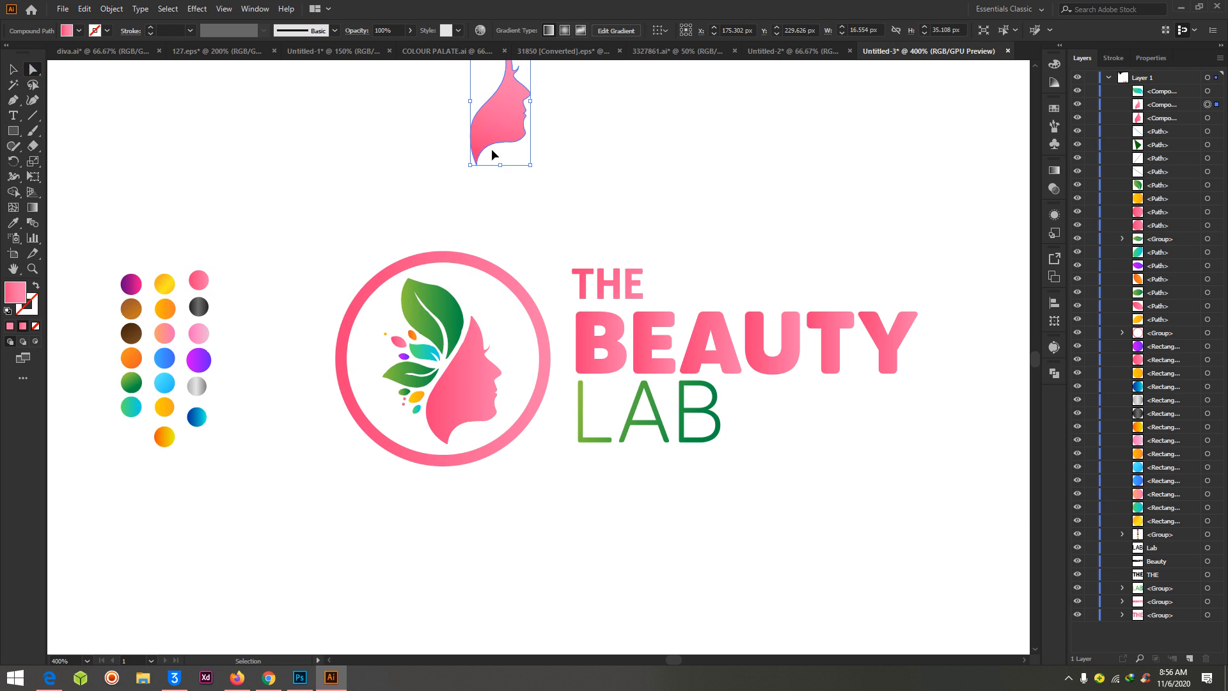
{"action": "key", "text": "ctrl+z"}
- Move the front pink face shape out of the ring to just above the word THE with the Selection tool, and deselect it
{"action": "left_click", "coordinate": [11, 70]}
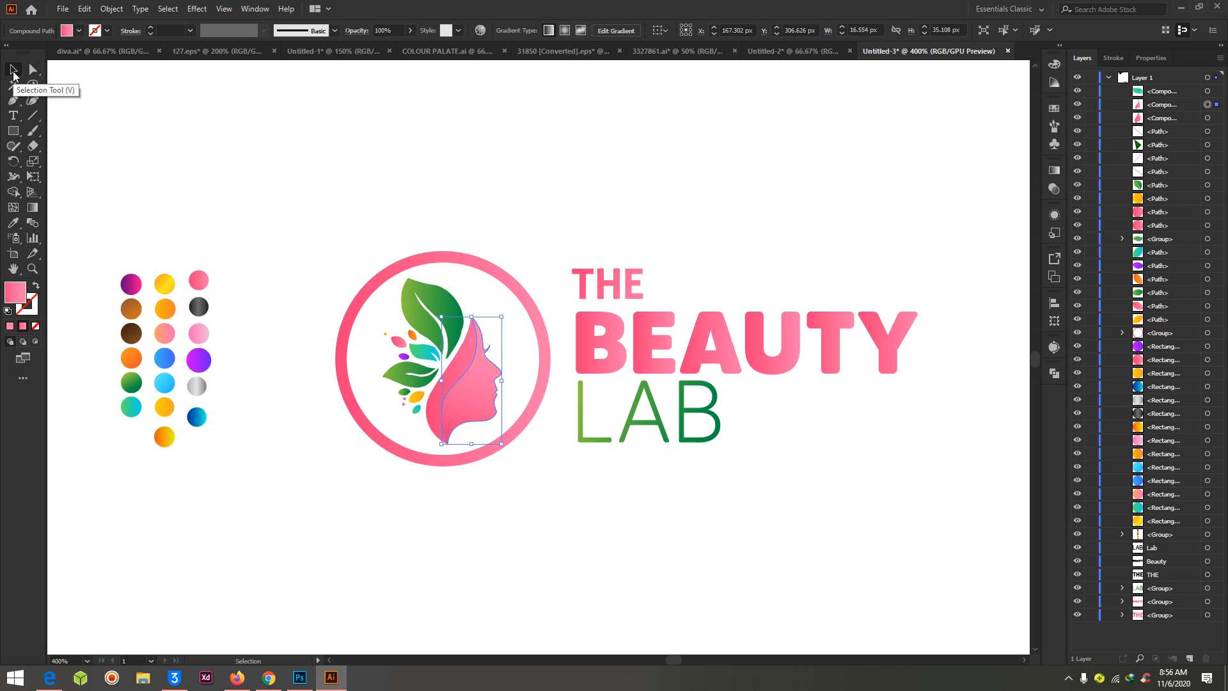
{"action": "left_click", "coordinate": [569, 64]}
{"action": "left_click", "coordinate": [471, 370]}
{"action": "left_click_drag", "start_coordinate": [481, 395], "coordinate": [627, 198]}
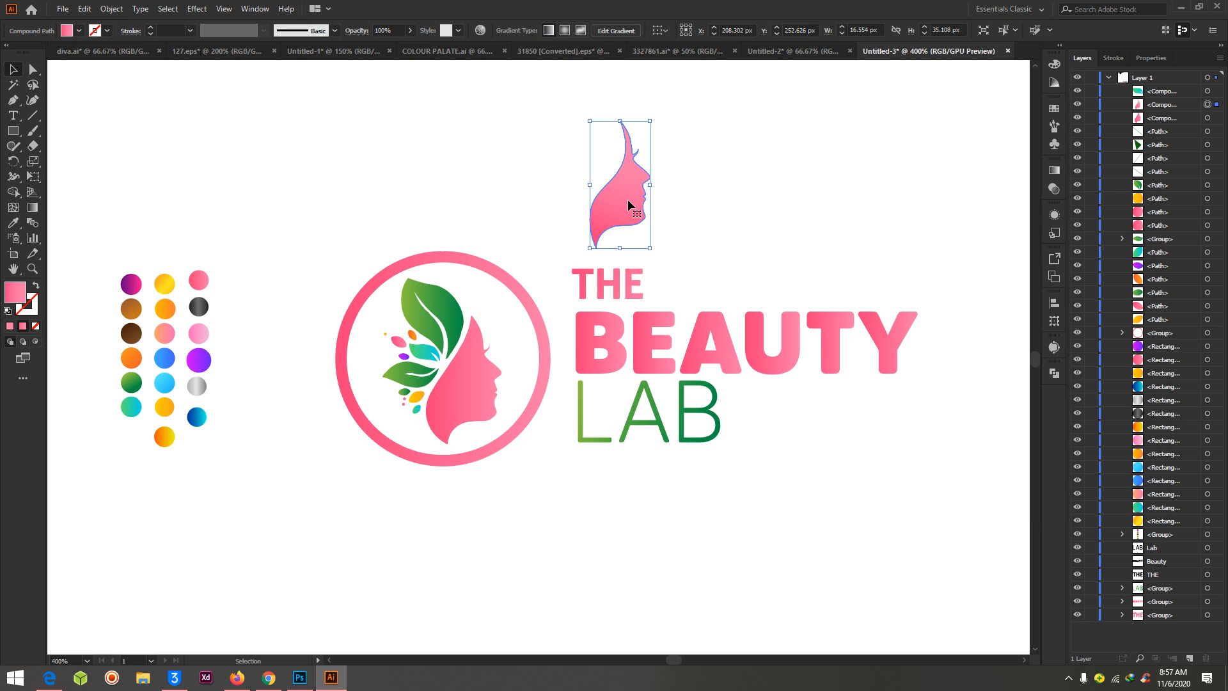
{"action": "left_click", "coordinate": [239, 142]}
- Try moving the remaining rear pink face shape out of the ring with the Direct Selection tool, and undo the move
{"action": "left_click", "coordinate": [33, 69]}
{"action": "left_click_drag", "start_coordinate": [454, 402], "coordinate": [287, 178]}
{"action": "key", "text": "ctrl+z"}
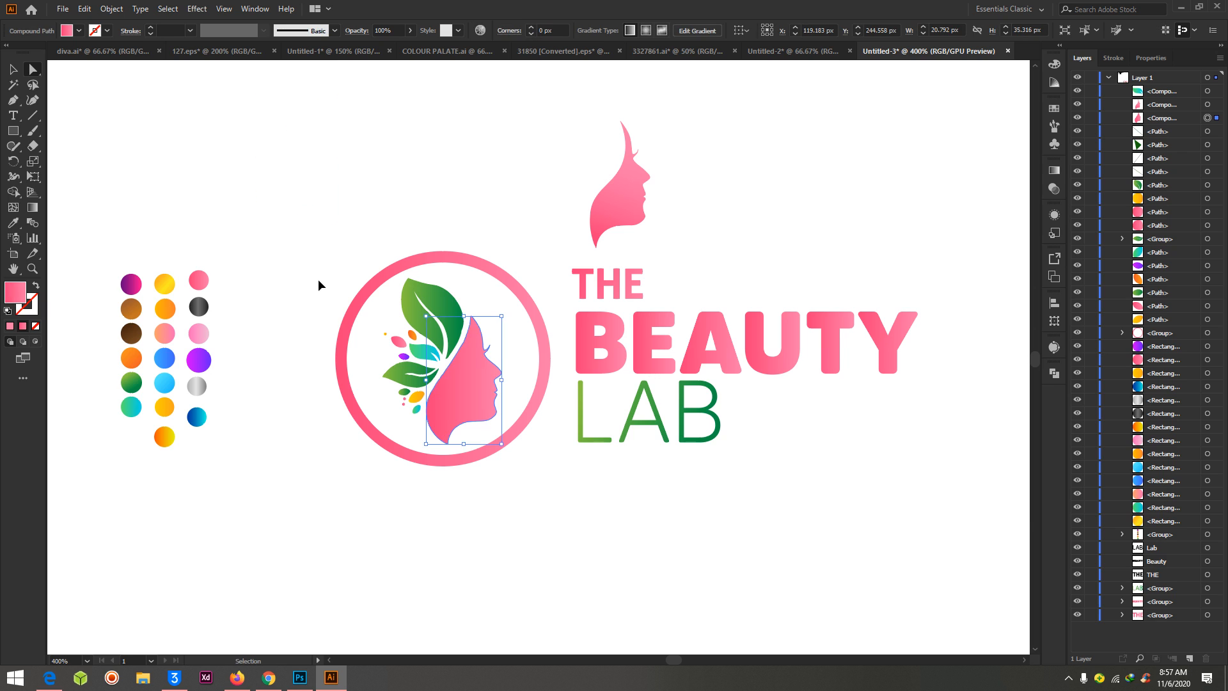
- Undo the earlier ungrouping, move the whole grouped emblem out to just above the pink ring, and deselect it
{"action": "key", "text": "ctrl+z"}
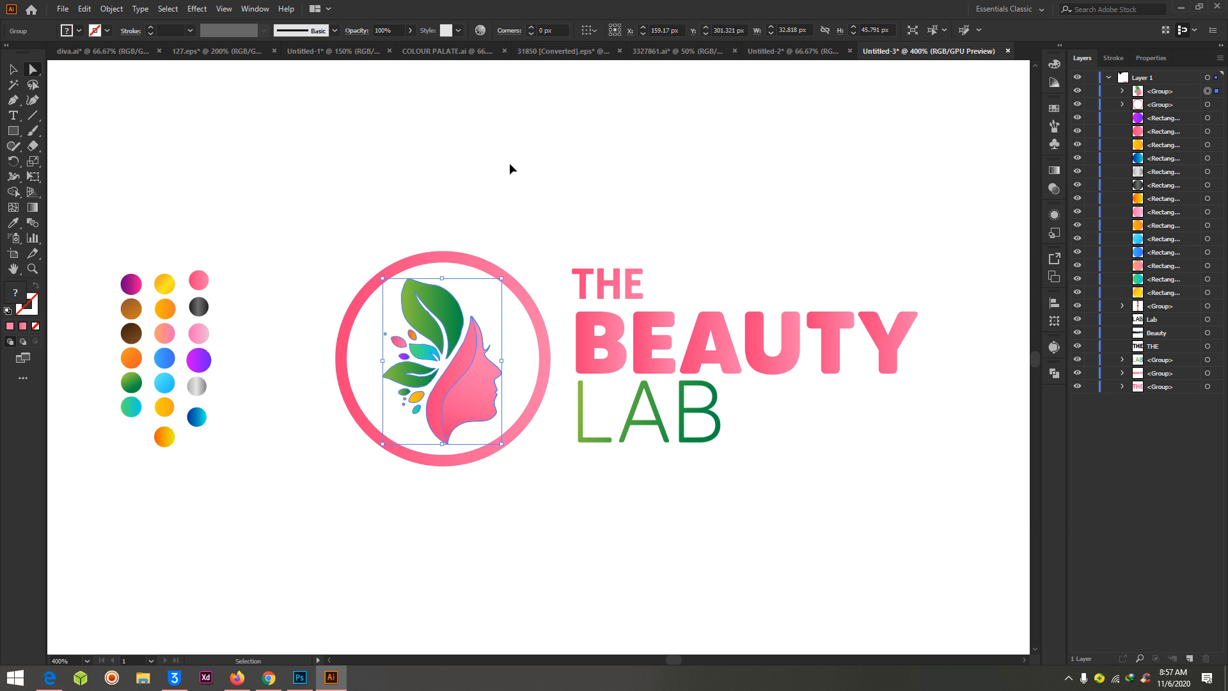
{"action": "left_click_drag", "start_coordinate": [465, 404], "coordinate": [455, 187]}
{"action": "scroll", "coordinate": [508, 167], "scroll_direction": "up", "scroll_amount": 3}
{"action": "left_click", "coordinate": [583, 128]}
- Select all of the face-and-leaves emblem above the ring, ungroup it, and clear the selection
{"action": "left_click_drag", "start_coordinate": [310, 114], "coordinate": [516, 298]}
{"action": "key", "text": "ctrl"}
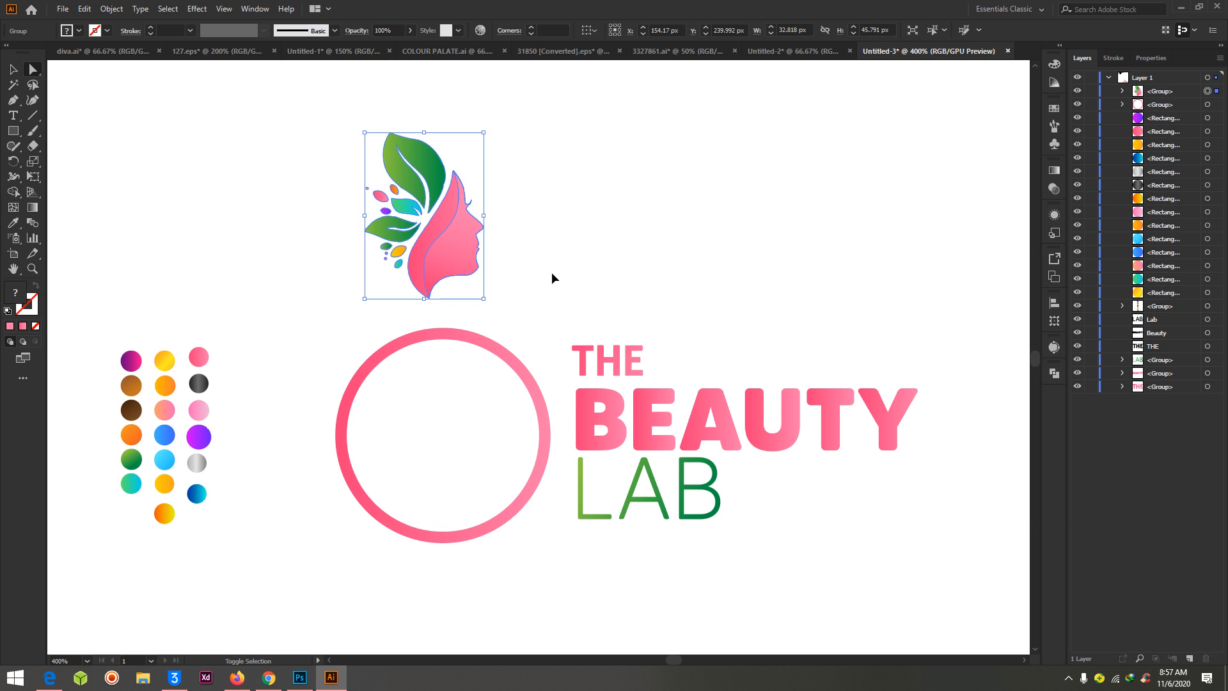
{"action": "key", "text": "ctrl+shift+g"}
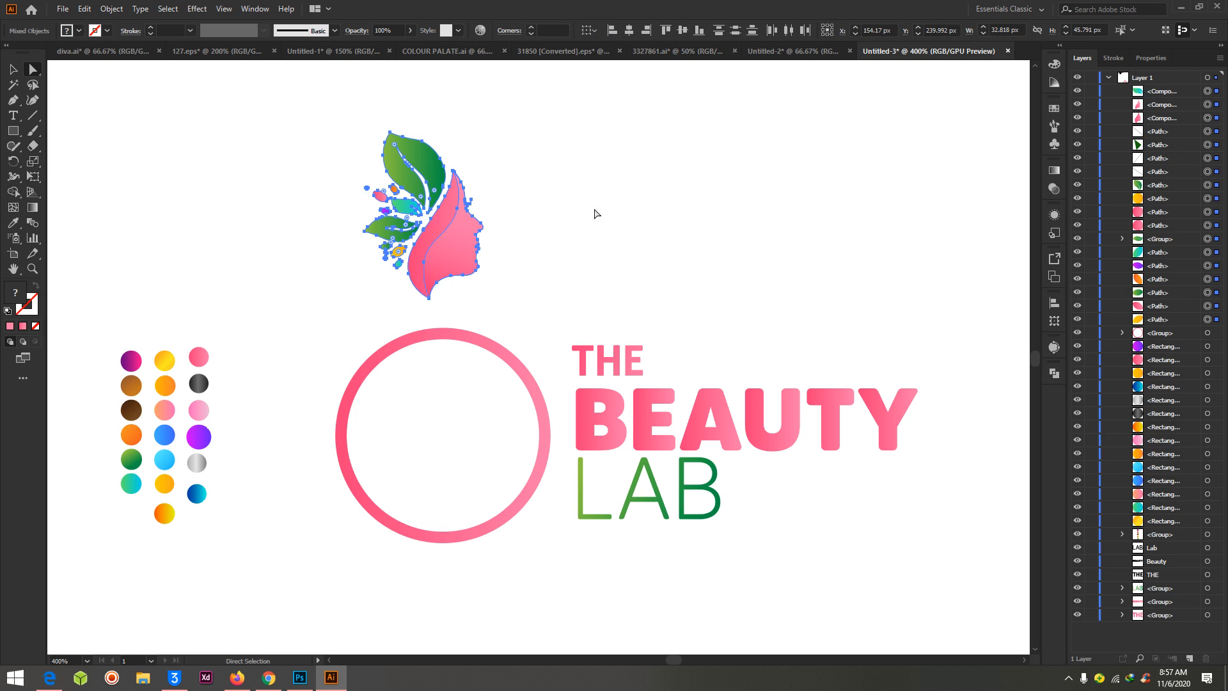
{"action": "left_click", "coordinate": [625, 200]}
- Group the front and rear face shapes with the large green leaf using the Direct Selection tool, and deselect the group
{"action": "left_click", "coordinate": [456, 255]}
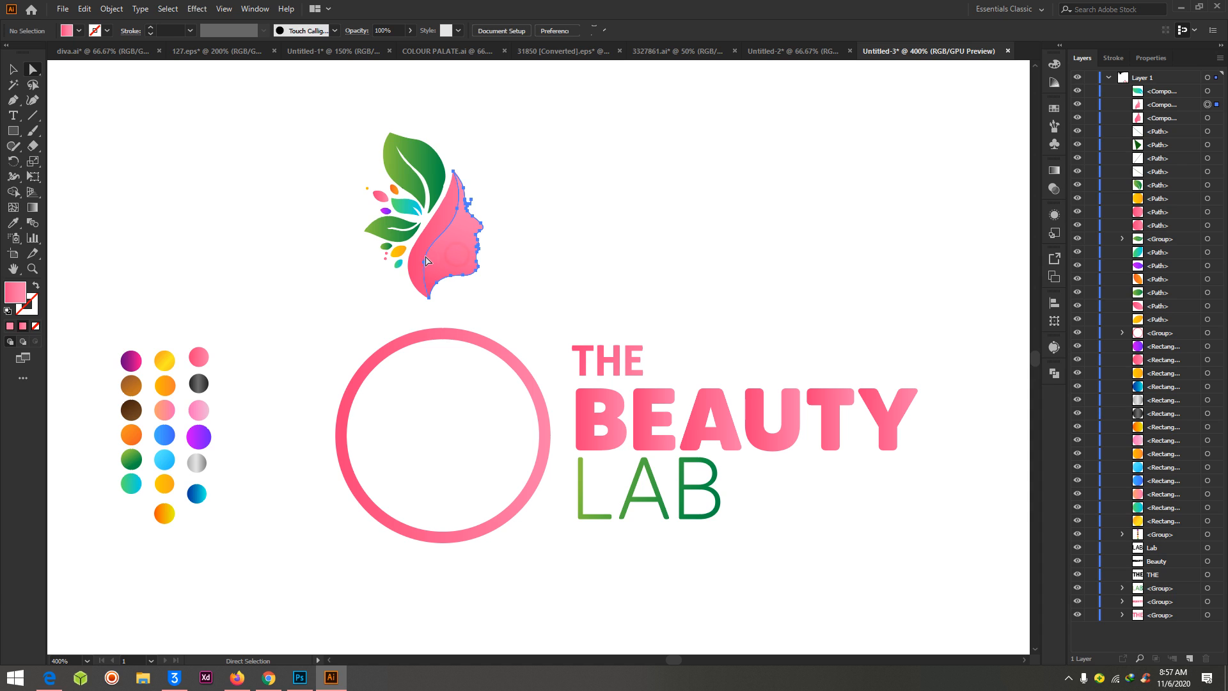
{"action": "left_click", "coordinate": [420, 269]}
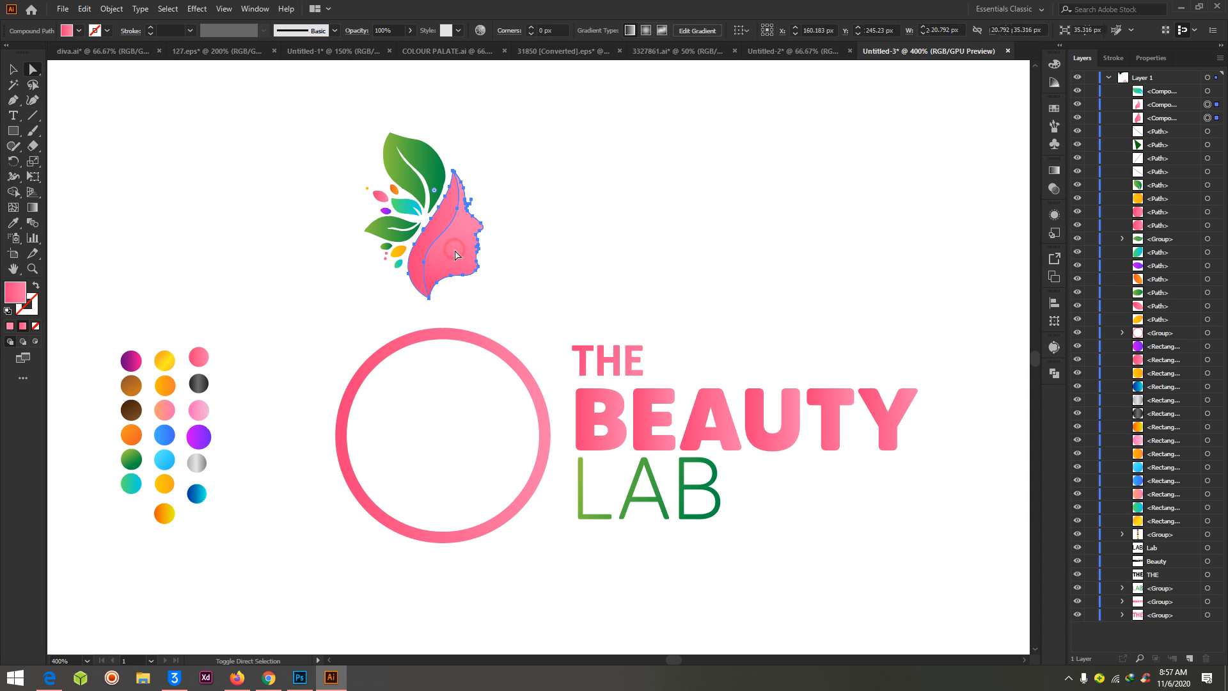
{"action": "left_click", "coordinate": [457, 264], "text": "shift"}
{"action": "left_click", "coordinate": [432, 154], "text": "shift"}
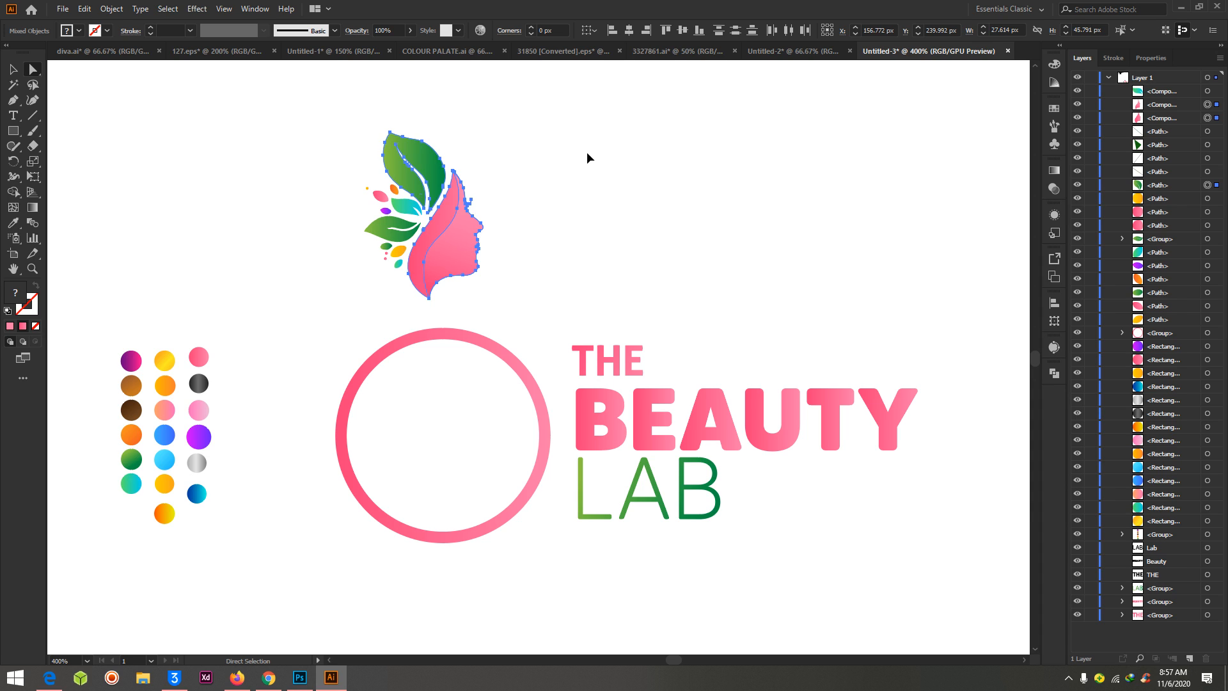
{"action": "key", "text": "ctrl+g"}
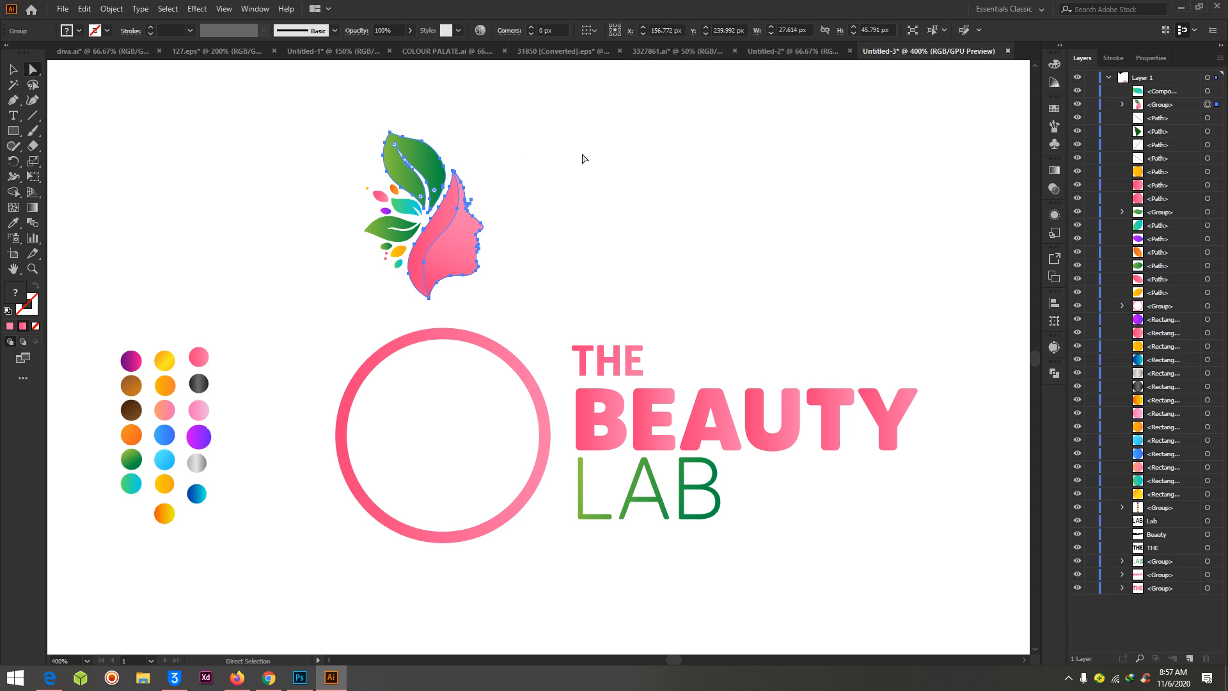
{"action": "left_click", "coordinate": [516, 164]}
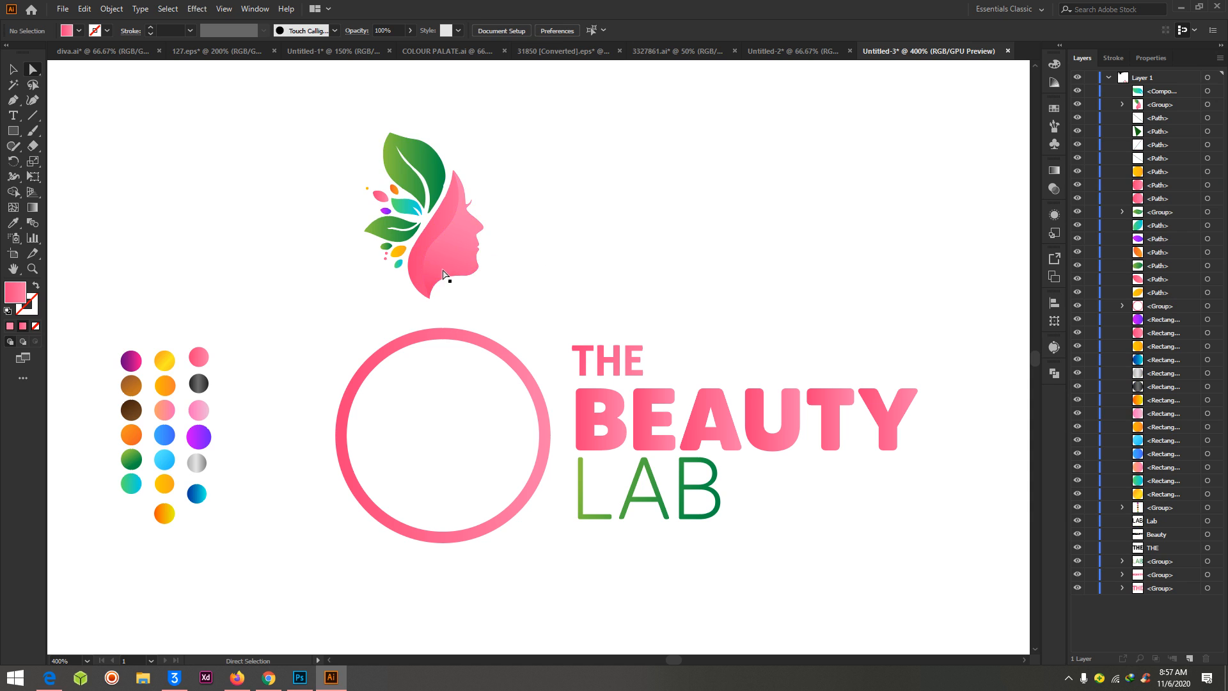
- Try moving the grouped face and large leaf to above the BEAUTY lettering with the Selection tool, and undo the move
{"action": "left_click", "coordinate": [452, 258]}
{"action": "left_click", "coordinate": [584, 186]}
{"action": "left_click", "coordinate": [13, 70]}
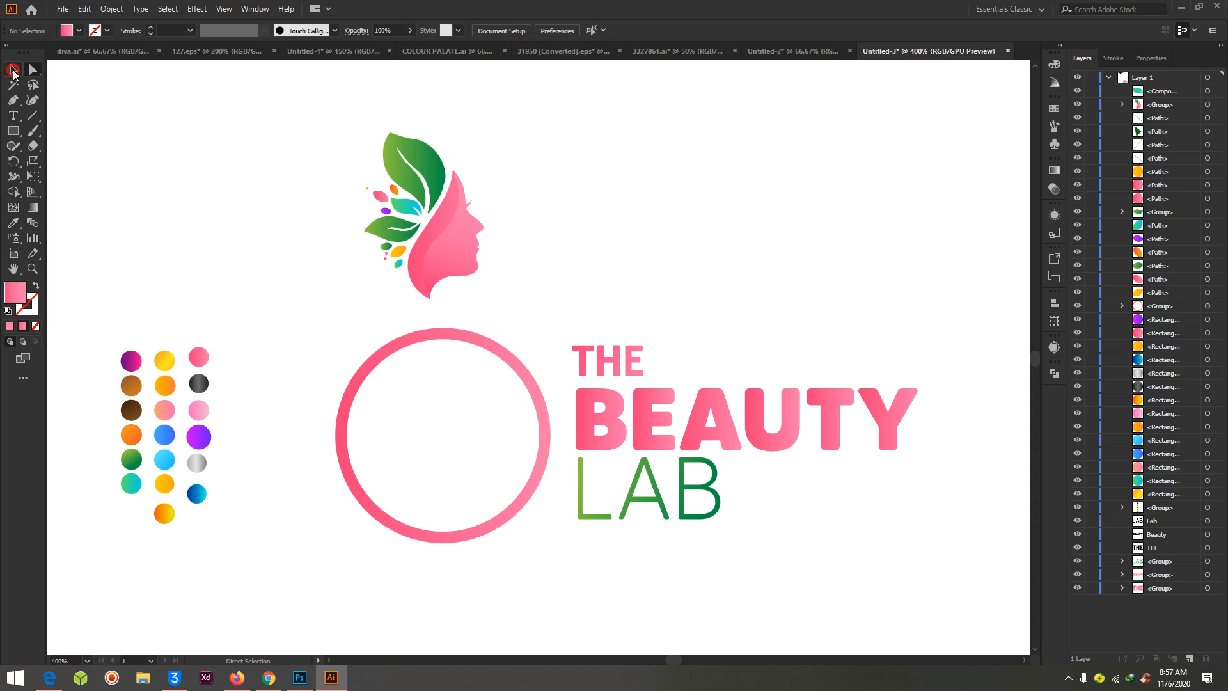
{"action": "left_click", "coordinate": [466, 249]}
{"action": "left_click_drag", "start_coordinate": [465, 250], "coordinate": [744, 206]}
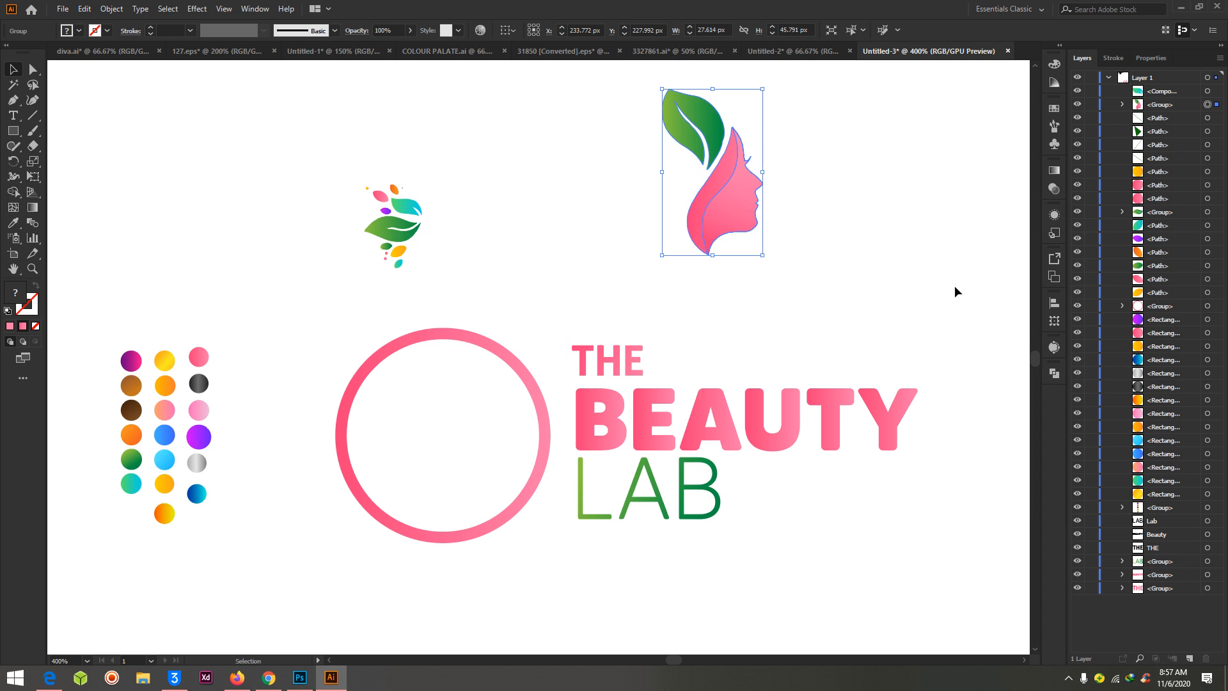
{"action": "left_click", "coordinate": [936, 273]}
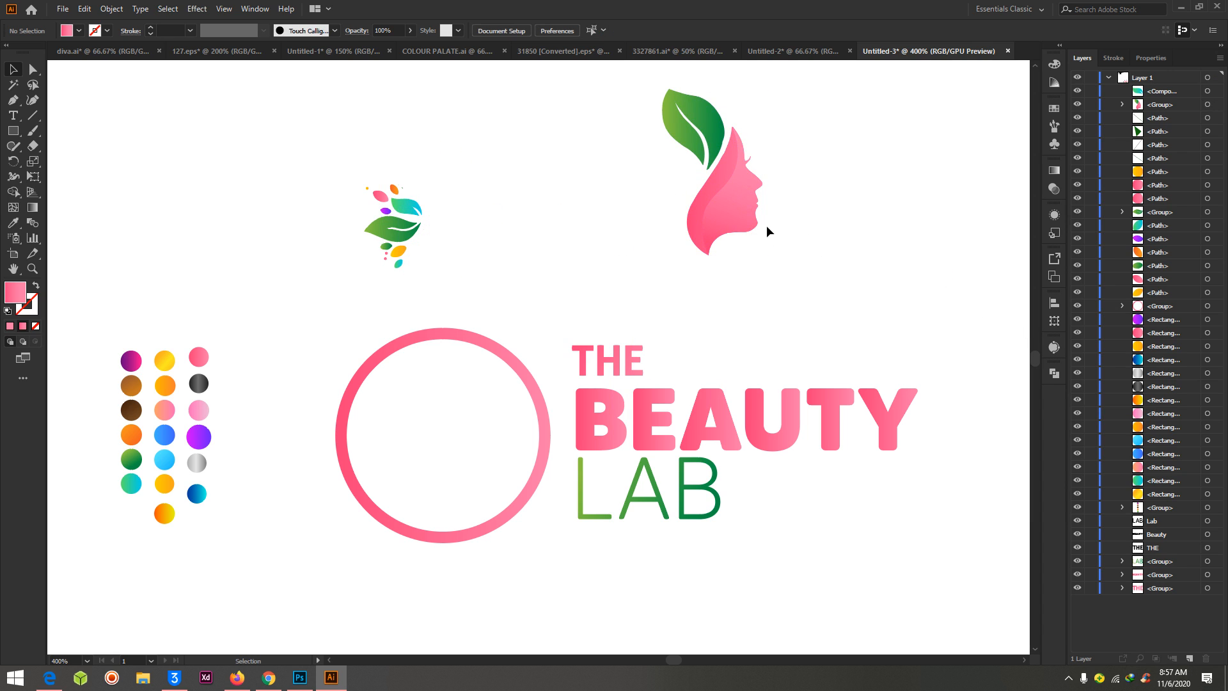
{"action": "key", "text": "ctrl+z"}
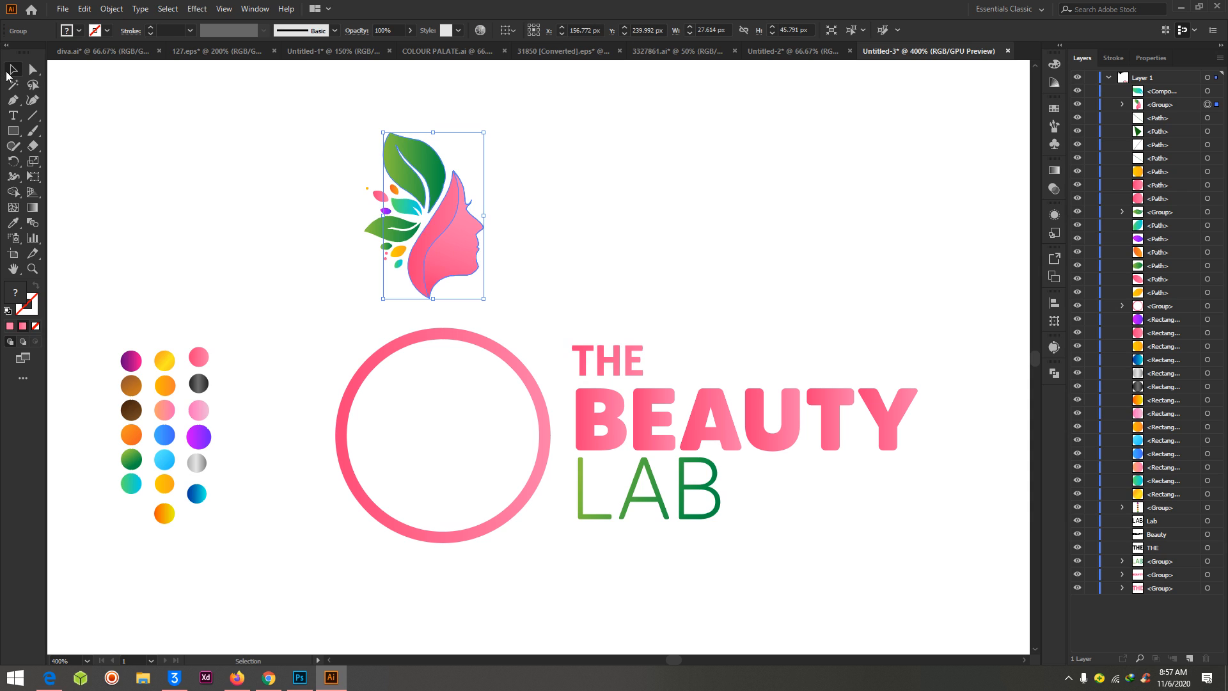
- Dissolve the face-and-large-leaf group, restore the grouping of the whole emblem, and clear the selection
{"action": "key", "text": "ctrl+shift+g"}
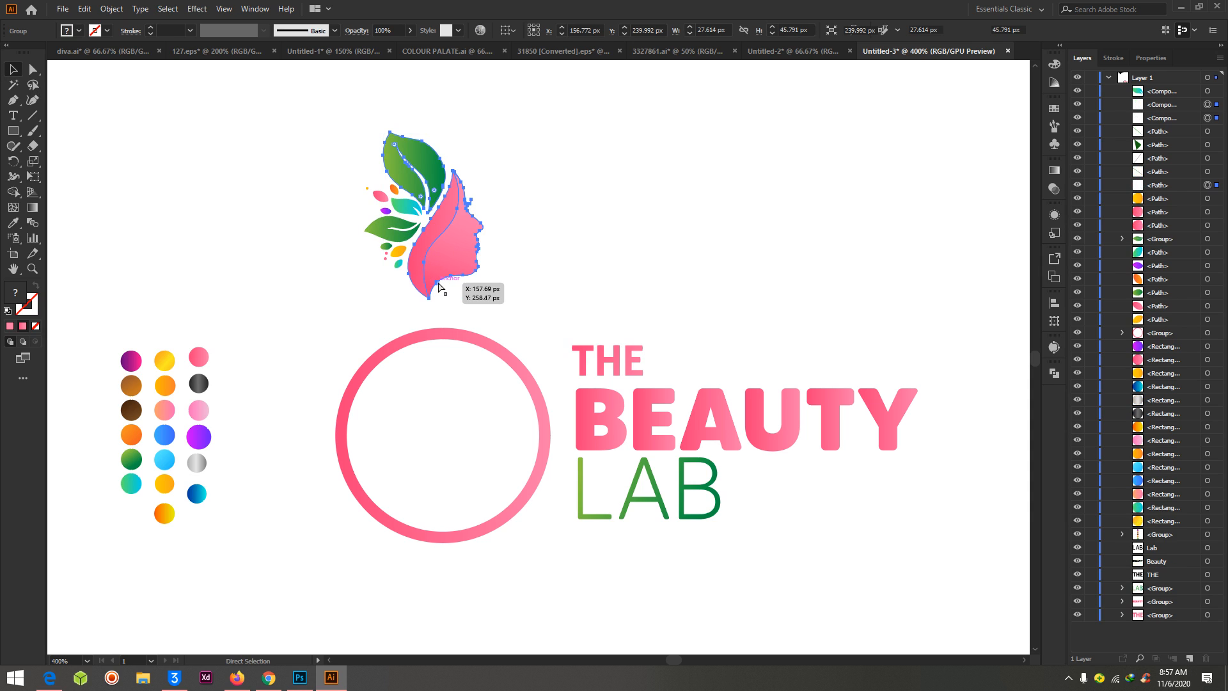
{"action": "key", "text": "ctrl+g"}
{"action": "key", "text": "v"}
{"action": "left_click", "coordinate": [550, 163]}
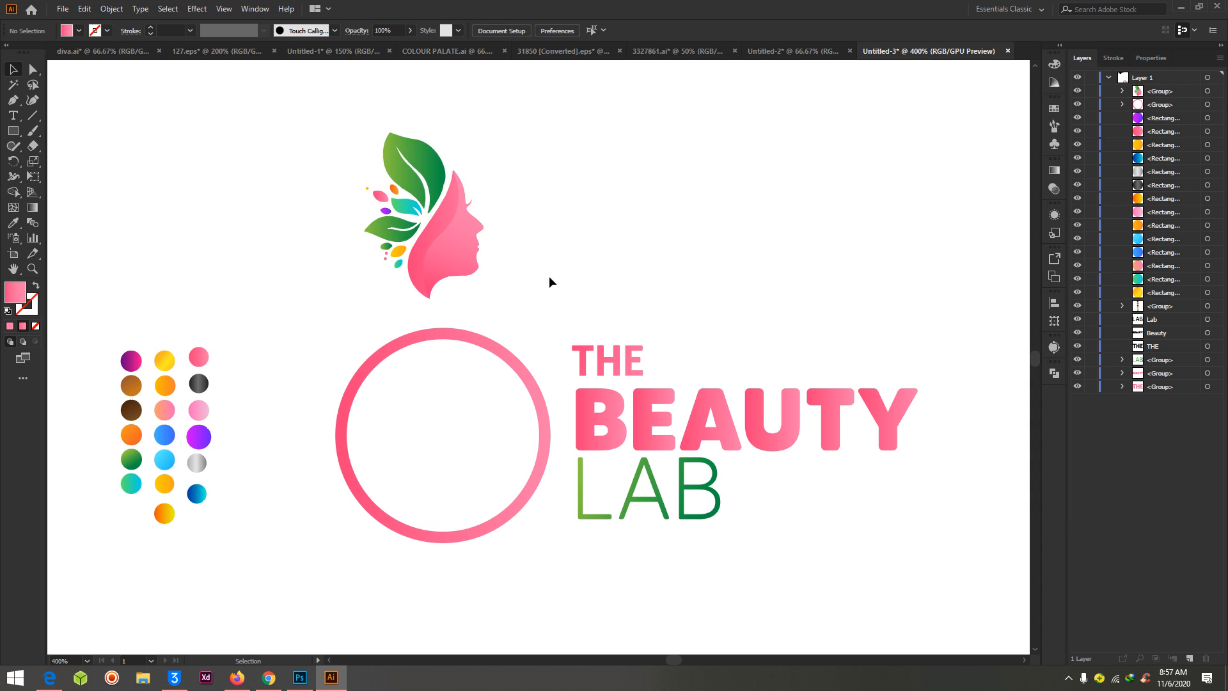
- Select the grouped emblem with the Selection tool and only the letter B of BEAUTY with the Direct Selection tool, and deselect
{"action": "left_click", "coordinate": [435, 259]}
{"action": "left_click", "coordinate": [437, 312]}
{"action": "left_click", "coordinate": [431, 275]}
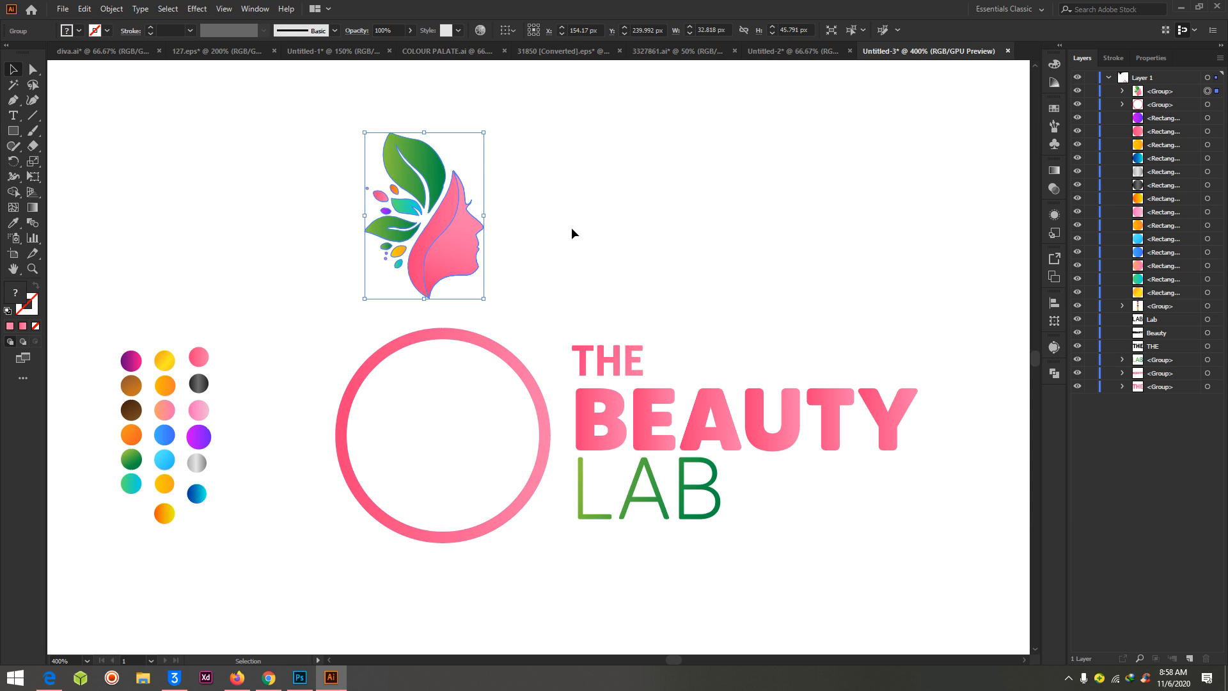
{"action": "key", "text": "a"}
{"action": "left_click", "coordinate": [592, 425]}
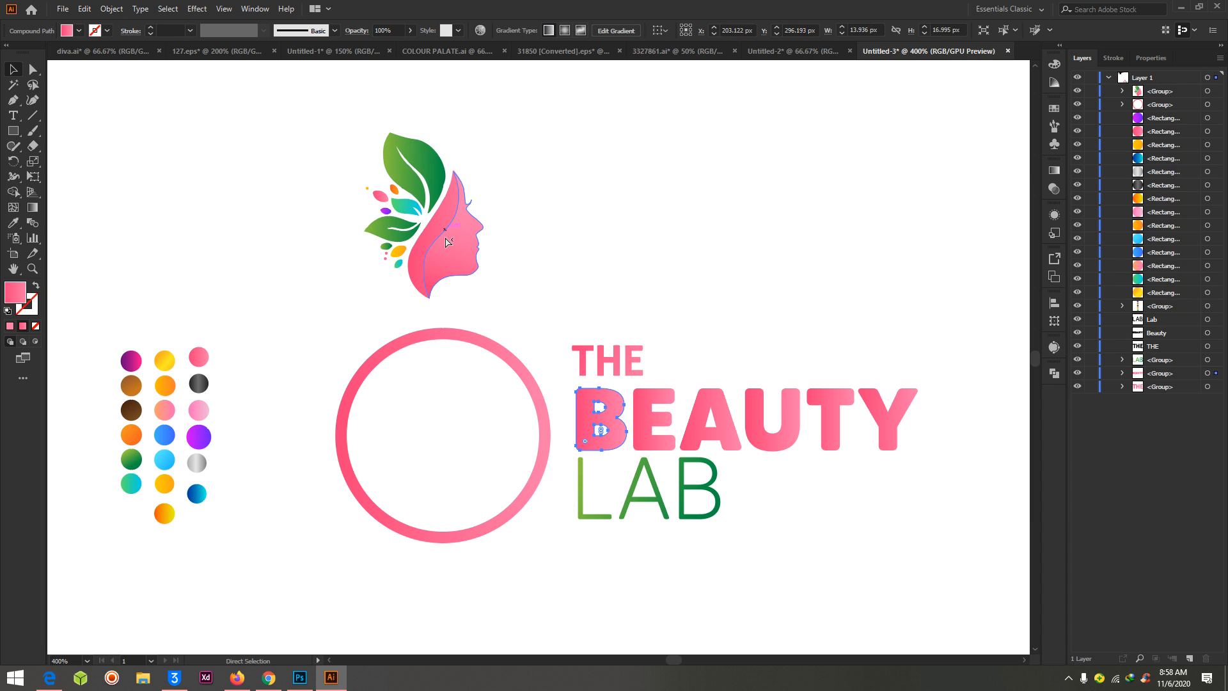
{"action": "key", "text": "v"}
{"action": "left_click", "coordinate": [711, 193]}
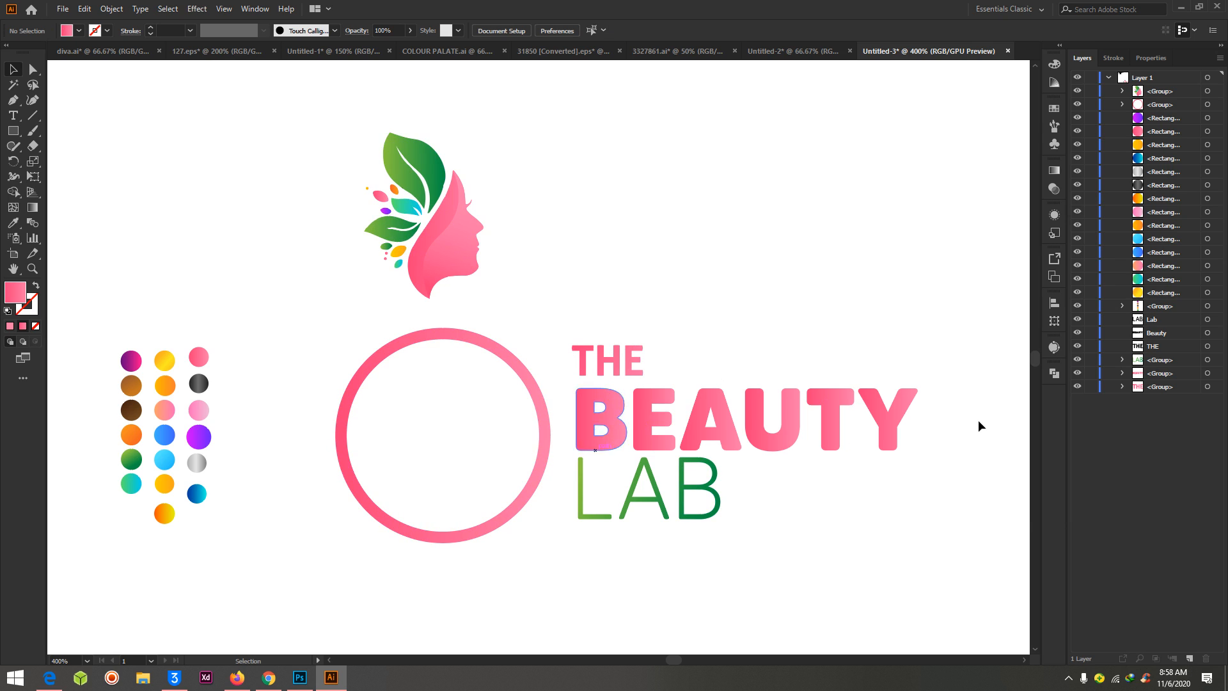
- Ungroup the whole face-and-leaves emblem above the ring and clear the selection
{"action": "left_click", "coordinate": [424, 220]}
{"action": "key", "text": "a"}
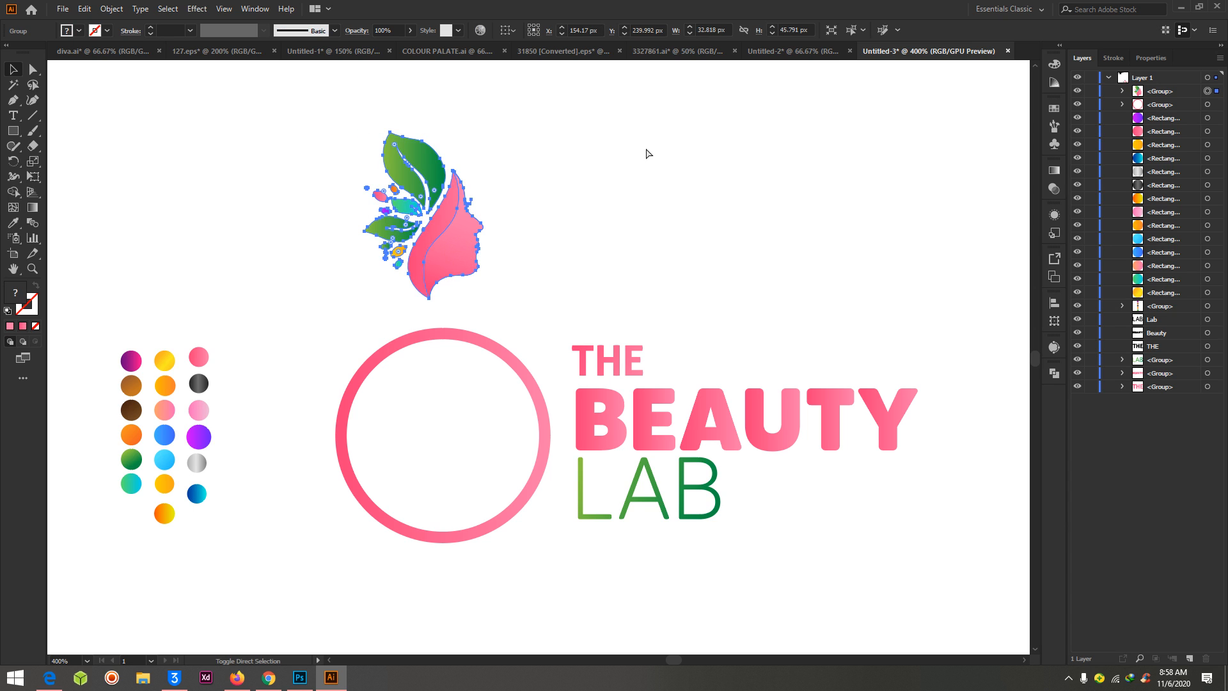
{"action": "key", "text": "ctrl+shift+g"}
{"action": "key", "text": "v"}
{"action": "left_click", "coordinate": [608, 141]}
- Select both pink face shapes together with the pink ring using the Selection tool, and clear the selection
{"action": "left_click", "coordinate": [435, 229]}
{"action": "left_click", "coordinate": [434, 227], "text": "shift"}
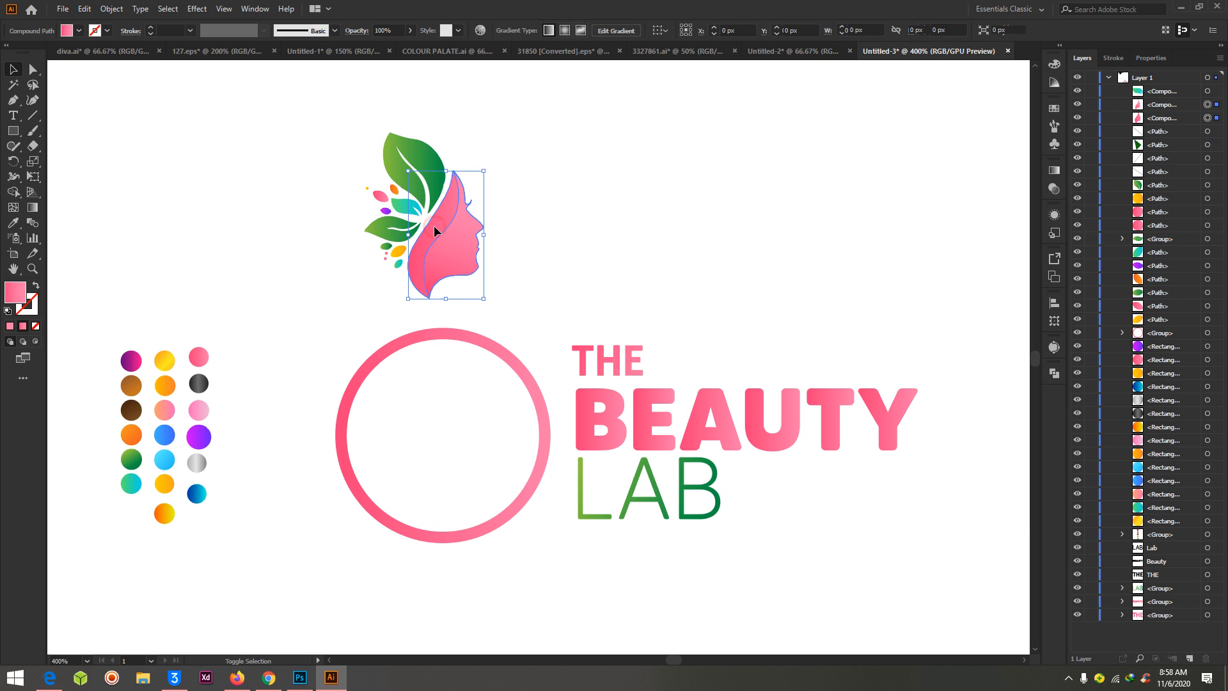
{"action": "left_click", "coordinate": [448, 335], "text": "shift"}
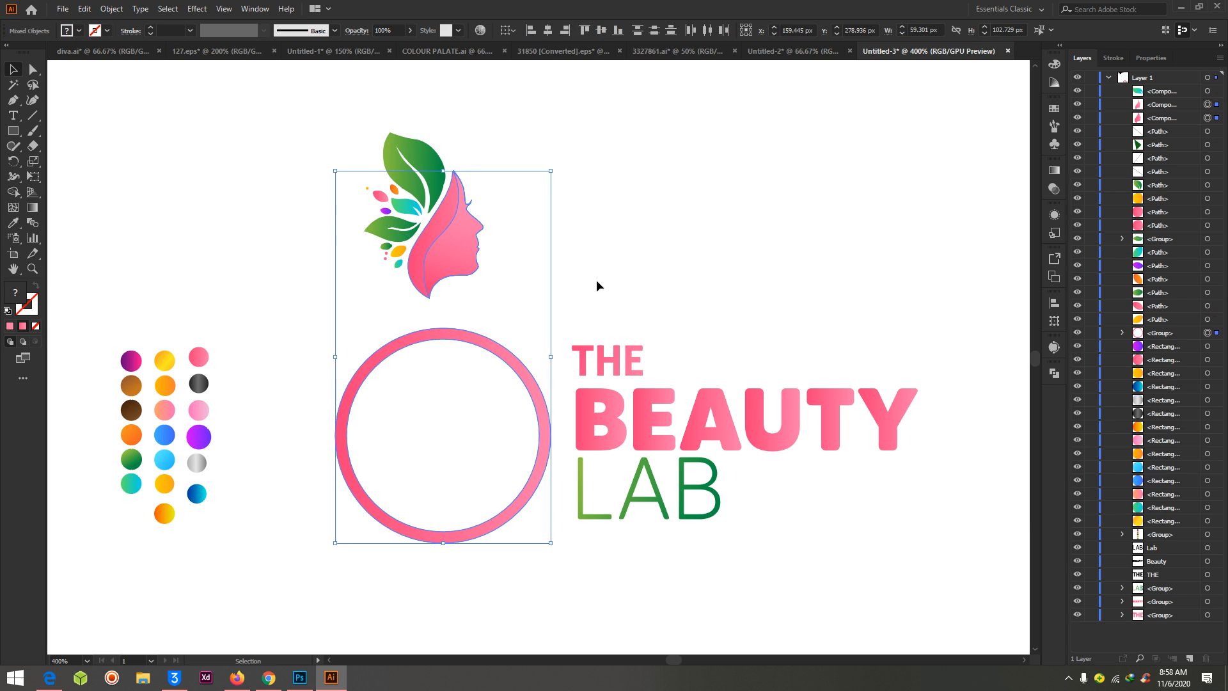
{"action": "left_click", "coordinate": [622, 266]}
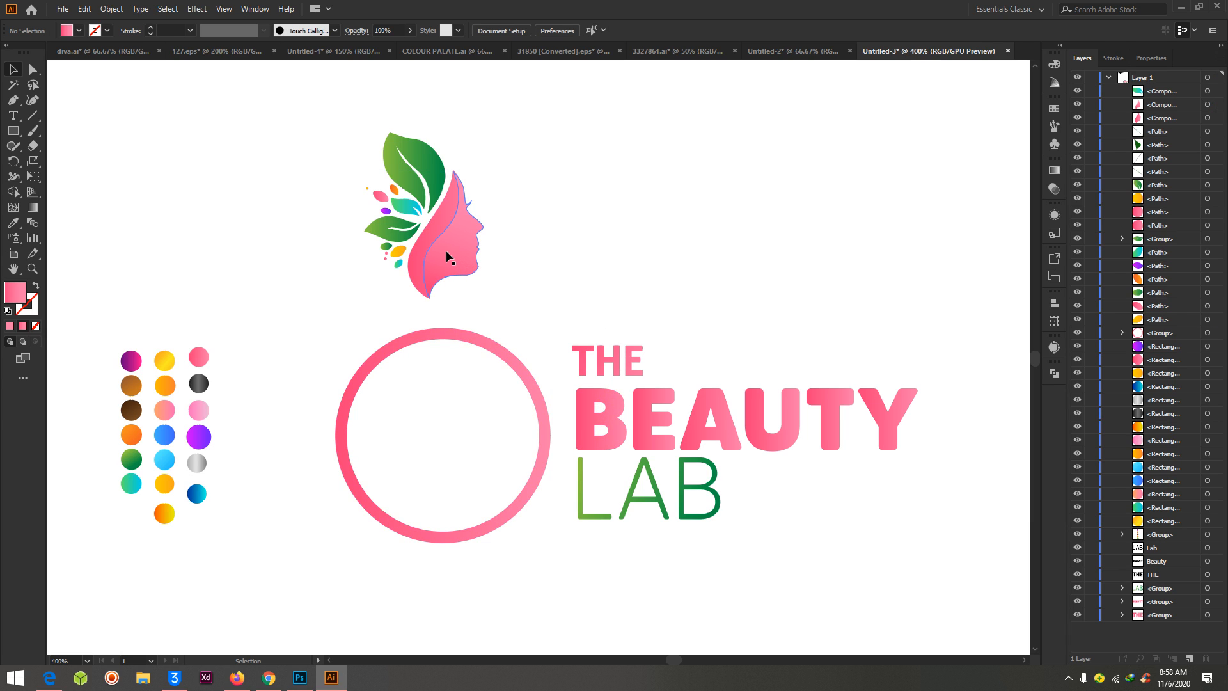
- Group the two pink face shapes, the pink ring and the large green leaf, and deselect the group
{"action": "left_click", "coordinate": [446, 253]}
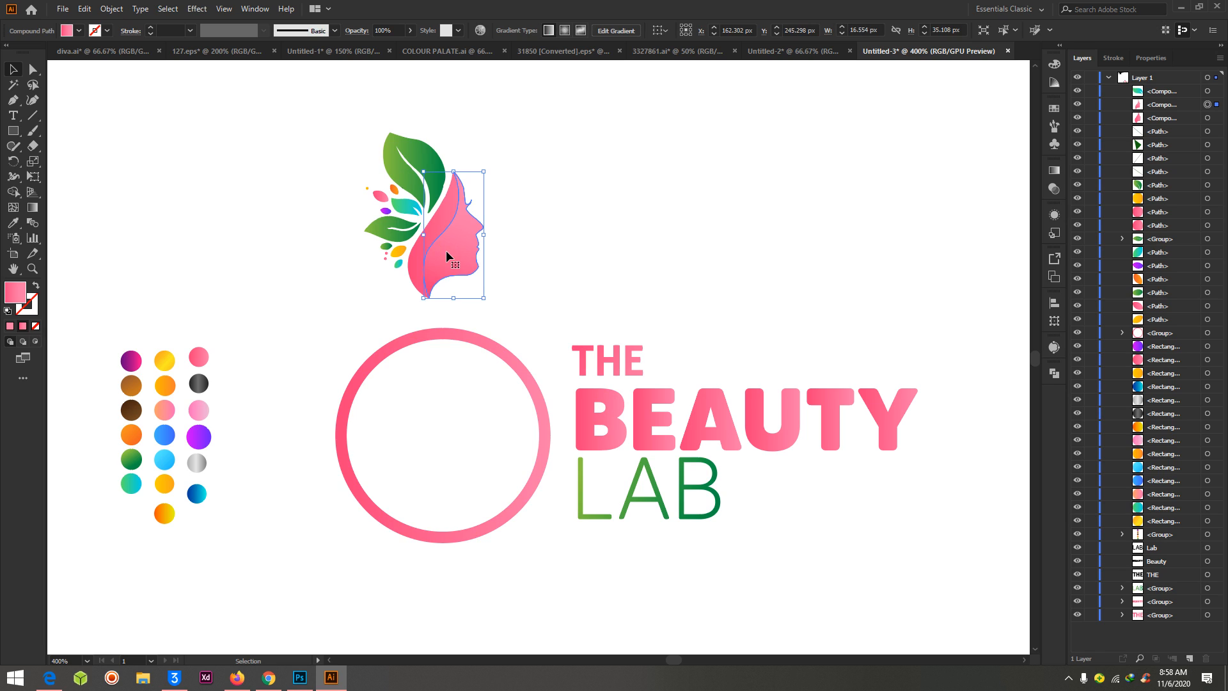
{"action": "left_click", "coordinate": [443, 215], "text": "shift"}
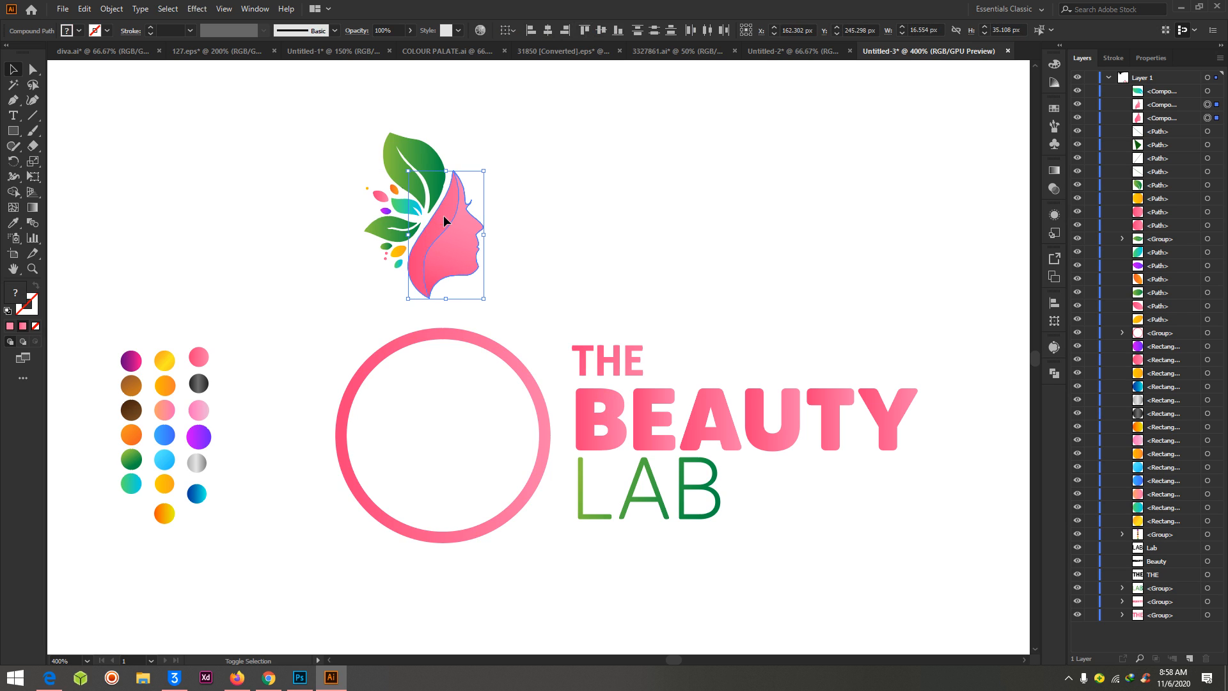
{"action": "left_click", "coordinate": [452, 335], "text": "shift"}
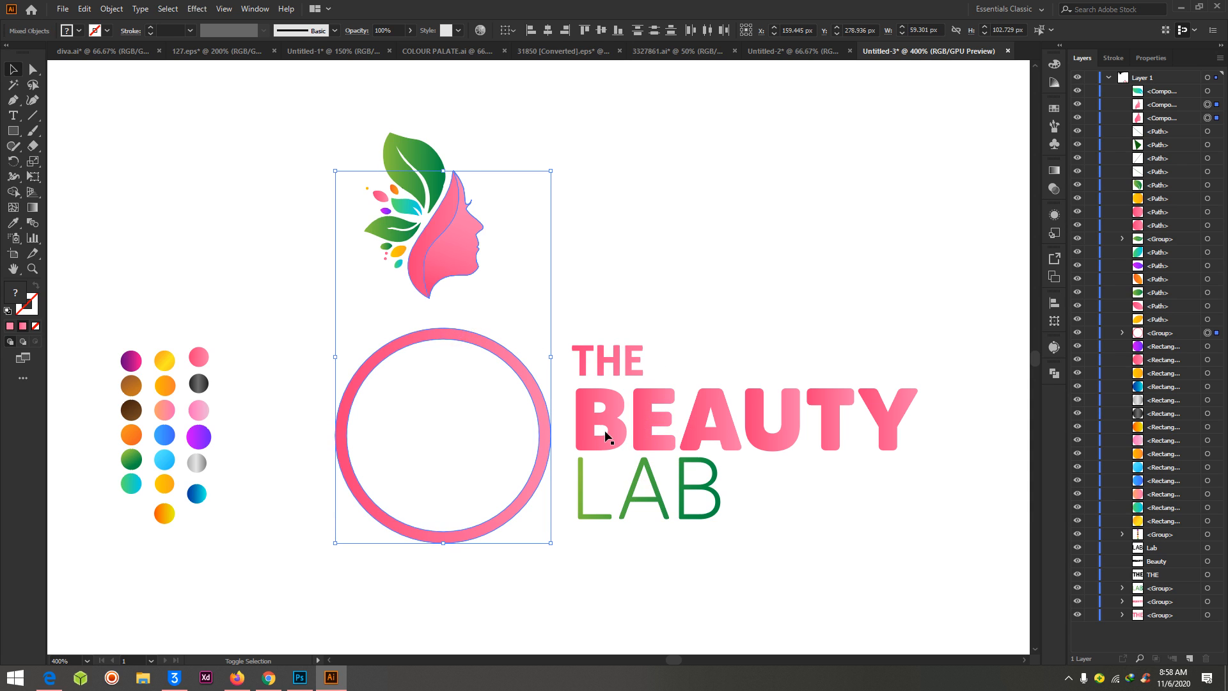
{"action": "left_click", "coordinate": [420, 149], "text": "shift"}
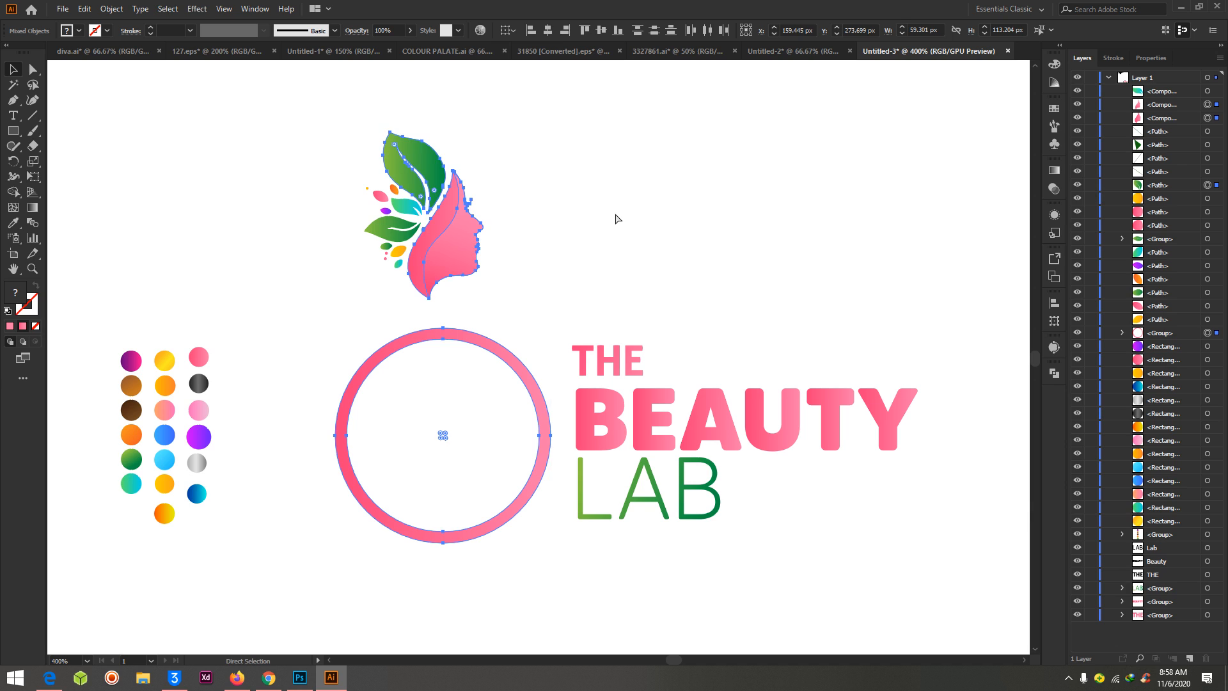
{"action": "key", "text": "ctrl+g"}
{"action": "left_click", "coordinate": [143, 118]}
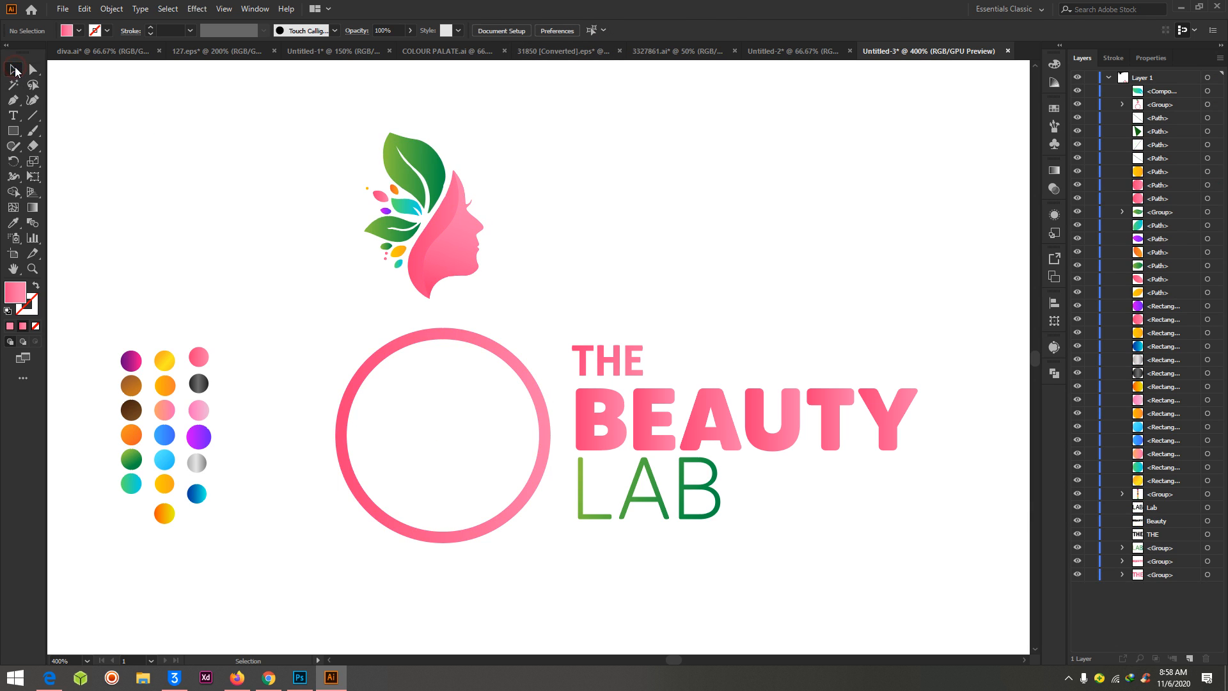
- Try moving the new face, leaf and ring group toward the color swatches with the Selection tool, and inspect its member objects
{"action": "left_click_drag", "start_coordinate": [455, 247], "coordinate": [325, 347]}
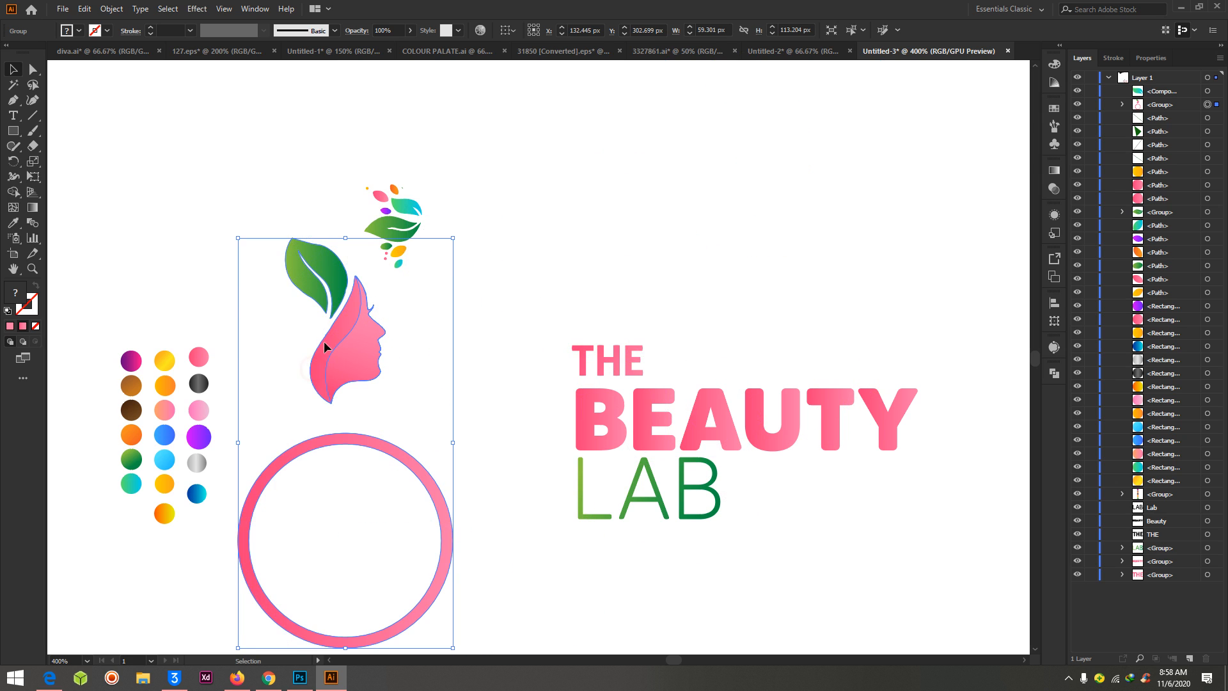
{"action": "left_click", "coordinate": [1122, 105]}
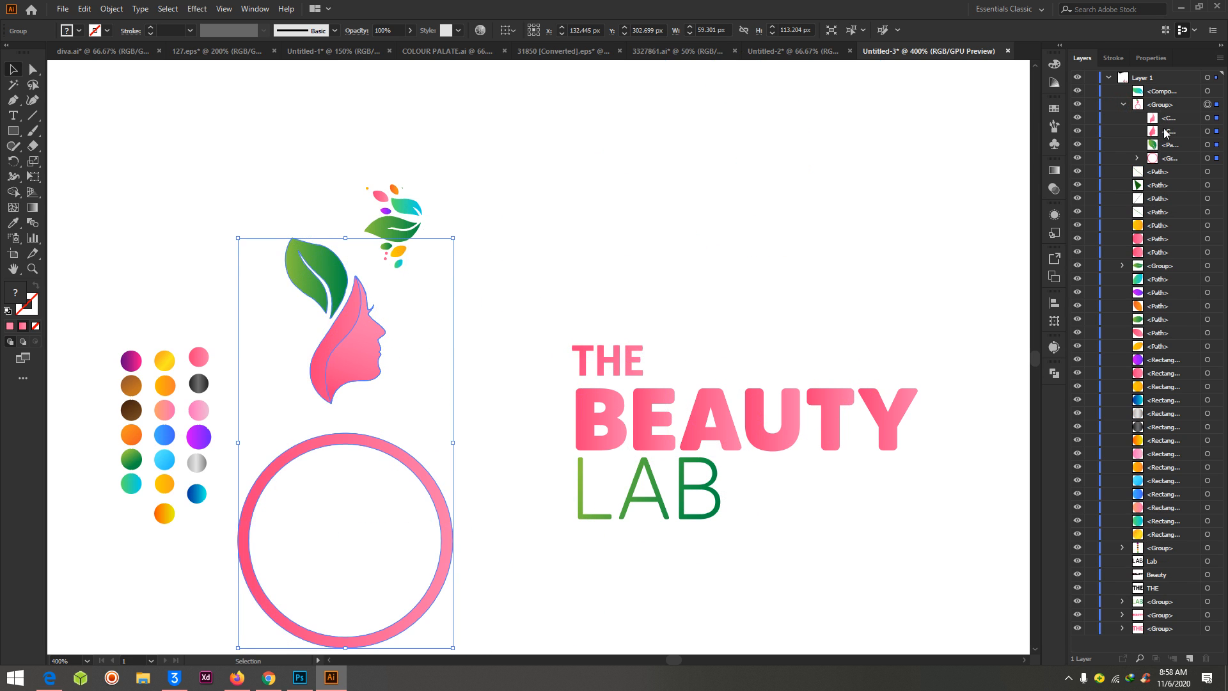
{"action": "left_click", "coordinate": [1122, 104]}
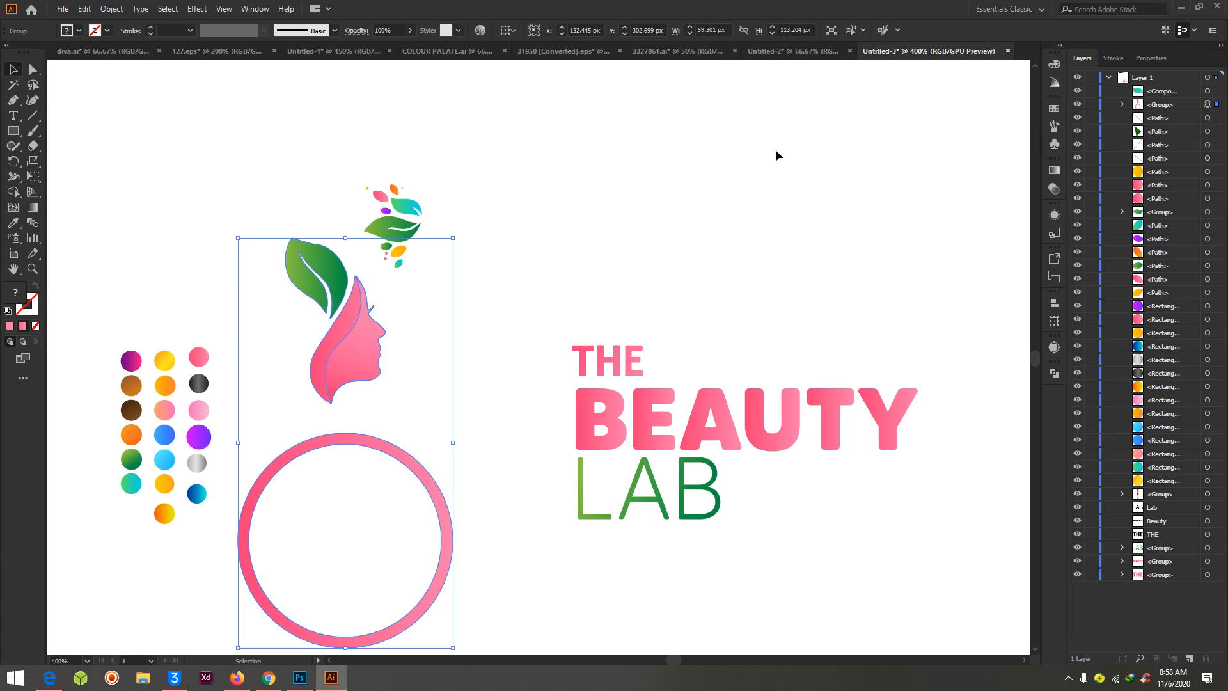
- Undo the move of the face, leaf and ring group and clear the selection
{"action": "key", "text": "ctrl+z"}
{"action": "key", "text": "ctrl+z"}
{"action": "key", "text": "ctrl+z"}
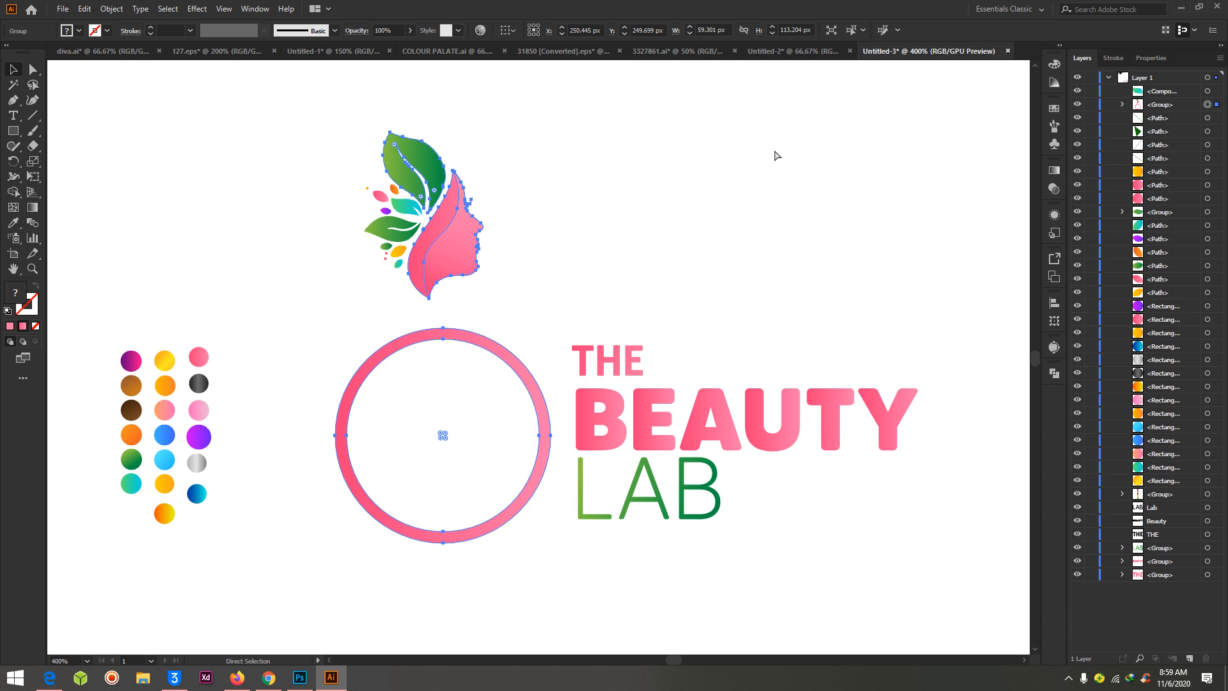
{"action": "left_click", "coordinate": [614, 205]}
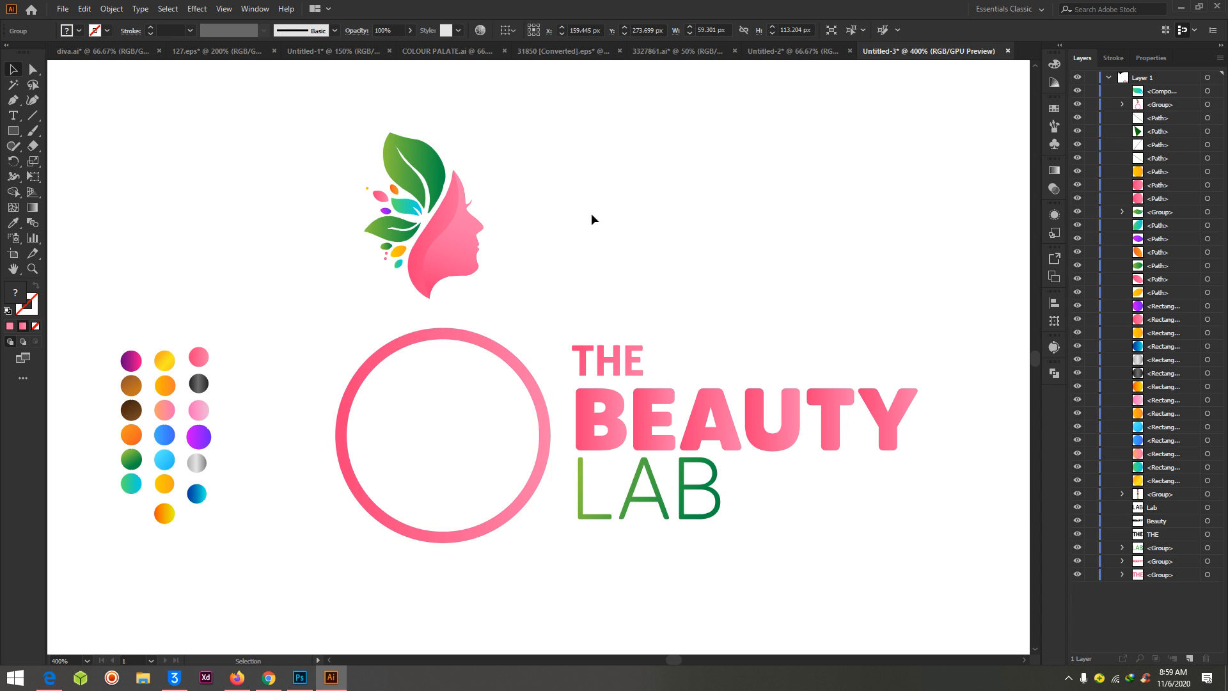
- Ungroup the face, large leaf and ring group and clear the selection
{"action": "left_click", "coordinate": [473, 248]}
{"action": "key", "text": "ctrl+shift+g"}
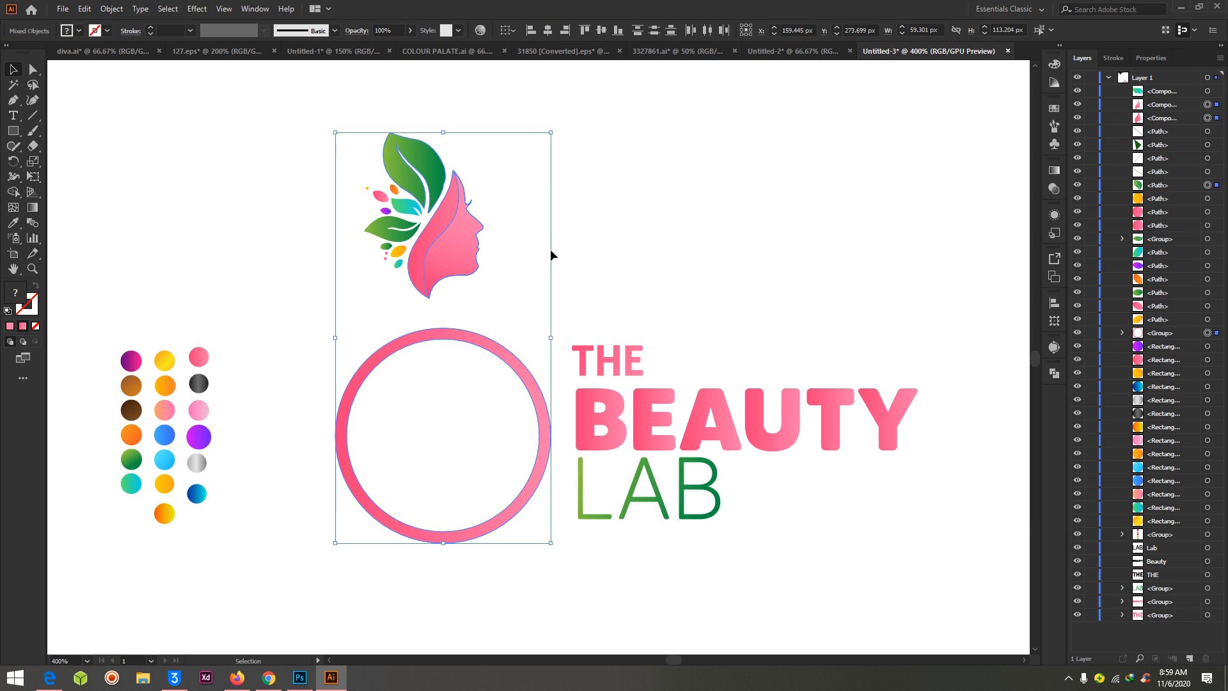
{"action": "left_click", "coordinate": [700, 163]}
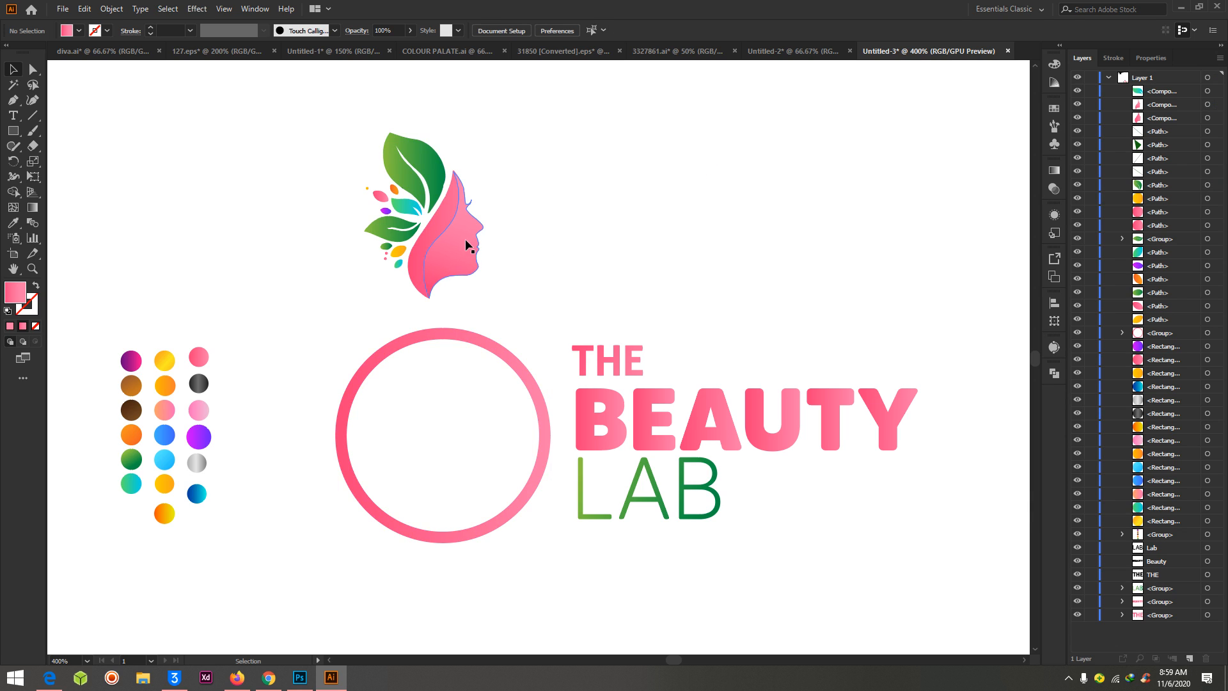
- Select the BEAUTY, LAB and THE groups and the pink ring one at a time, and clear the selection
{"action": "left_click", "coordinate": [617, 428]}
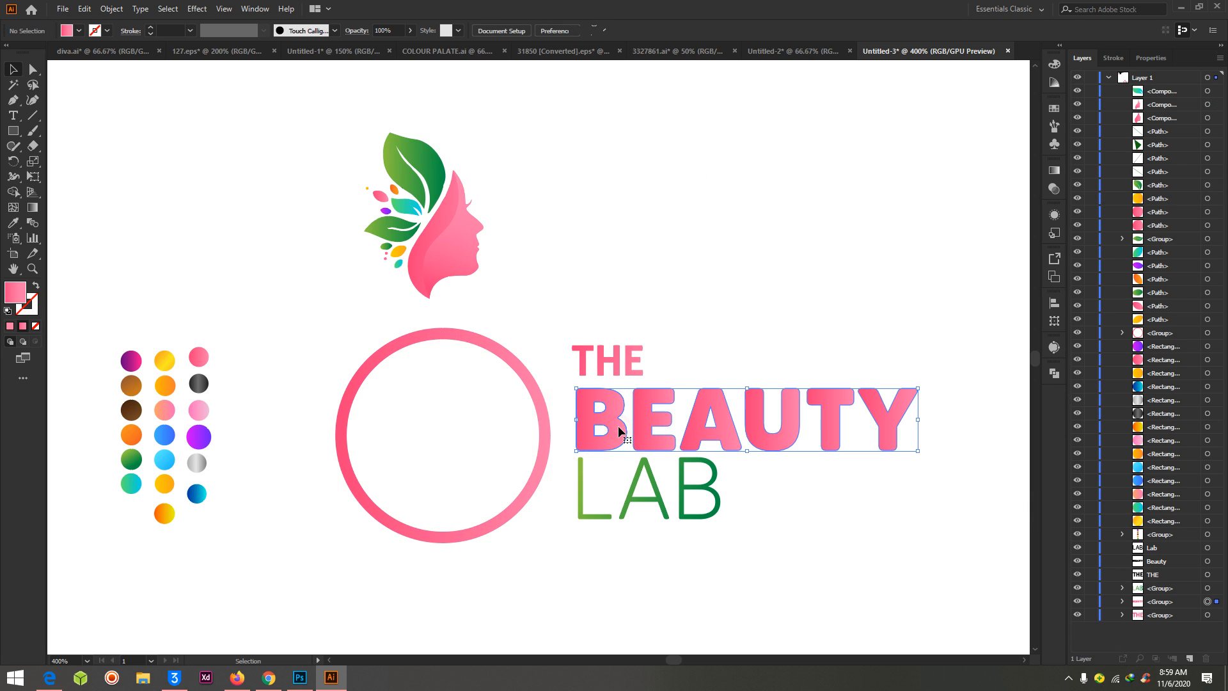
{"action": "left_click", "coordinate": [656, 485]}
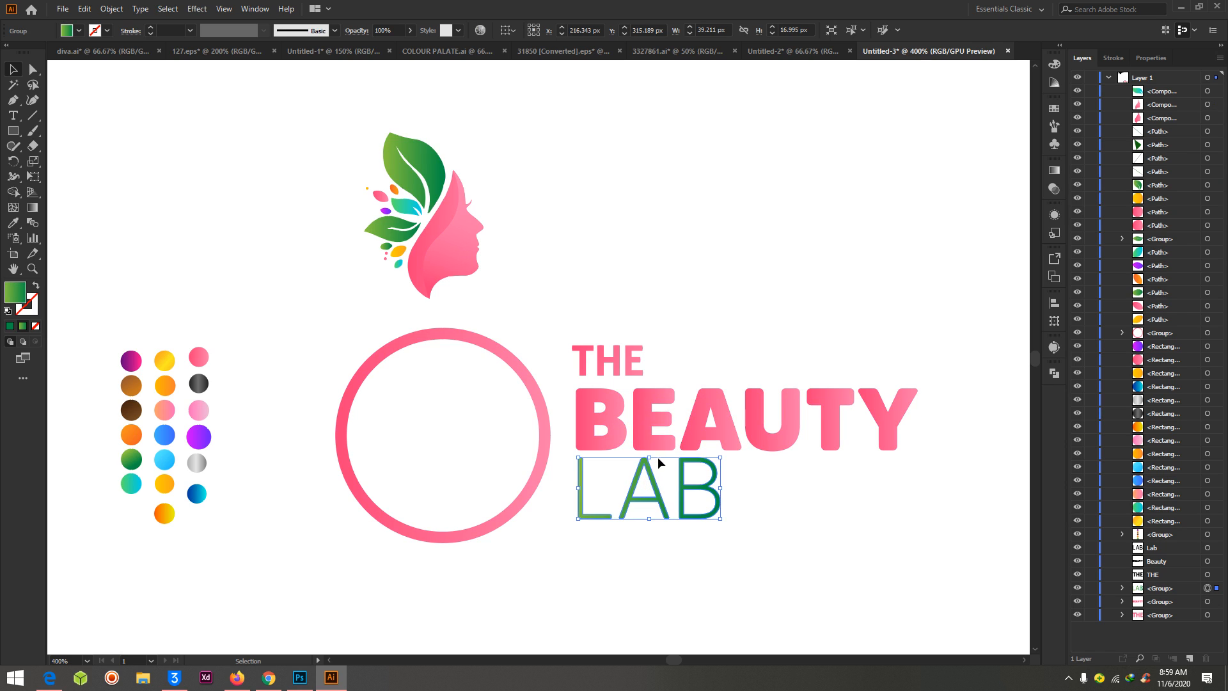
{"action": "left_click", "coordinate": [622, 359]}
{"action": "left_click", "coordinate": [529, 386]}
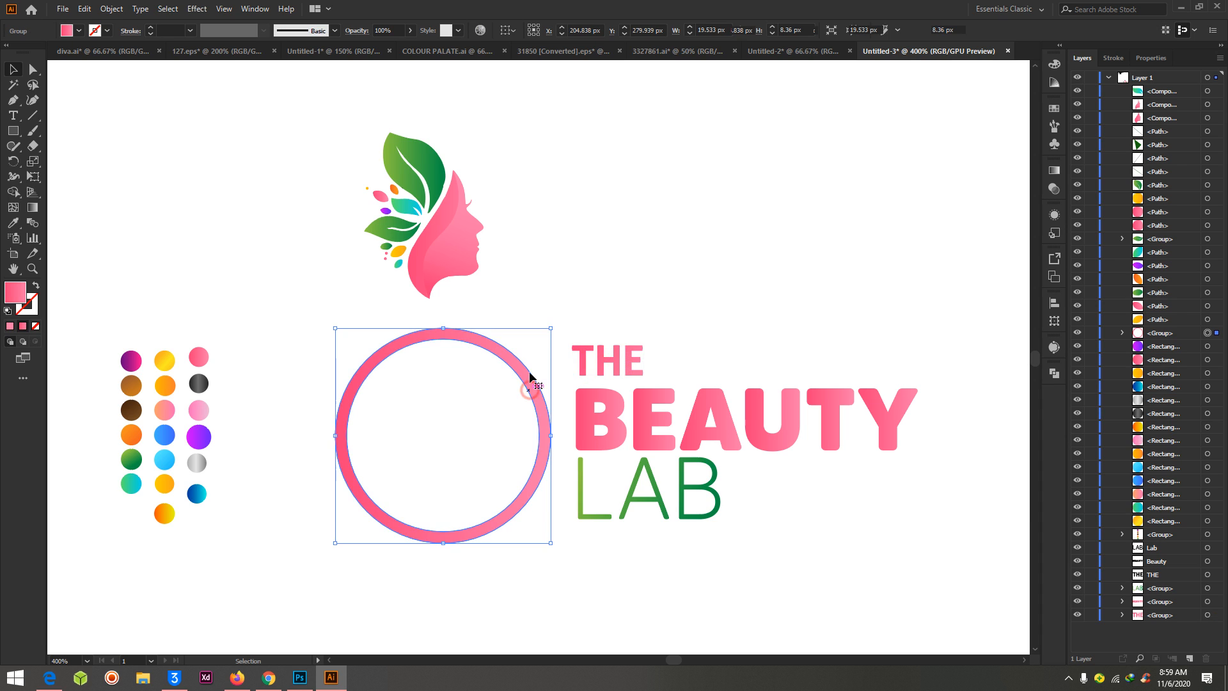
{"action": "left_click", "coordinate": [590, 183]}
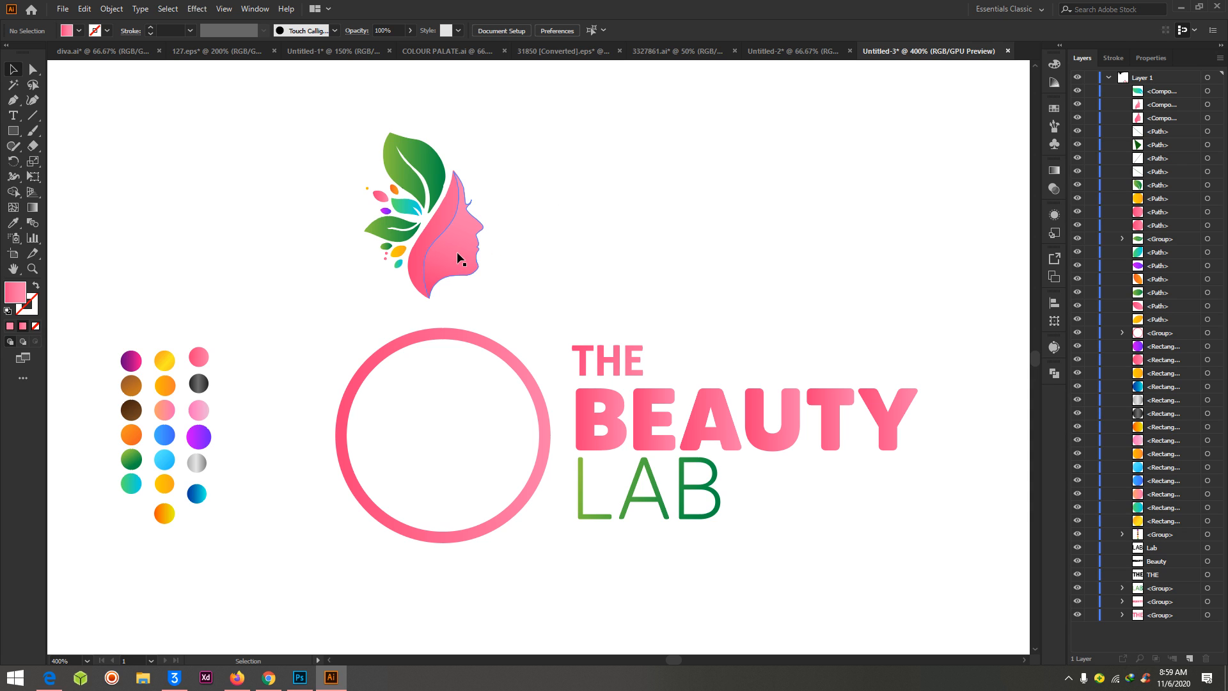
- Group all the face, leaf, petal and dot shapes above the pink ring, and deselect the group
{"action": "left_click_drag", "start_coordinate": [344, 102], "coordinate": [550, 307]}
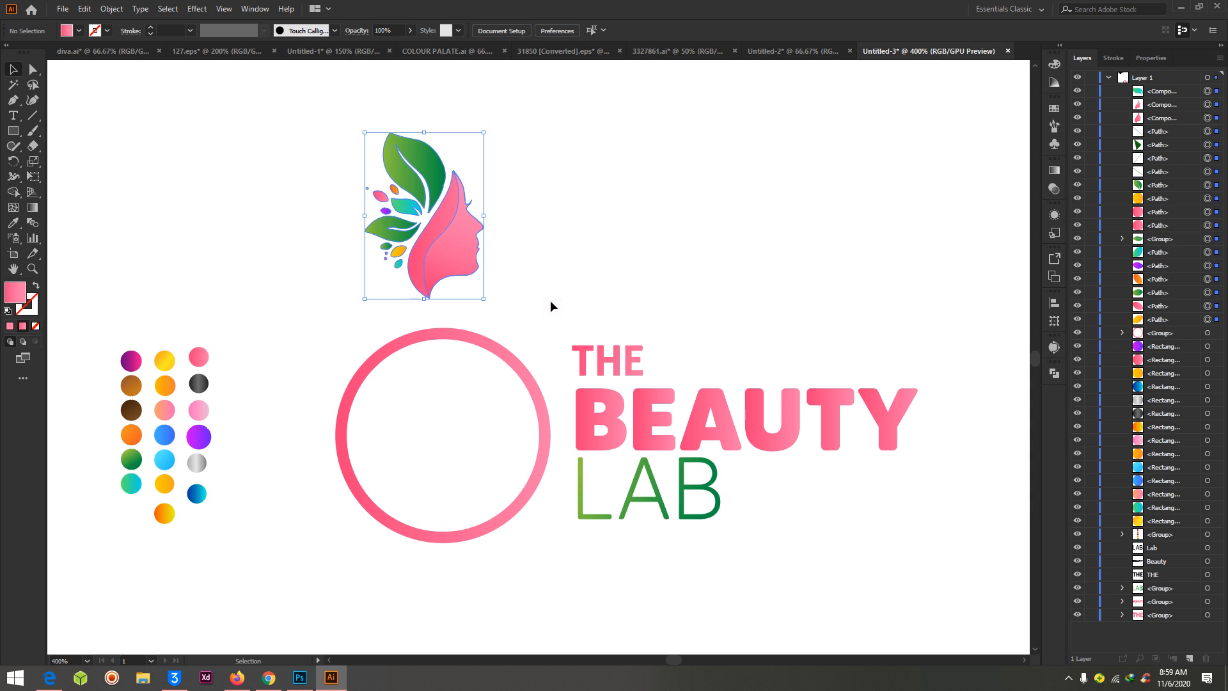
{"action": "key", "text": "ctrl+g"}
{"action": "left_click", "coordinate": [567, 238]}
- Check that the face and leaf artwork selects as one group, and clear the selection
{"action": "left_click_drag", "start_coordinate": [340, 110], "coordinate": [537, 313]}
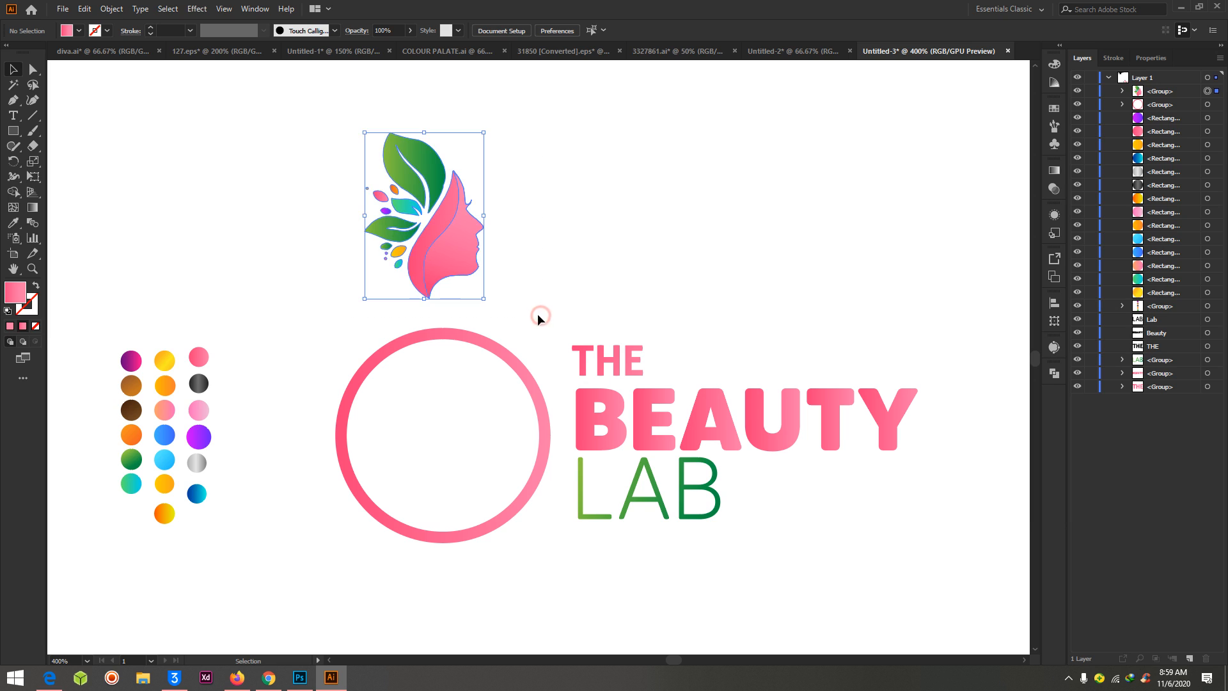
{"action": "key", "text": "a"}
{"action": "key", "text": "v"}
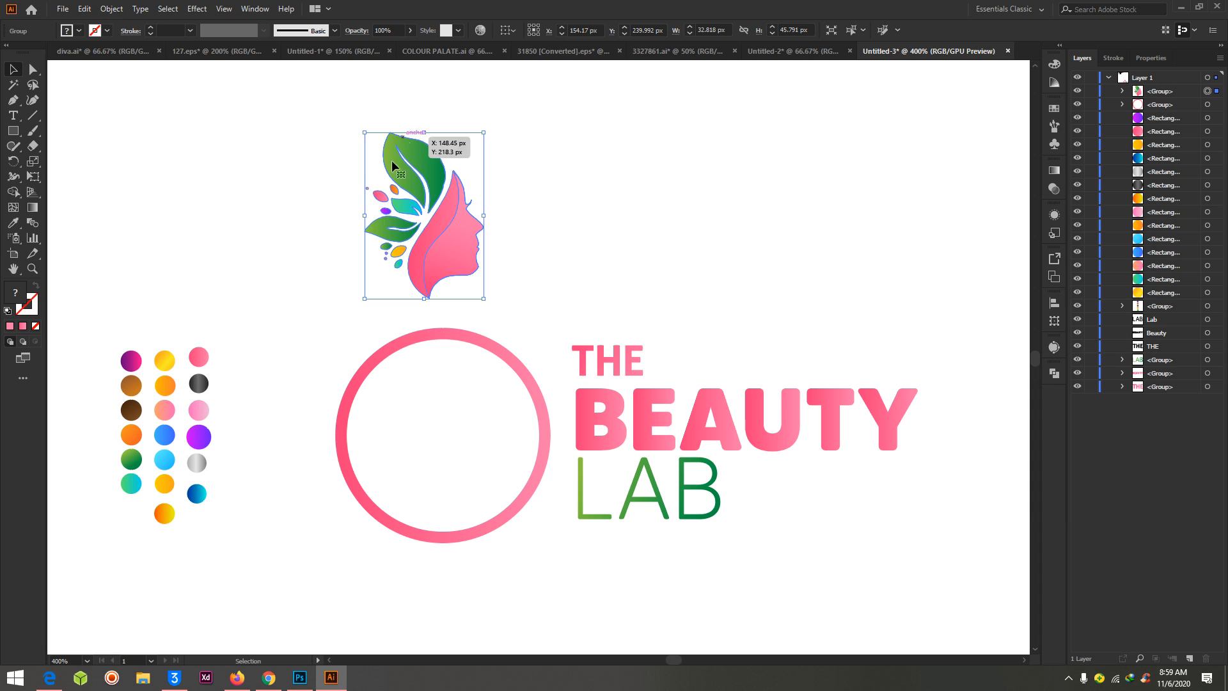
{"action": "left_click", "coordinate": [623, 175]}
{"action": "left_click", "coordinate": [422, 235]}
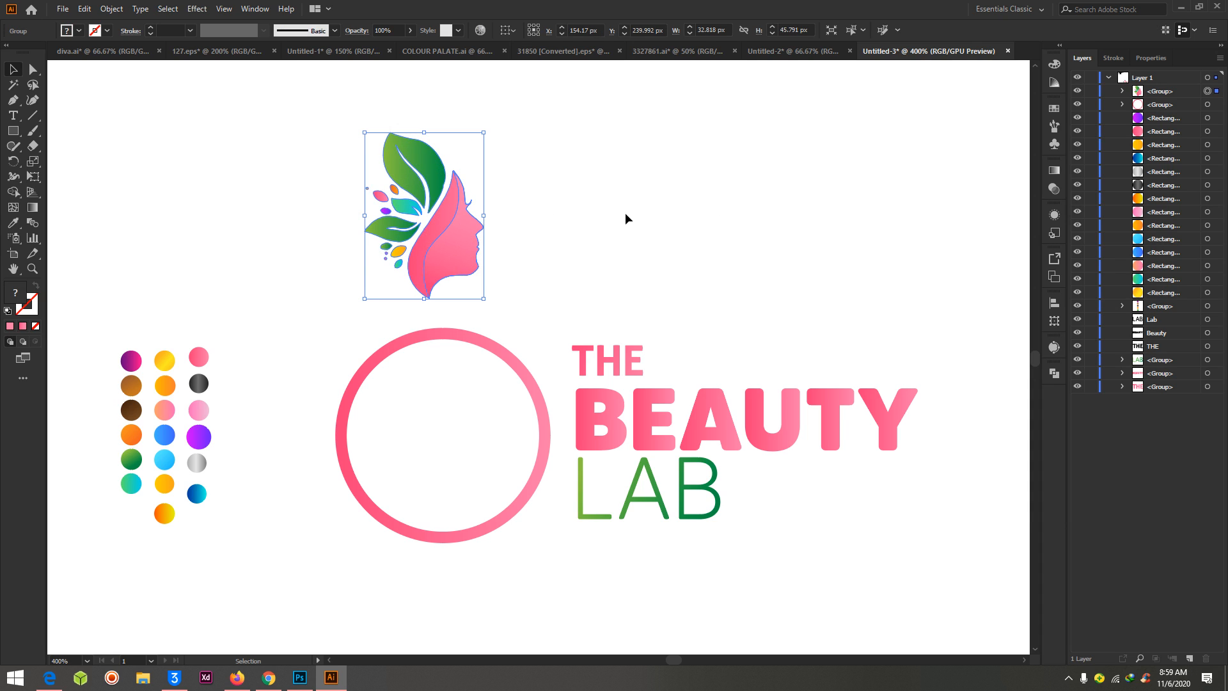
{"action": "left_click", "coordinate": [558, 227]}
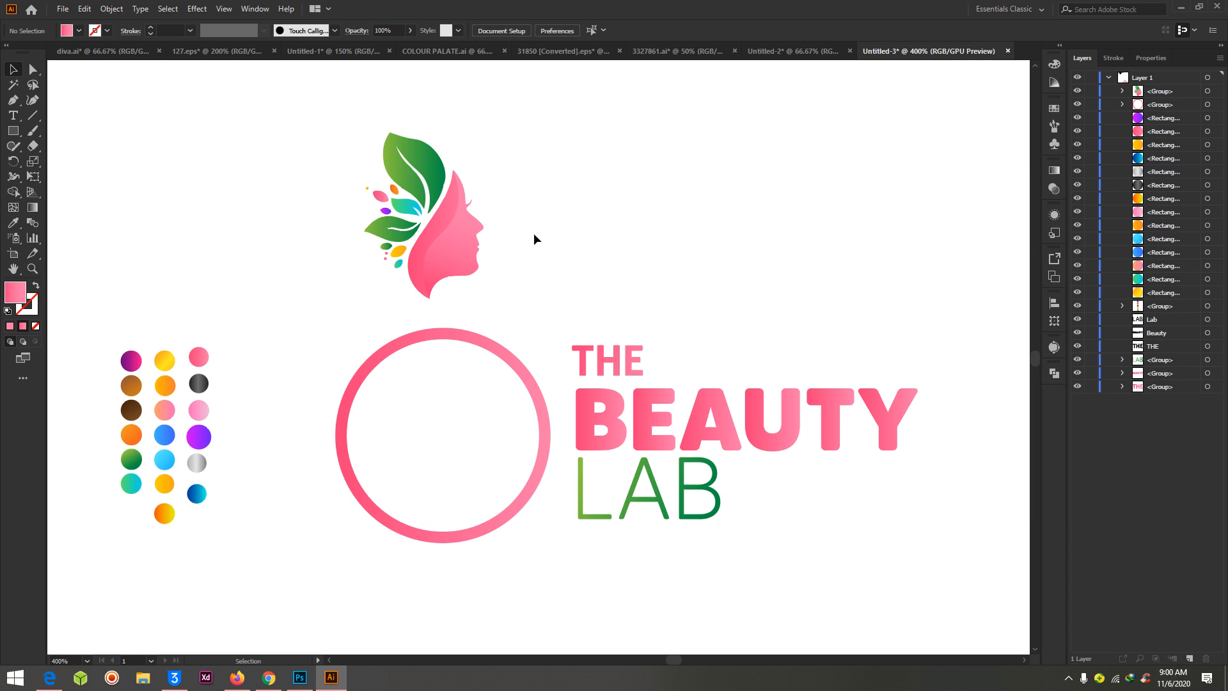
- Shift the face and leaf group up toward THE, and try ungrouping it to select the front face shape alone
{"action": "left_click_drag", "start_coordinate": [438, 245], "coordinate": [595, 220]}
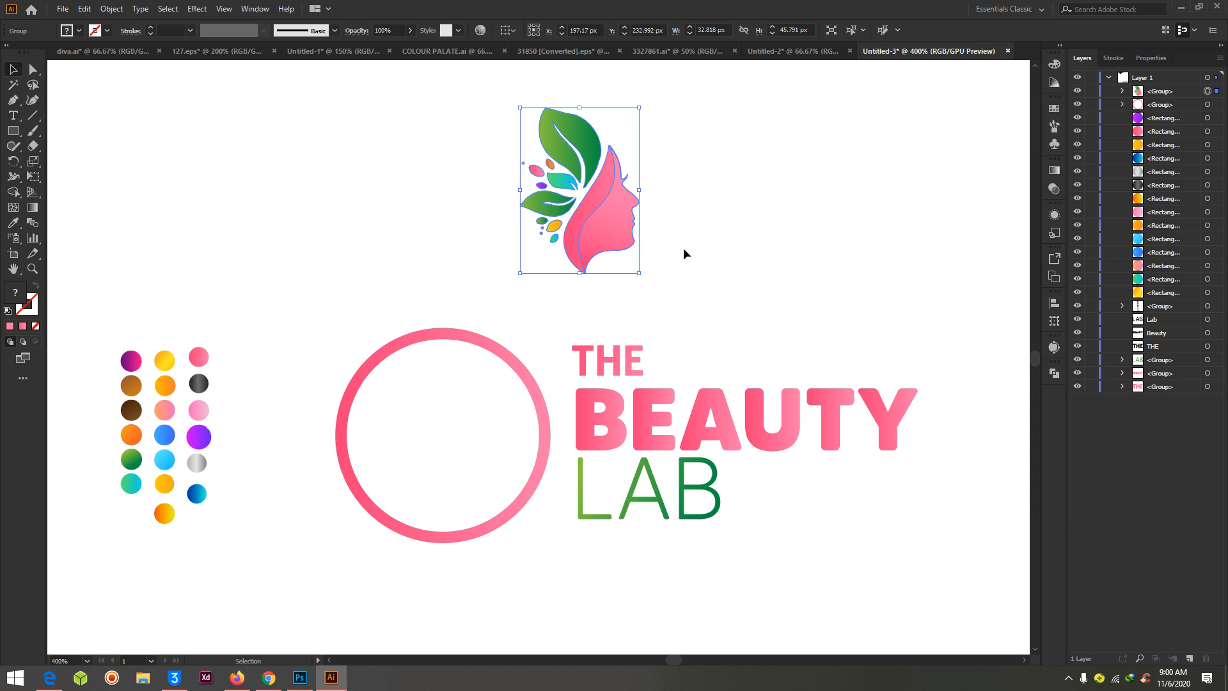
{"action": "key", "text": "ctrl+shift+g"}
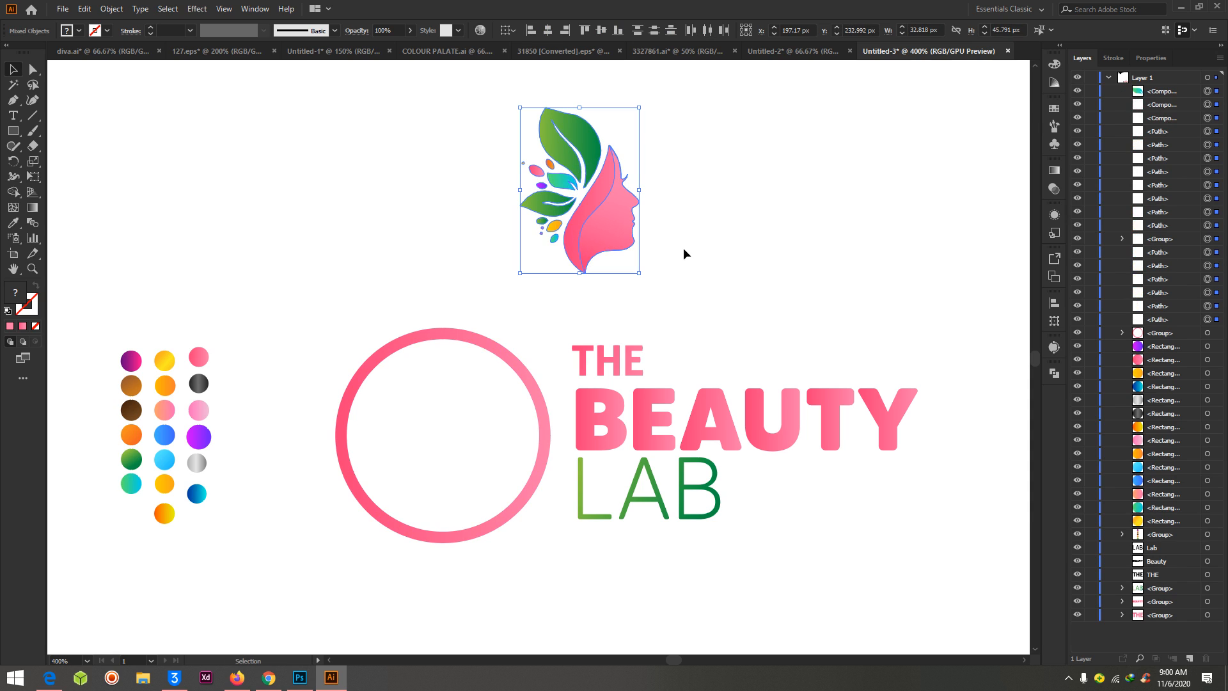
{"action": "left_click", "coordinate": [736, 188]}
{"action": "left_click", "coordinate": [589, 230]}
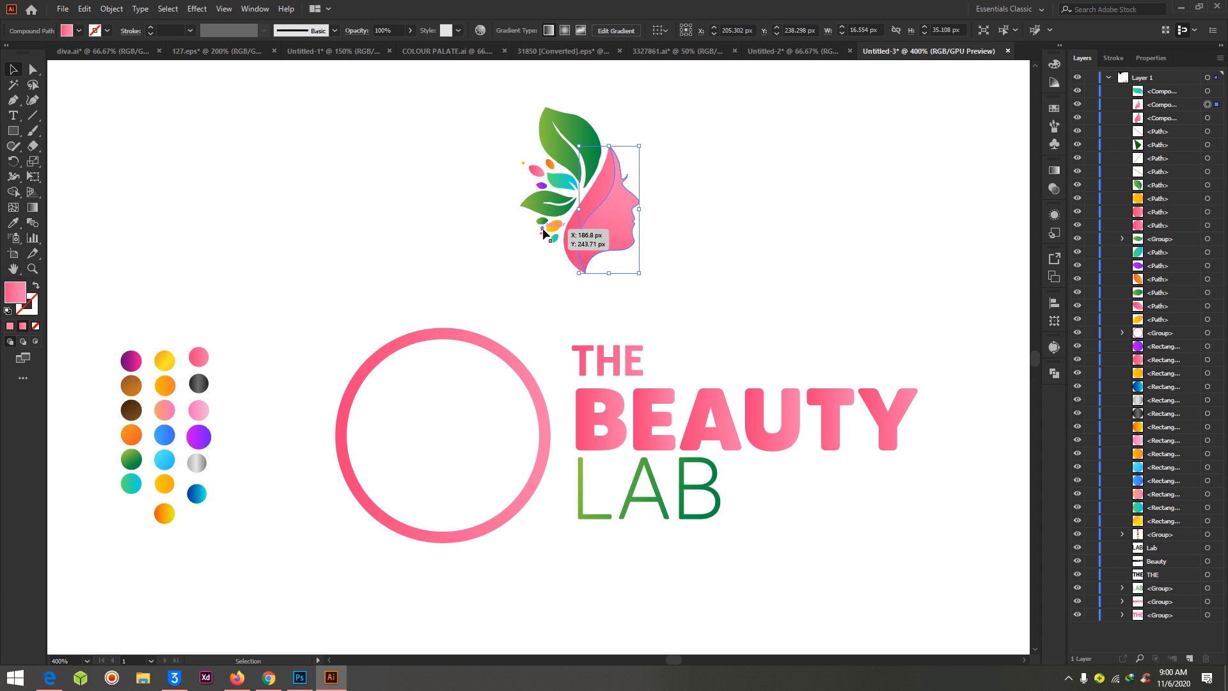
{"action": "key", "text": "ctrl"}
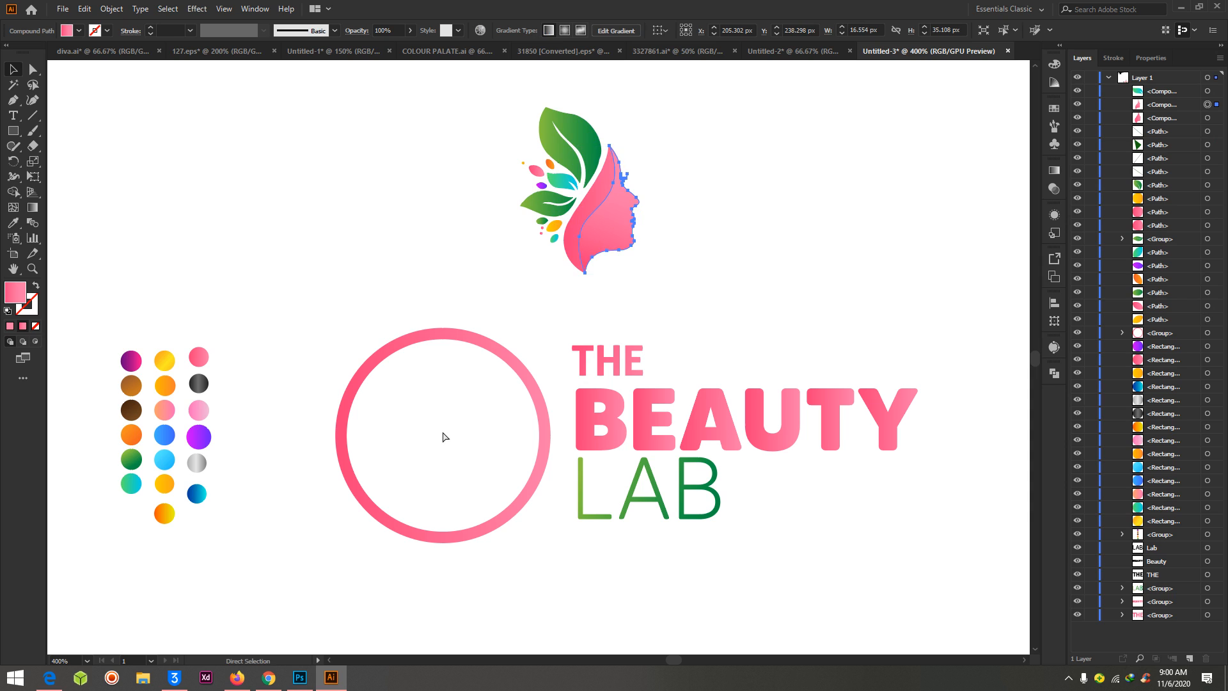
{"action": "key", "text": "ctrl+z"}
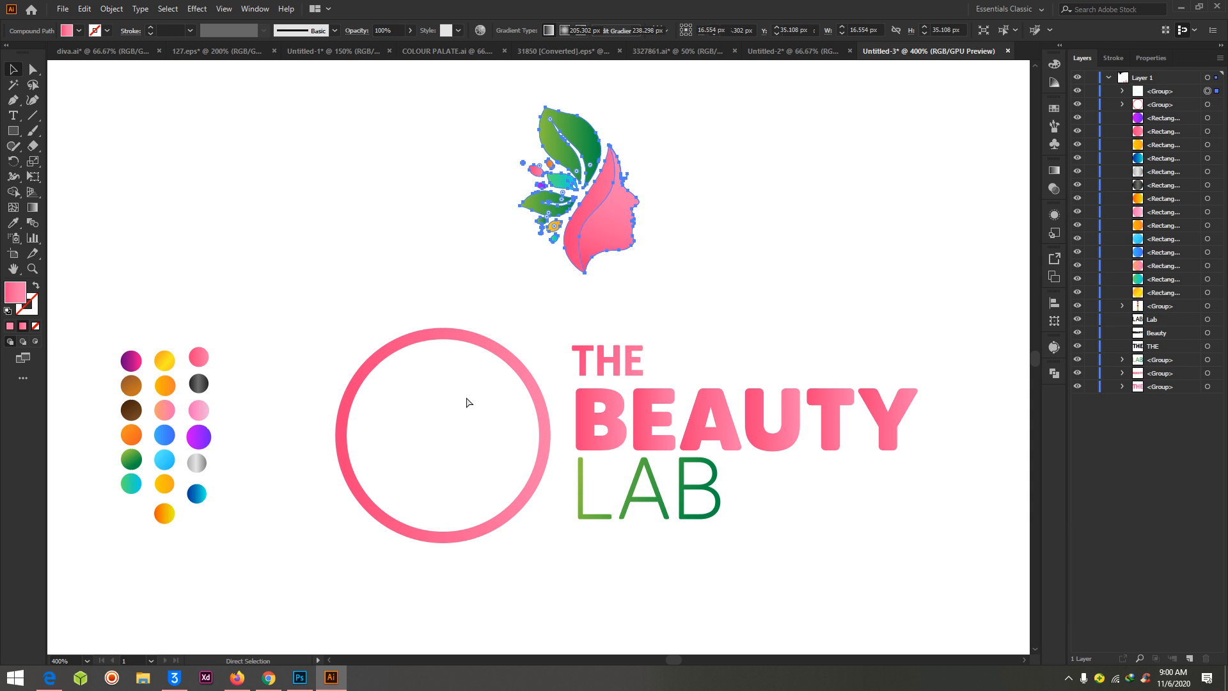
- Move the face and leaf group inside the pink ring and enlarge it to about 38 by 53 px, centred in the ring
{"action": "left_click", "coordinate": [839, 225]}
{"action": "left_click", "coordinate": [612, 216]}
{"action": "left_click_drag", "start_coordinate": [611, 221], "coordinate": [477, 453]}
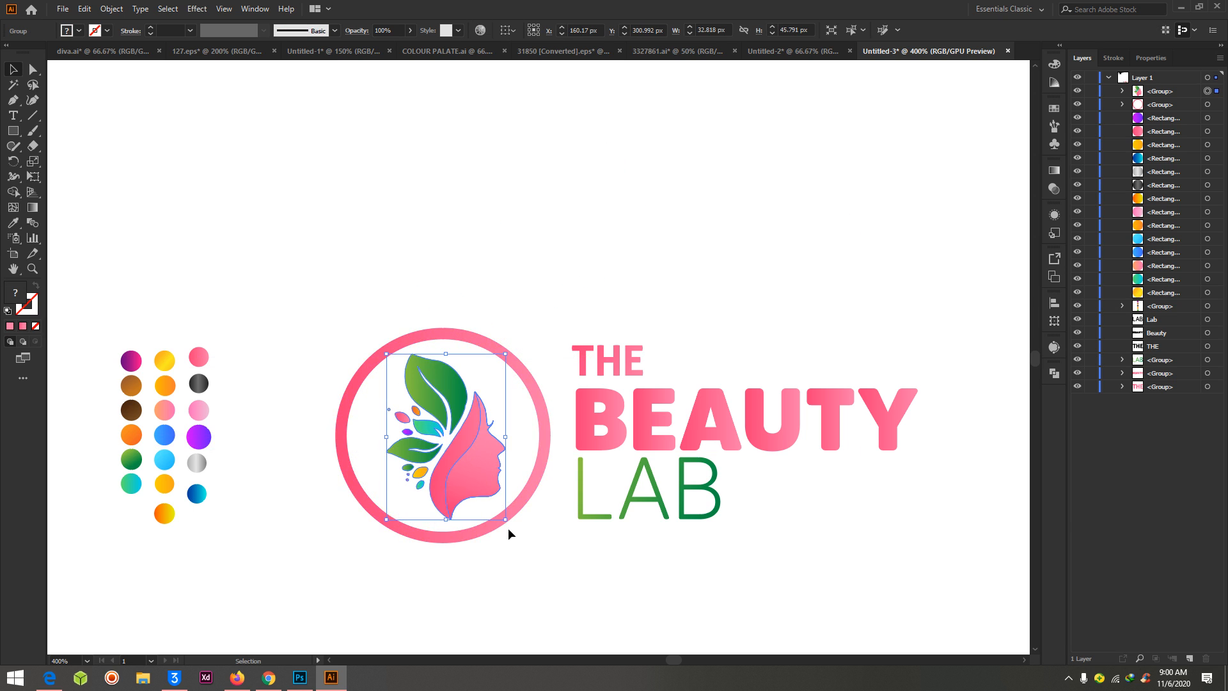
{"action": "left_click_drag", "start_coordinate": [505, 519], "coordinate": [523, 544]}
{"action": "left_click_drag", "start_coordinate": [468, 469], "coordinate": [465, 458]}
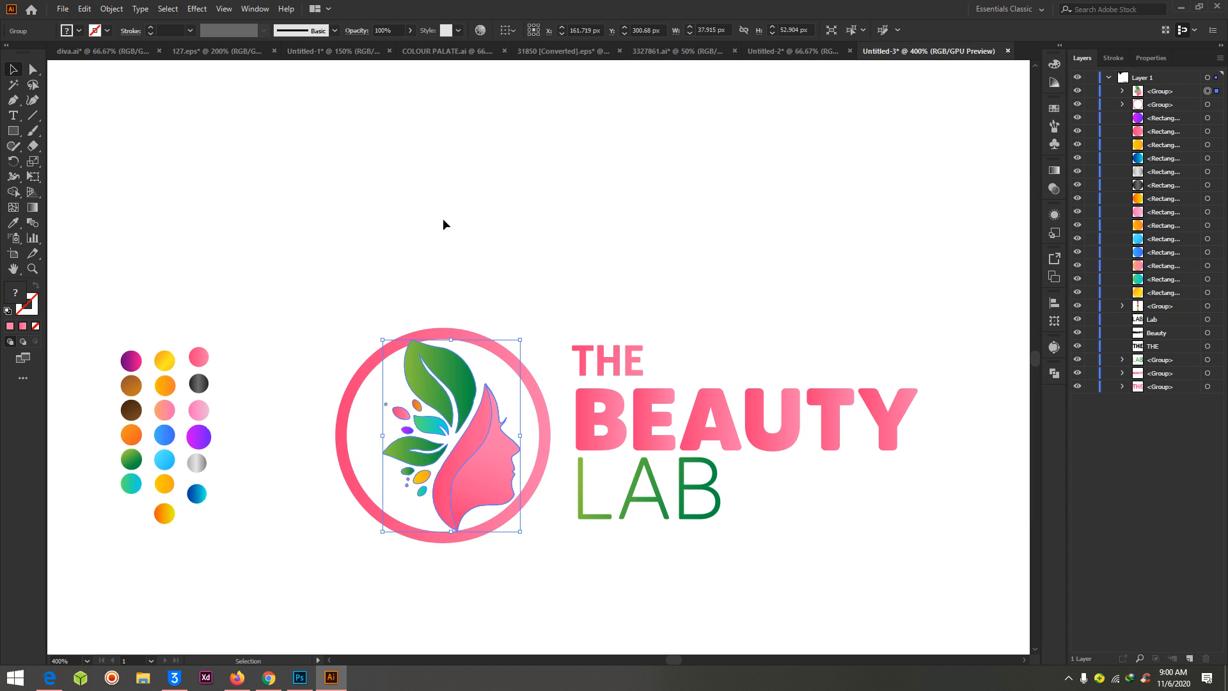
{"action": "left_click", "coordinate": [624, 235]}
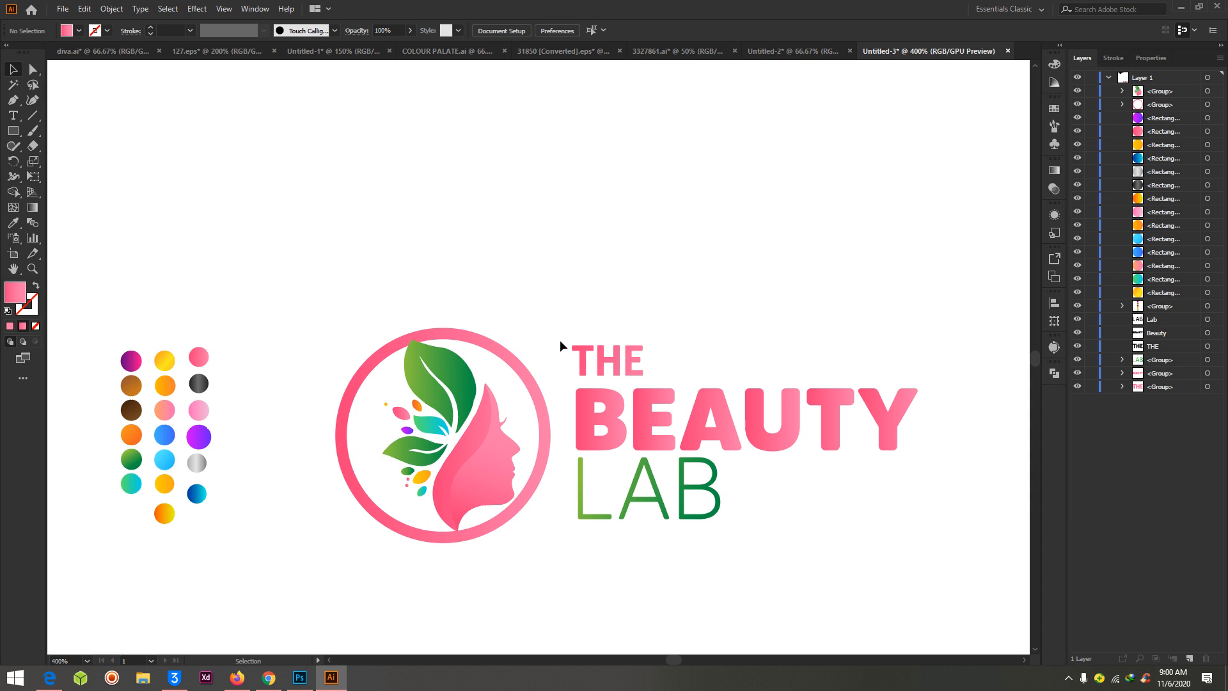
- Select the THE, BEAUTY and LAB groups together with a selection marquee, and clear the selection
{"action": "left_click_drag", "start_coordinate": [563, 348], "coordinate": [987, 537]}
{"action": "left_click", "coordinate": [754, 250]}
{"action": "left_click_drag", "start_coordinate": [561, 321], "coordinate": [992, 557]}
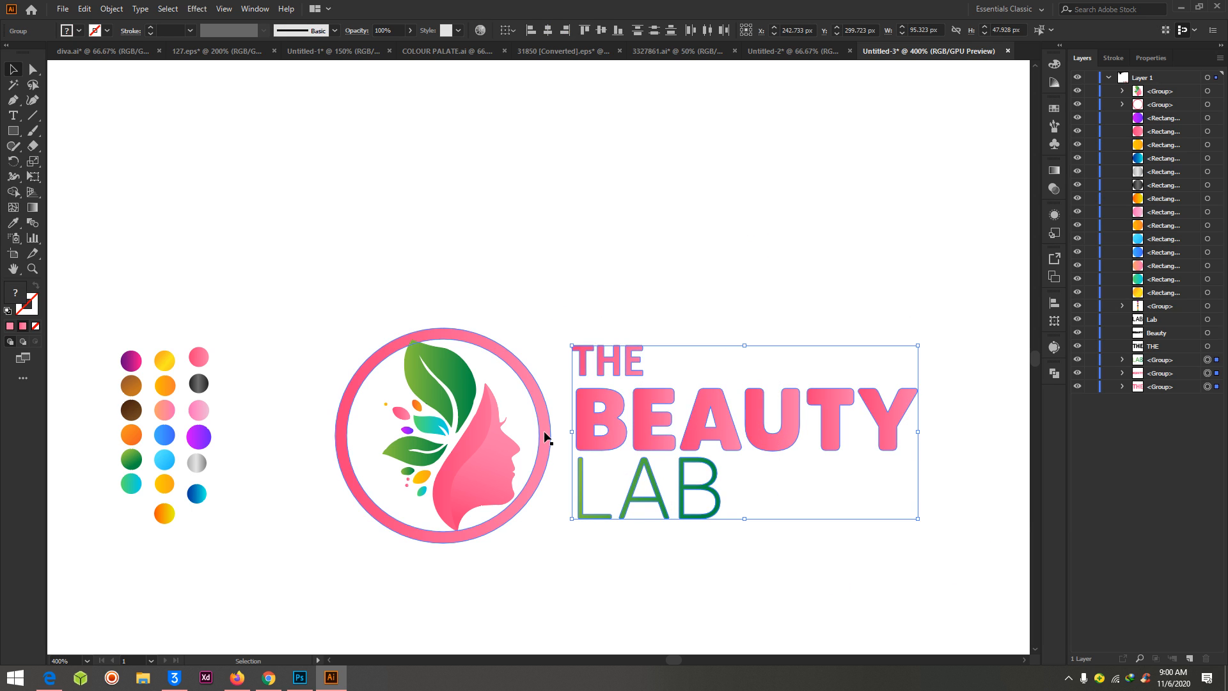
{"action": "mouse_move", "coordinate": [612, 401]}
{"action": "left_mouse_down"}
{"action": "mouse_move", "coordinate": [665, 352]}
{"action": "mouse_move", "coordinate": [614, 403]}
{"action": "left_mouse_up"}
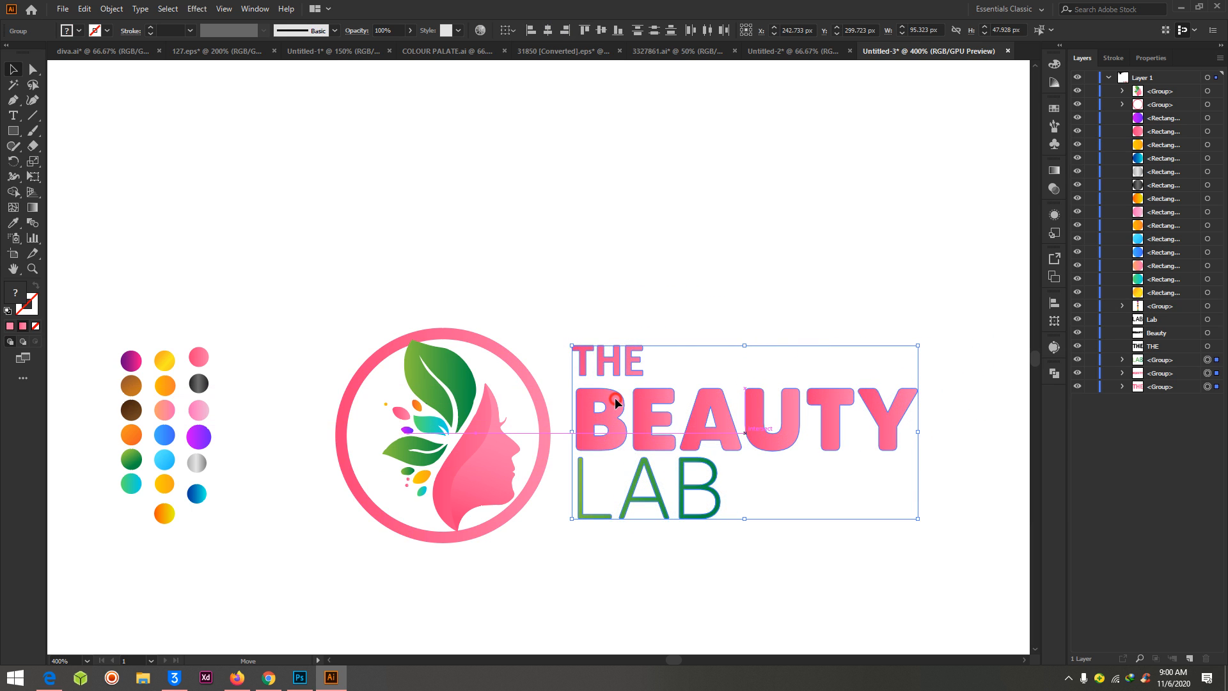
{"action": "left_click", "coordinate": [619, 246]}
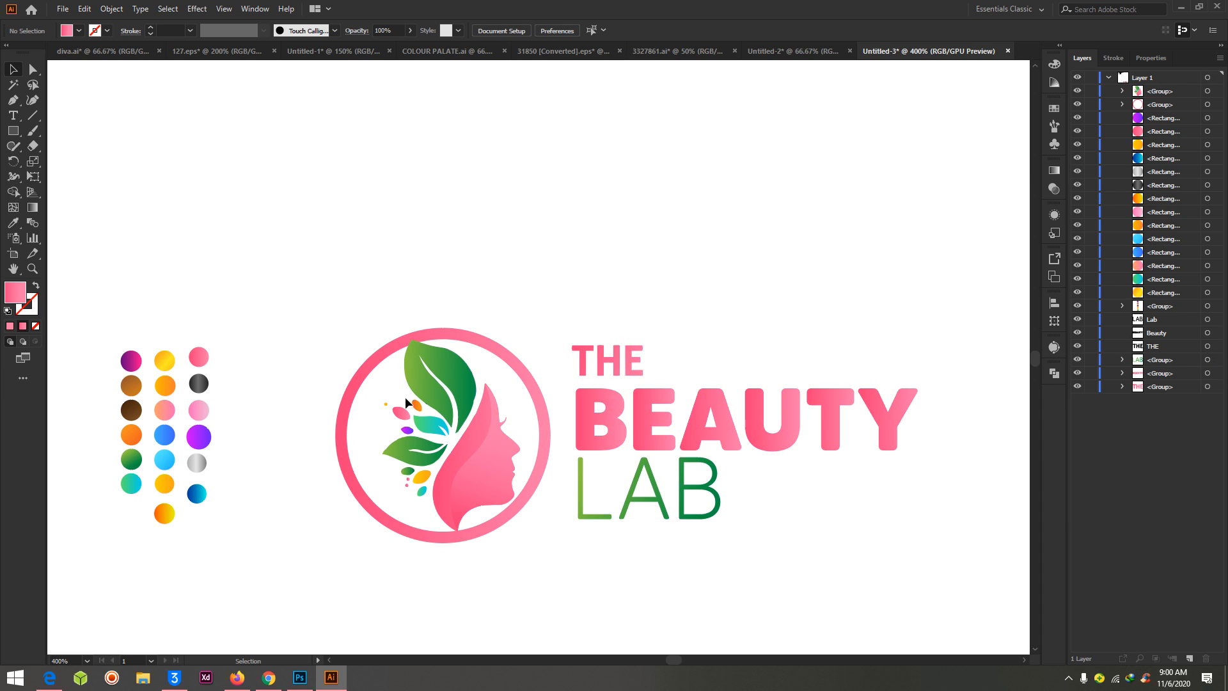
- Select the pink ring together with the face and leaf group using a selection marquee, and clear the selection
{"action": "left_click_drag", "start_coordinate": [286, 263], "coordinate": [451, 451]}
{"action": "left_click", "coordinate": [532, 213]}
{"action": "left_click_drag", "start_coordinate": [301, 299], "coordinate": [556, 554]}
{"action": "left_click", "coordinate": [529, 244]}
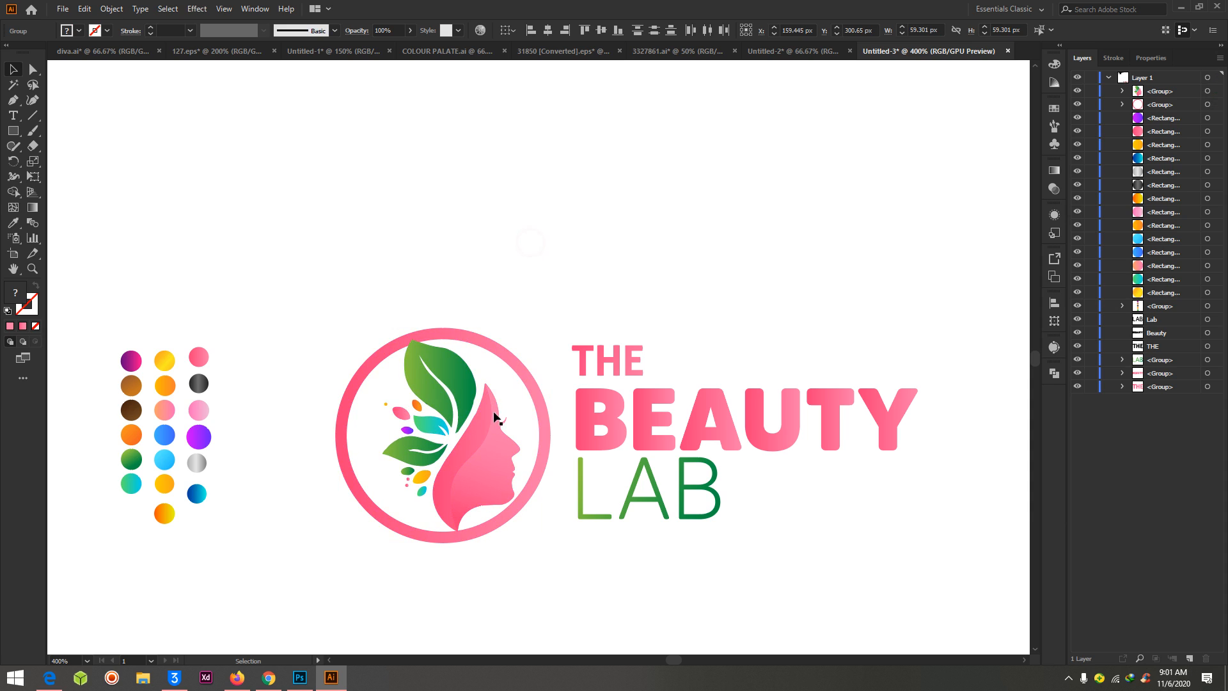
- Ungroup the face and leaf artwork inside the ring, select the front face shape on its own, and clear the selection
{"action": "left_click", "coordinate": [486, 467]}
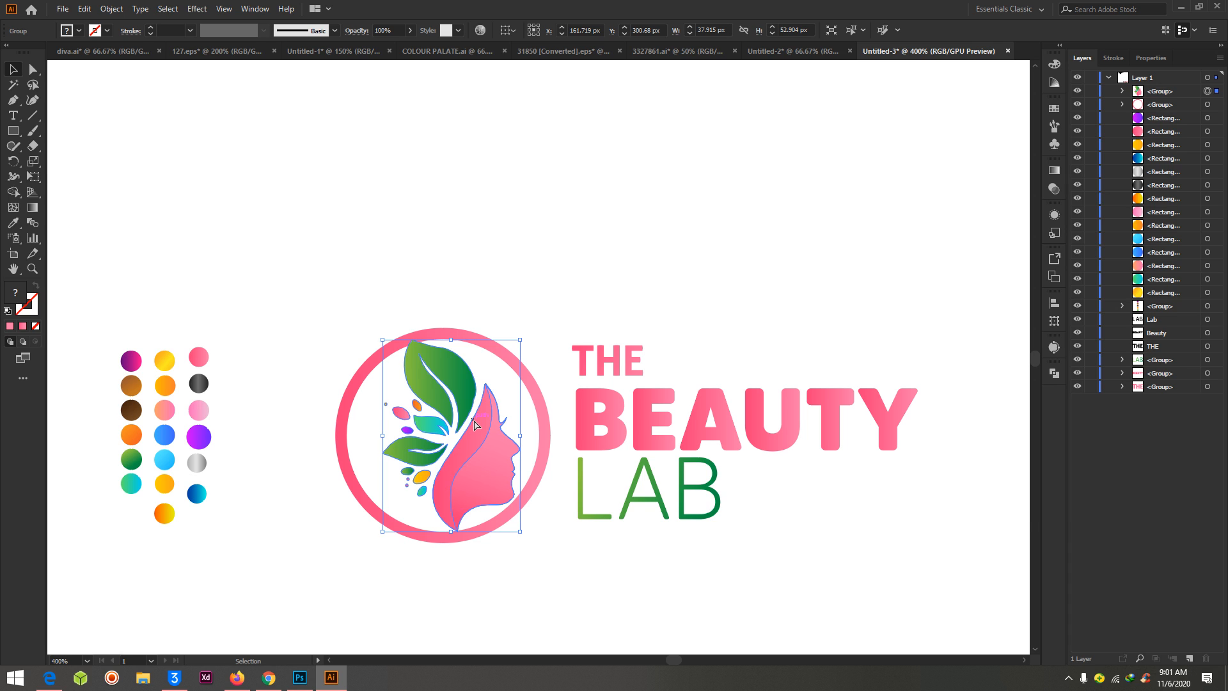
{"action": "key", "text": "ctrl+shift+g"}
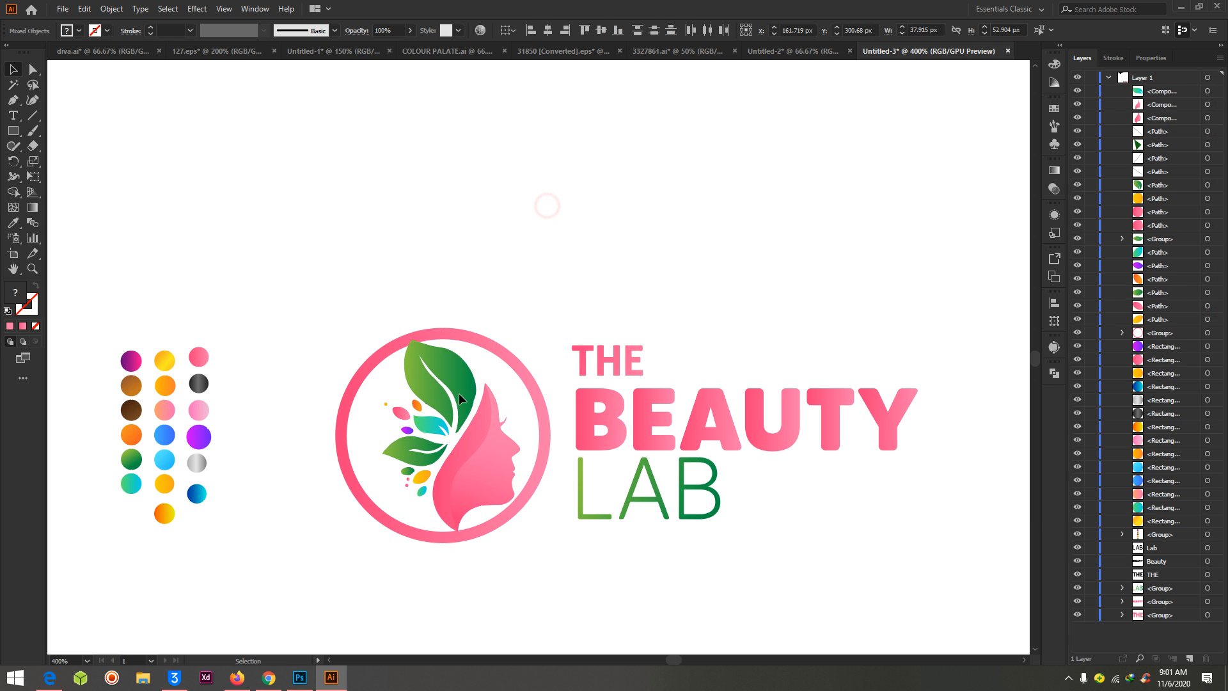
{"action": "left_click", "coordinate": [445, 368]}
{"action": "left_click", "coordinate": [506, 478]}
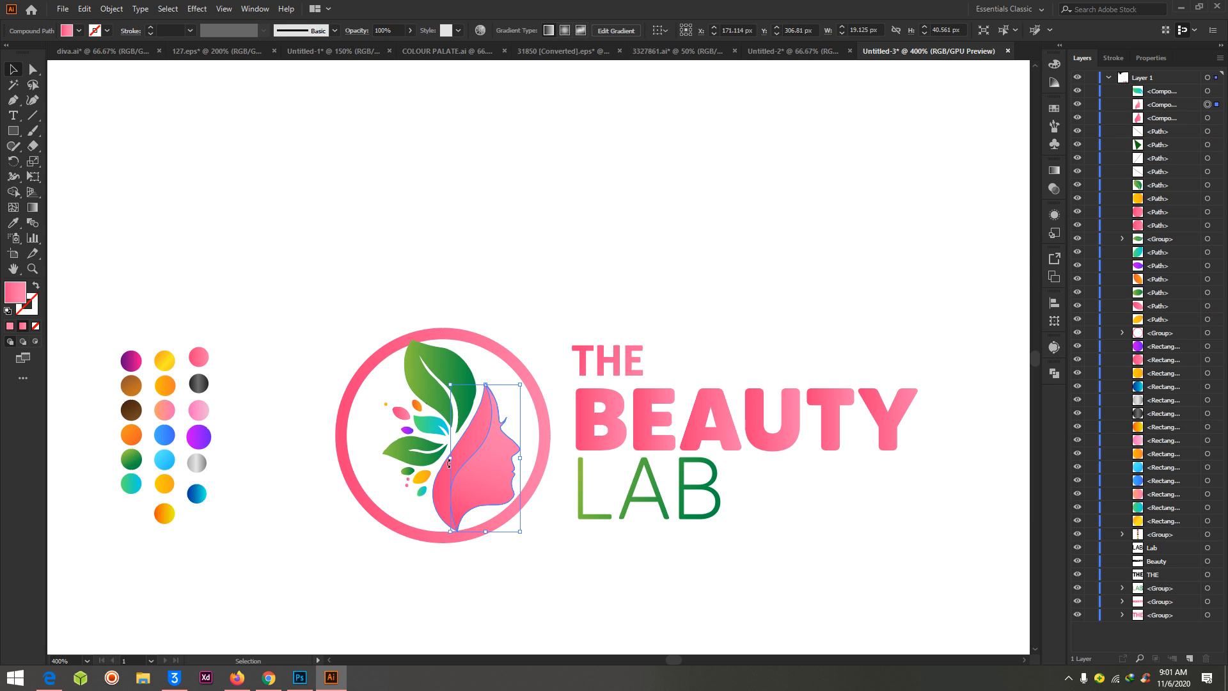
{"action": "left_click", "coordinate": [458, 267]}
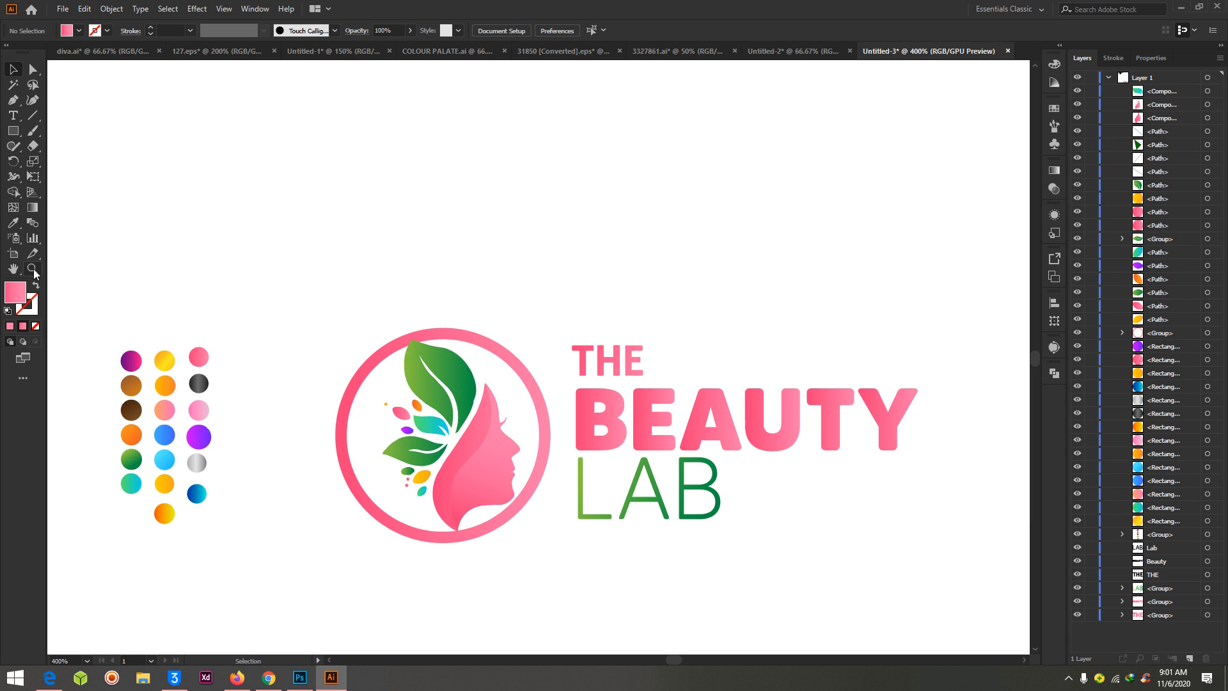
- Select the face shapes and every leaf, petal and dot inside the ring together with the Direct Selection tool
{"action": "left_click_drag", "start_coordinate": [375, 358], "coordinate": [603, 531]}
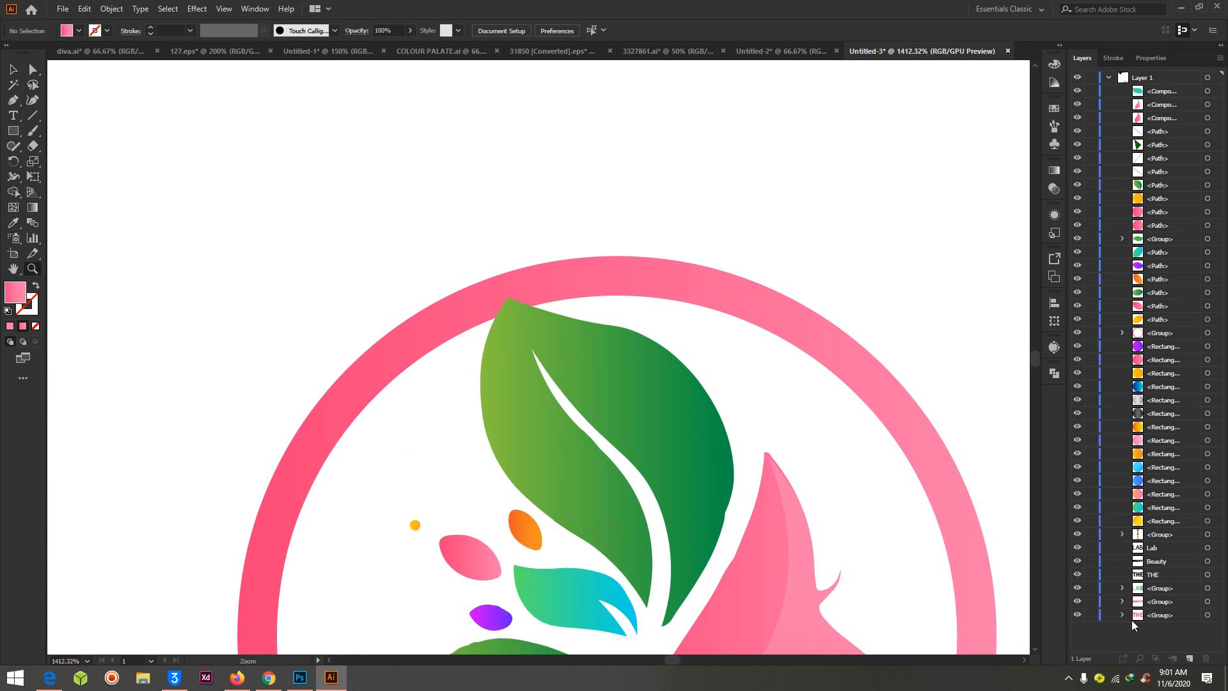
{"action": "left_click_drag", "start_coordinate": [954, 617], "coordinate": [874, 550]}
{"action": "scroll", "coordinate": [839, 484], "scroll_direction": "down", "scroll_amount": 2}
{"action": "scroll", "coordinate": [840, 483], "scroll_direction": "down", "scroll_amount": 5}
{"action": "left_click_drag", "start_coordinate": [858, 313], "coordinate": [886, 337]}
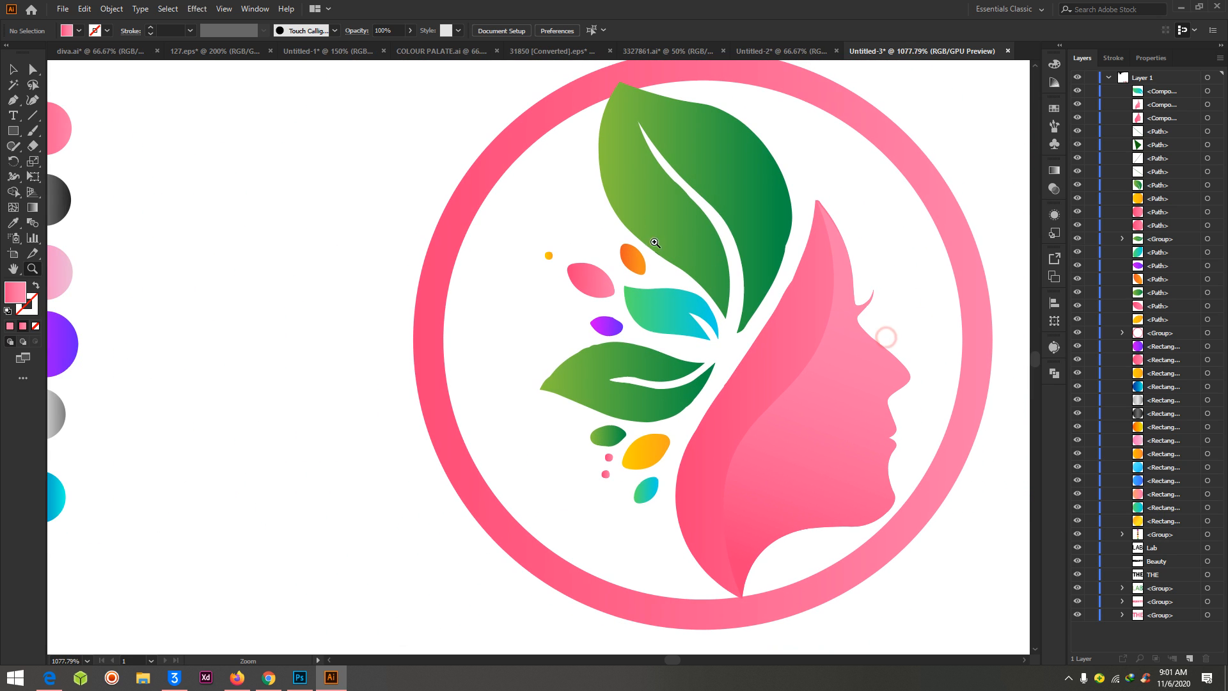
{"action": "left_click", "coordinate": [37, 68]}
{"action": "left_click", "coordinate": [688, 133]}
{"action": "left_click", "coordinate": [785, 338], "text": "shift"}
{"action": "left_click", "coordinate": [657, 313], "text": "shift"}
{"action": "left_click", "coordinate": [624, 256], "text": "shift"}
{"action": "left_click", "coordinate": [579, 276], "text": "shift"}
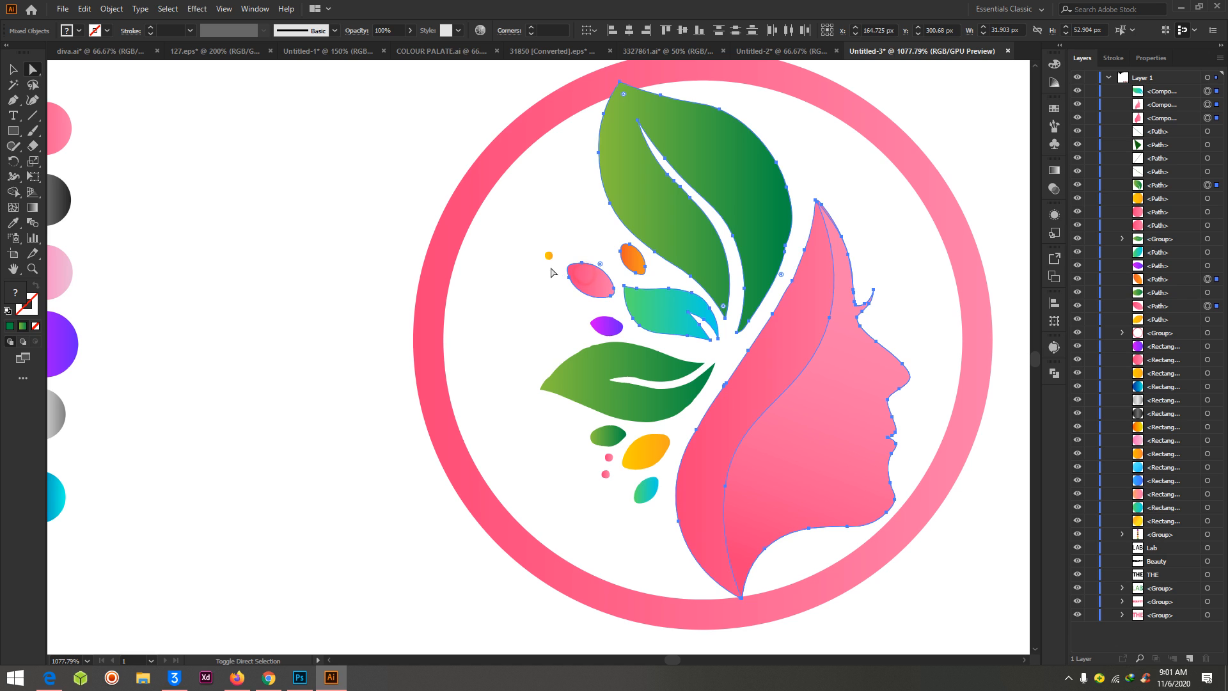
{"action": "left_click", "coordinate": [549, 255], "text": "shift"}
{"action": "left_click", "coordinate": [608, 352], "text": "shift"}
{"action": "left_click", "coordinate": [606, 326], "text": "shift"}
{"action": "left_click", "coordinate": [647, 452], "text": "shift"}
{"action": "left_click", "coordinate": [606, 436], "text": "shift"}
{"action": "left_click", "coordinate": [608, 458], "text": "shift"}
{"action": "left_click", "coordinate": [605, 474], "text": "shift"}
{"action": "left_click", "coordinate": [647, 489], "text": "shift"}
- Try moving the selected face, leaf, petal and dot pieces out of the ring to a spot above BEAUTY
{"action": "key", "text": "ctrl+minus"}
{"action": "key", "text": "ctrl+minus"}
{"action": "key", "text": "ctrl+minus"}
{"action": "key", "text": "ctrl+minus"}
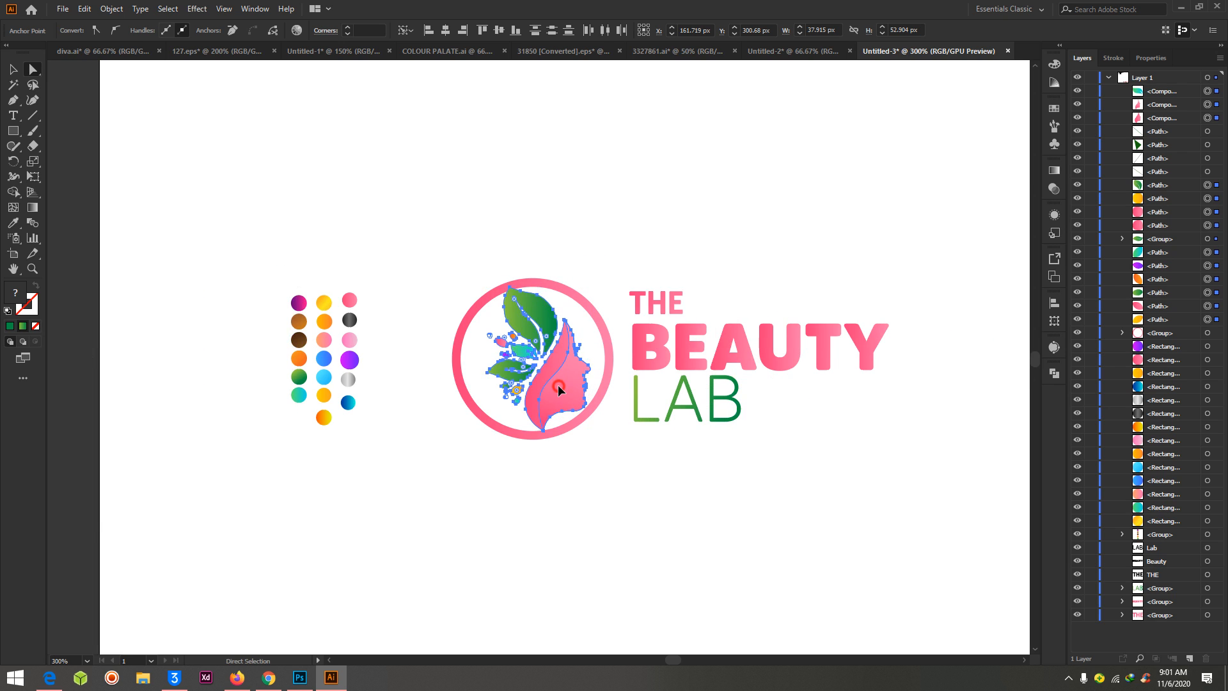
{"action": "left_click_drag", "start_coordinate": [558, 390], "coordinate": [825, 180]}
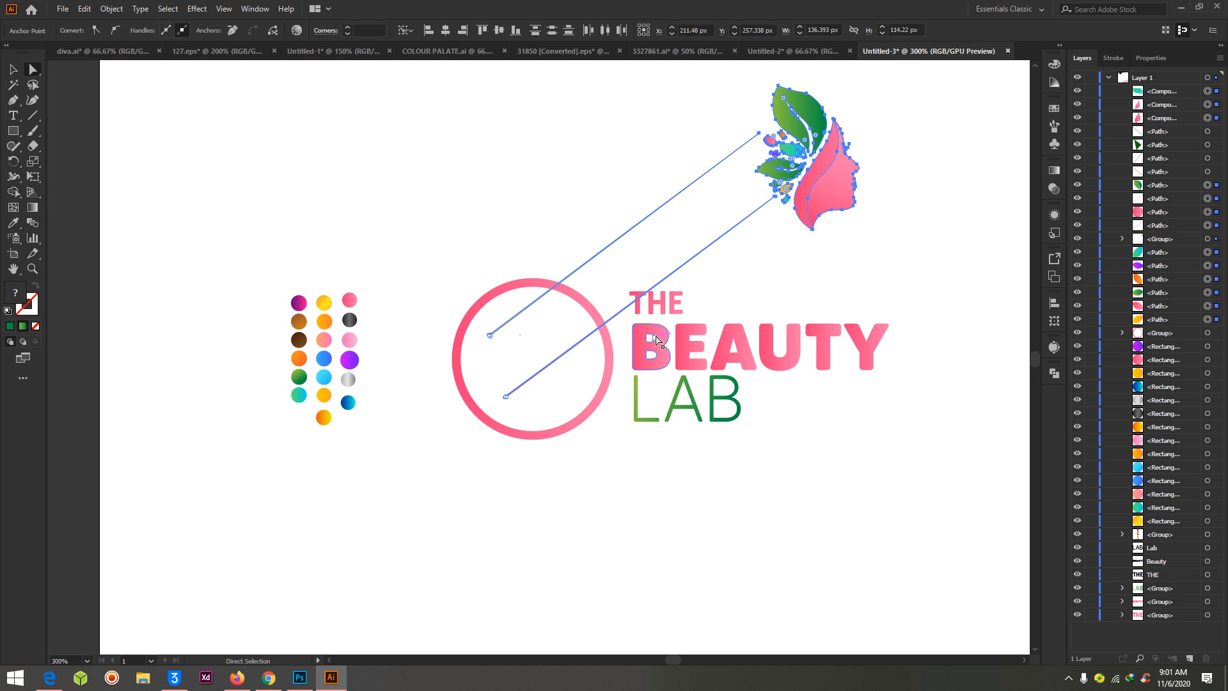
{"action": "key", "text": "ctrl+z"}
- Examine the selected lower leaf, petals and dots up close for anchor points, and clear the selection
{"action": "key", "text": "ctrl+equal"}
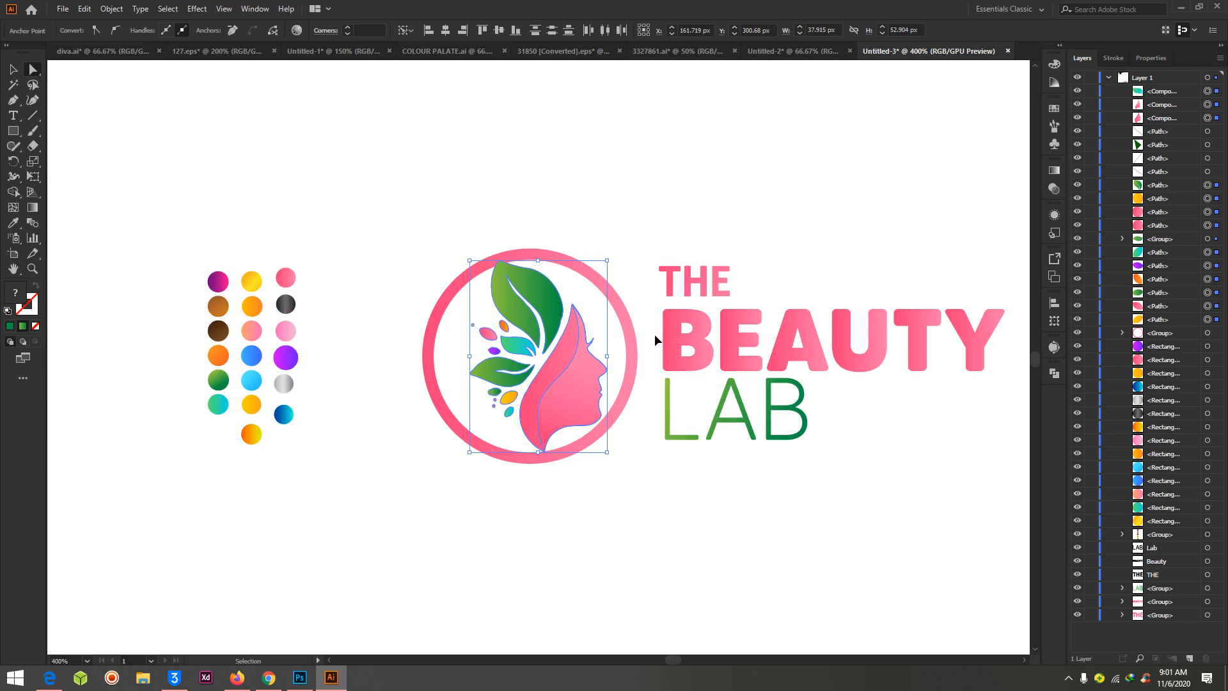
{"action": "key", "text": "ctrl+equal"}
{"action": "key", "text": "ctrl+equal"}
{"action": "key", "text": "ctrl+equal"}
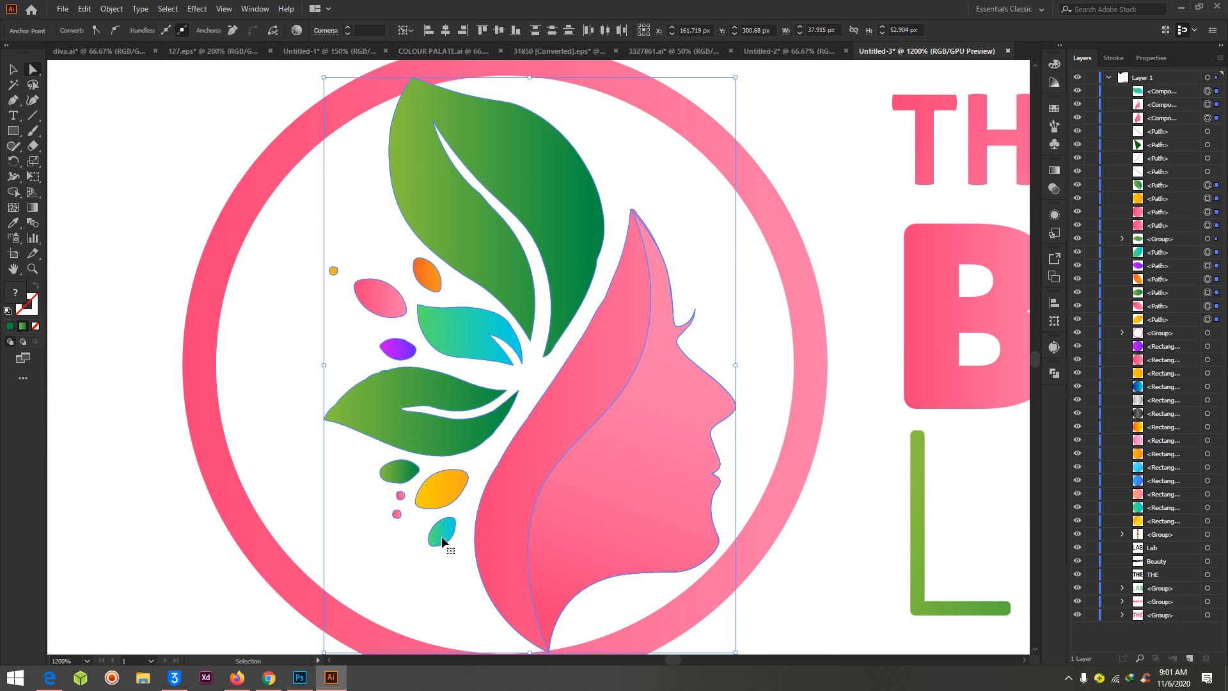
{"action": "key", "text": "ctrl+equal"}
{"action": "key", "text": "ctrl+equal"}
{"action": "scroll", "coordinate": [439, 553], "scroll_direction": "left", "scroll_amount": 7}
{"action": "scroll", "coordinate": [439, 558], "scroll_direction": "down", "scroll_amount": 10}
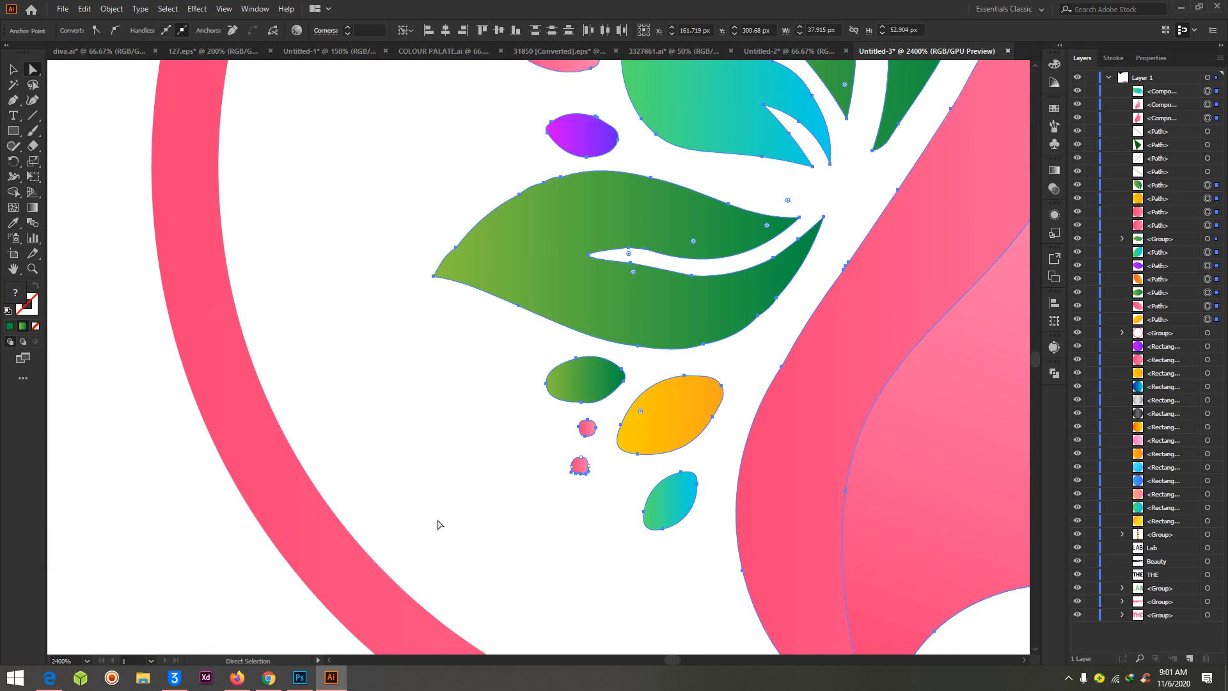
{"action": "left_click", "coordinate": [315, 205]}
- Select the yellow petal with the Selection tool and the teal petal below it with the Direct Selection tool
{"action": "left_click", "coordinate": [14, 70]}
{"action": "left_click", "coordinate": [649, 313]}
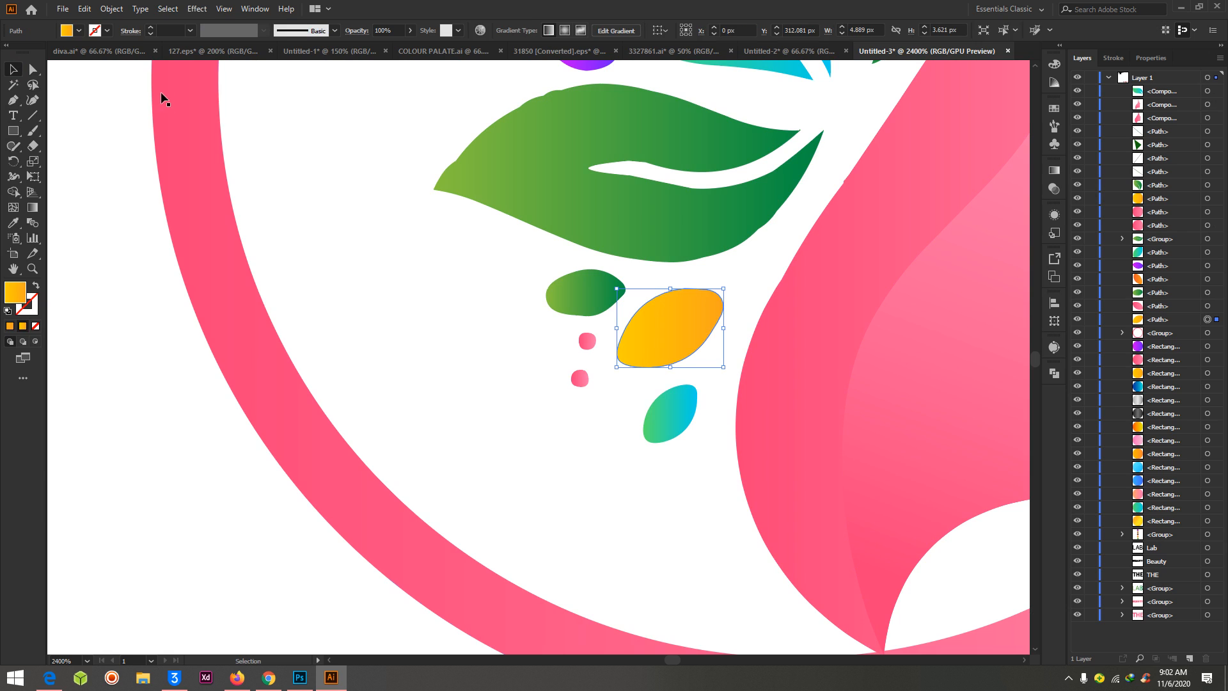
{"action": "left_click", "coordinate": [32, 69]}
{"action": "left_click", "coordinate": [662, 408]}
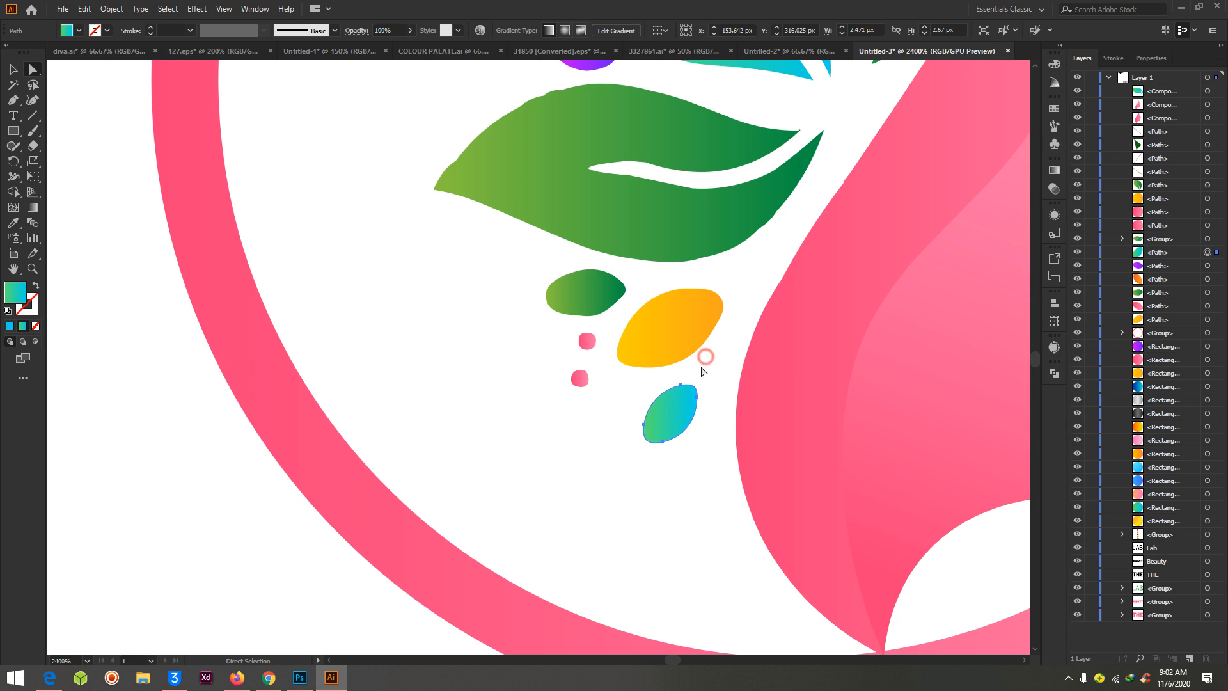
- Select the lower pink dot with the Direct Selection tool and expose the handles of its upper-right curve segment
{"action": "left_click", "coordinate": [596, 382]}
{"action": "left_click", "coordinate": [586, 371]}
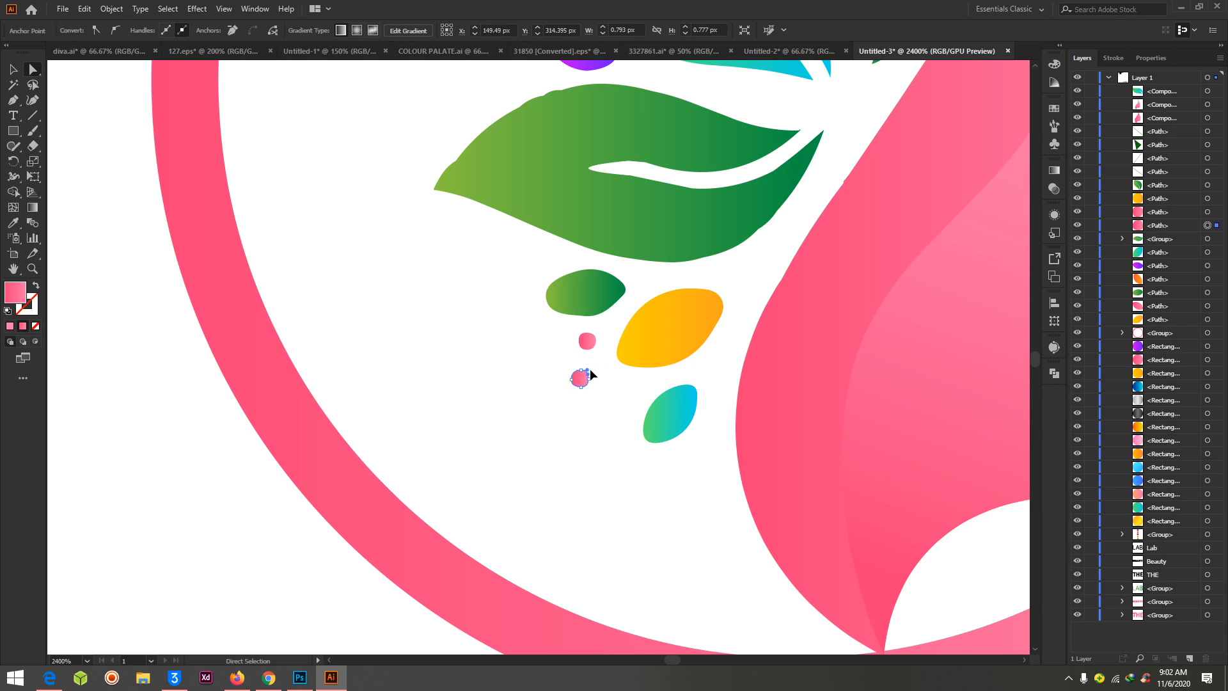
{"action": "scroll", "coordinate": [590, 374], "scroll_direction": "up", "scroll_amount": 10}
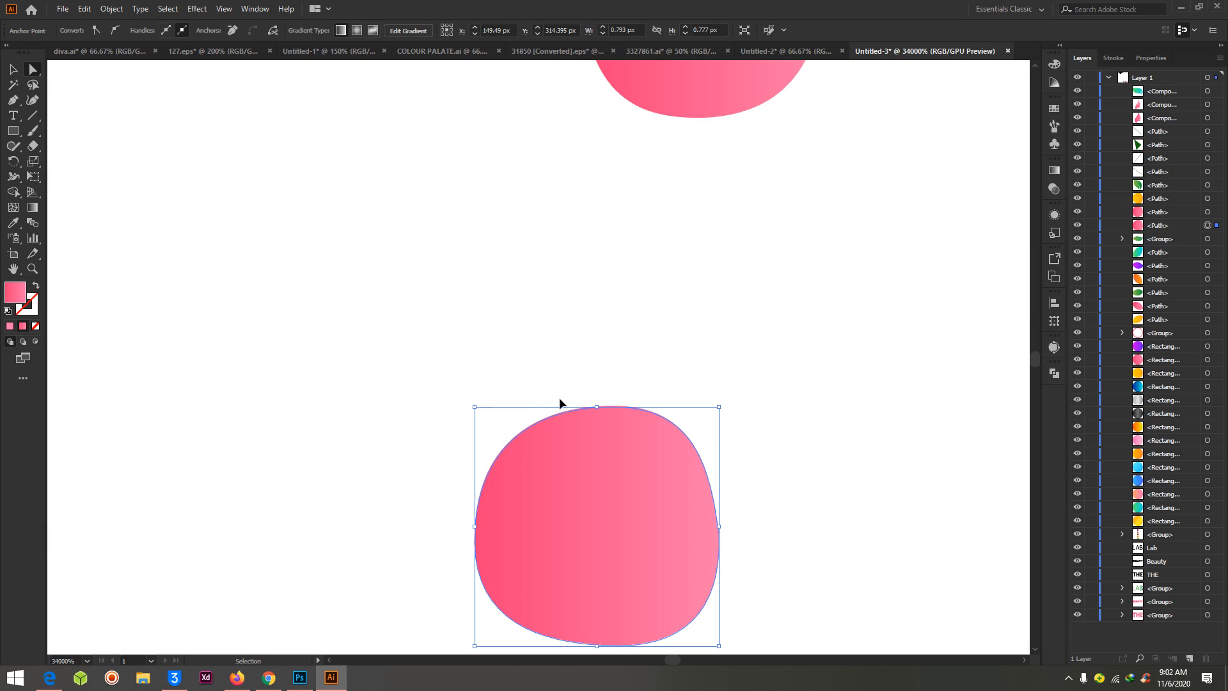
{"action": "scroll", "coordinate": [582, 395], "scroll_direction": "up", "scroll_amount": 1}
{"action": "scroll", "coordinate": [442, 350], "scroll_direction": "left", "scroll_amount": 3}
{"action": "scroll", "coordinate": [452, 354], "scroll_direction": "right", "scroll_amount": 2}
{"action": "left_click", "coordinate": [691, 249]}
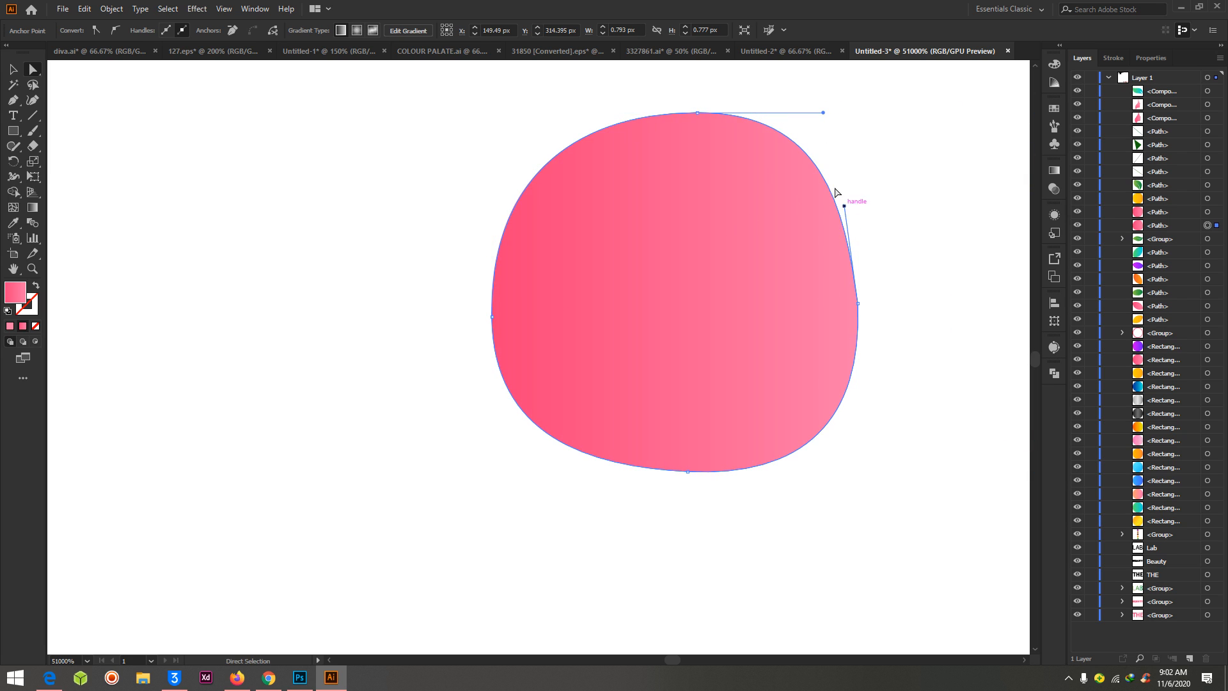
- Select all of the lower pink dot's anchor points together, clear them, and pick its upper-right curve segment again
{"action": "left_click", "coordinate": [921, 323]}
{"action": "left_click_drag", "start_coordinate": [451, 85], "coordinate": [899, 509]}
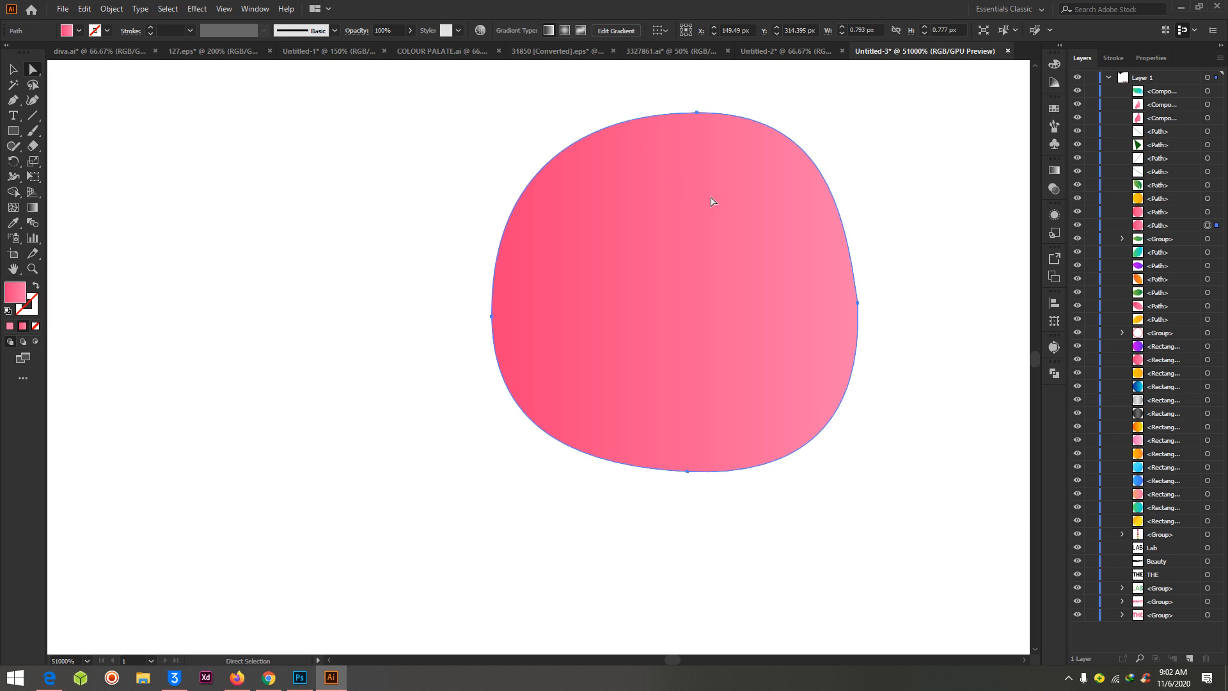
{"action": "left_click", "coordinate": [885, 131]}
{"action": "left_click", "coordinate": [827, 184]}
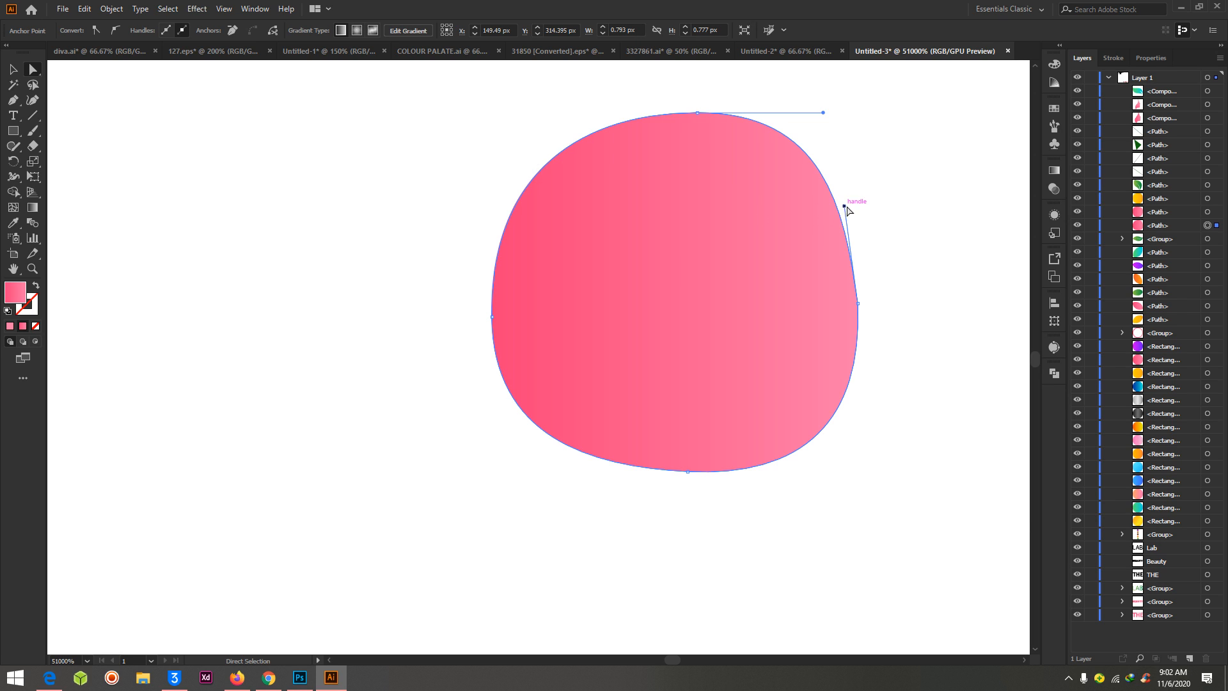
- Try reshaping the lower pink dot by pulling the right anchor point's upper handle outward, and undo the change
{"action": "left_click_drag", "start_coordinate": [845, 207], "coordinate": [844, 142]}
{"action": "left_click", "coordinate": [845, 154]}
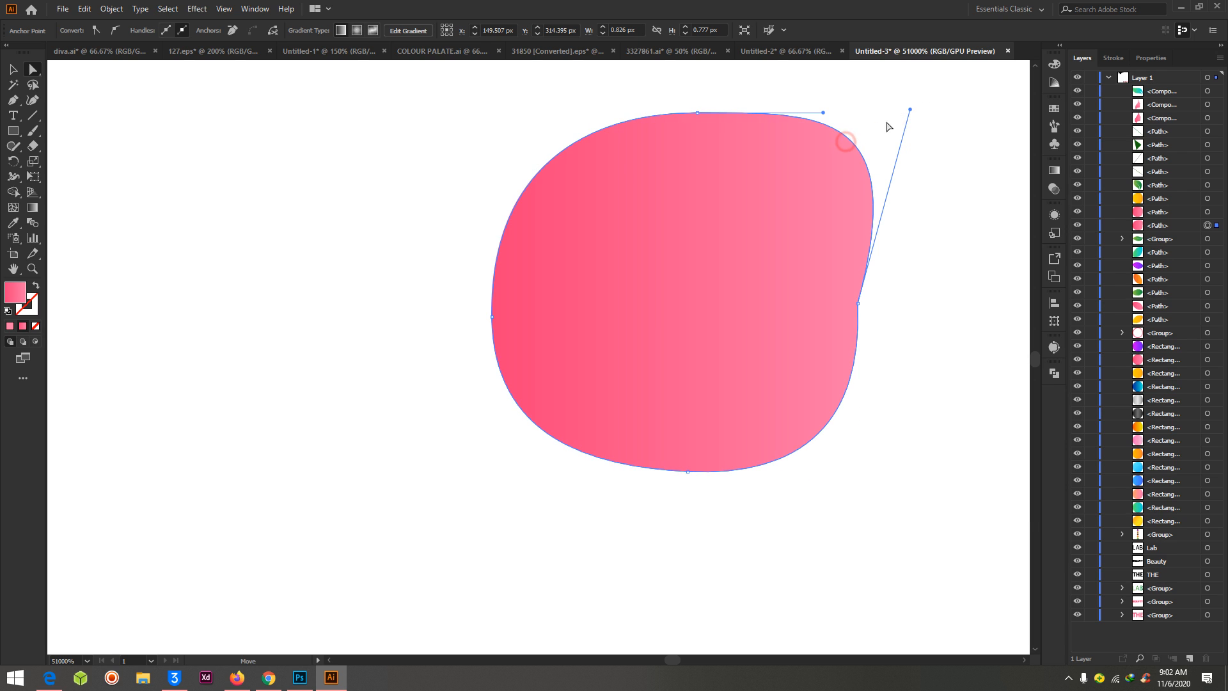
{"action": "left_click_drag", "start_coordinate": [857, 304], "coordinate": [877, 307]}
{"action": "key", "text": "ctrl+z"}
{"action": "key", "text": "ctrl+z"}
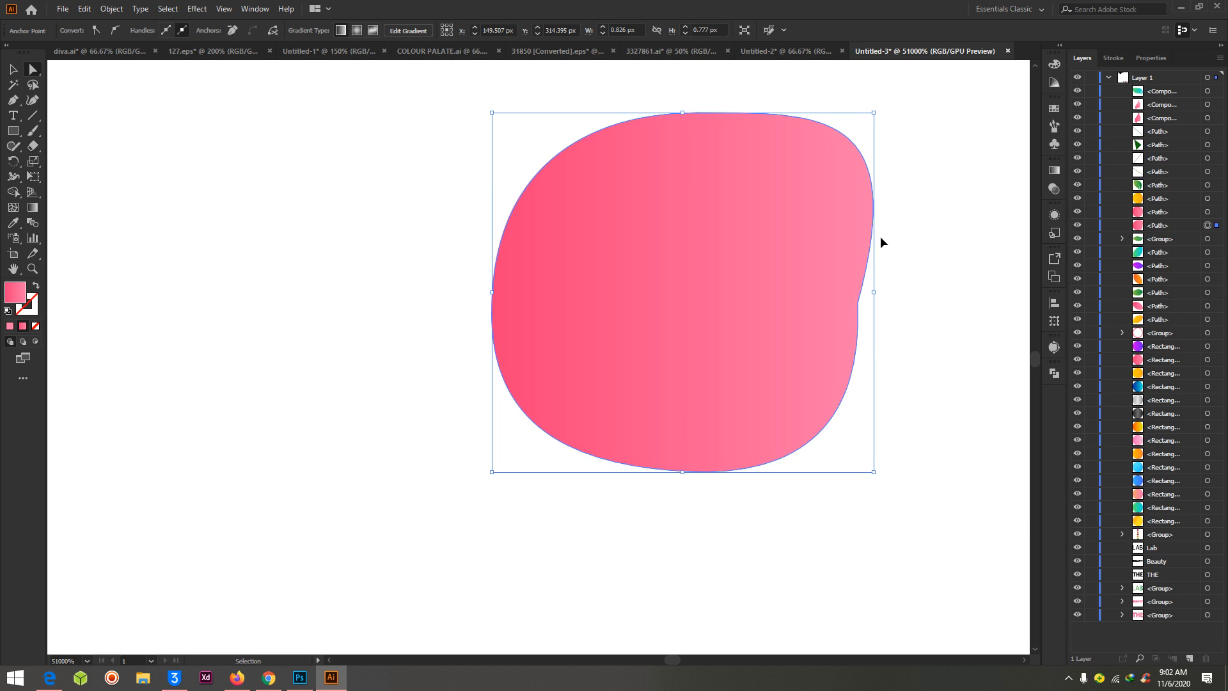
{"action": "key", "text": "ctrl+z"}
- Select the lower pink dot with the Direct Selection tool, clear it, and reselect it with the Selection tool
{"action": "mouse_move", "coordinate": [631, 291]}
{"action": "left_mouse_down"}
{"action": "mouse_move", "coordinate": [422, 282]}
{"action": "mouse_move", "coordinate": [351, 313]}
{"action": "mouse_move", "coordinate": [309, 301]}
{"action": "mouse_move", "coordinate": [620, 309]}
{"action": "left_mouse_up"}
{"action": "left_click", "coordinate": [835, 201]}
{"action": "left_click", "coordinate": [757, 238]}
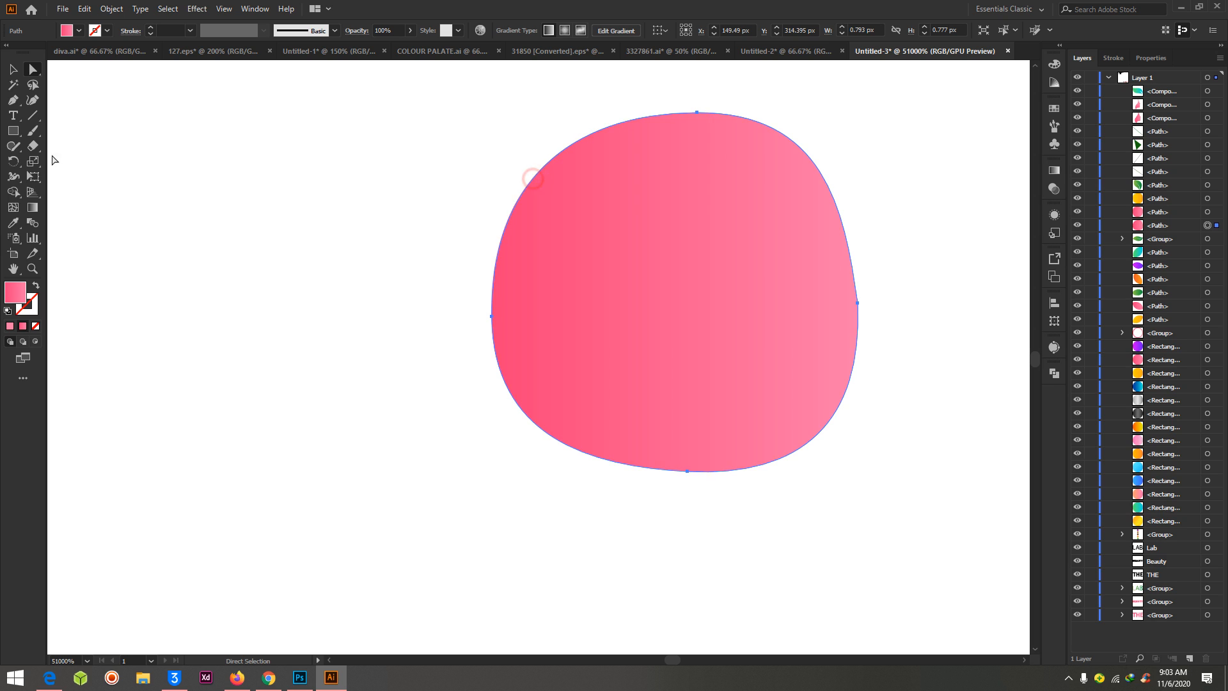
{"action": "left_click", "coordinate": [13, 69]}
{"action": "left_click", "coordinate": [186, 251]}
{"action": "left_click", "coordinate": [634, 238]}
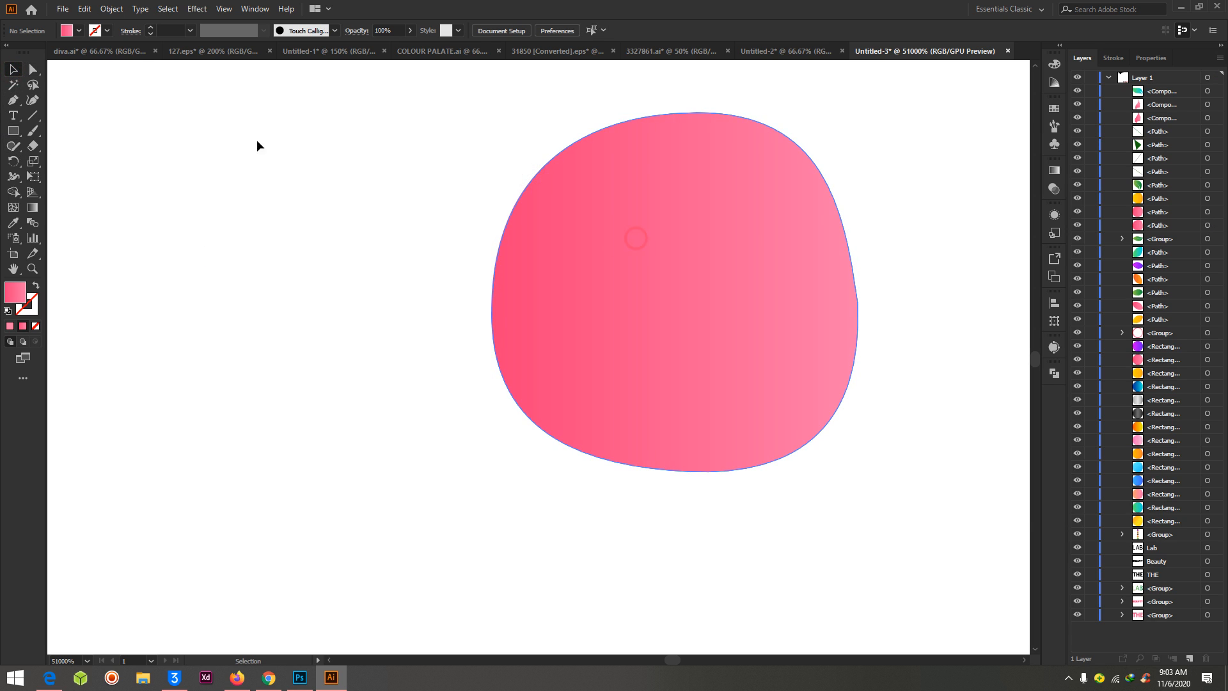
- Return to the Direct Selection tool, clear the dot's selection, and bring the whole ring emblem back into view
{"action": "key", "text": "ctrl+minus"}
{"action": "key", "text": "ctrl+minus"}
{"action": "key", "text": "ctrl+minus"}
{"action": "key", "text": "ctrl+minus"}
{"action": "key", "text": "ctrl+minus"}
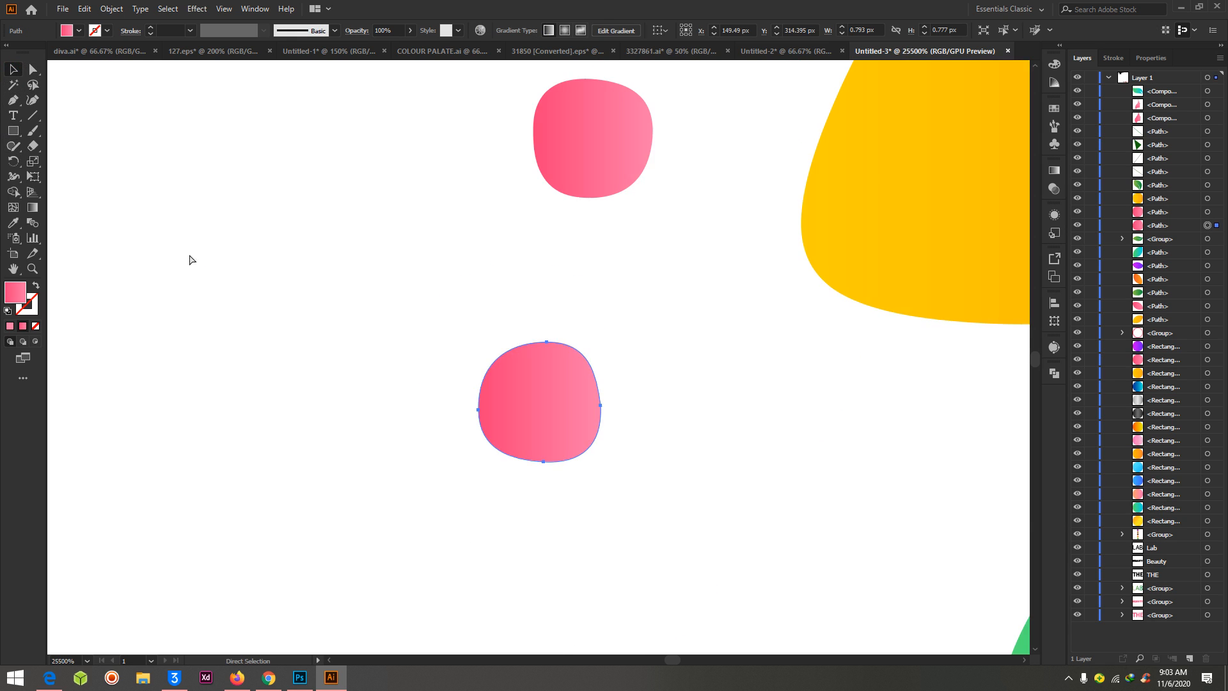
{"action": "left_click", "coordinate": [32, 69]}
{"action": "left_click", "coordinate": [655, 361]}
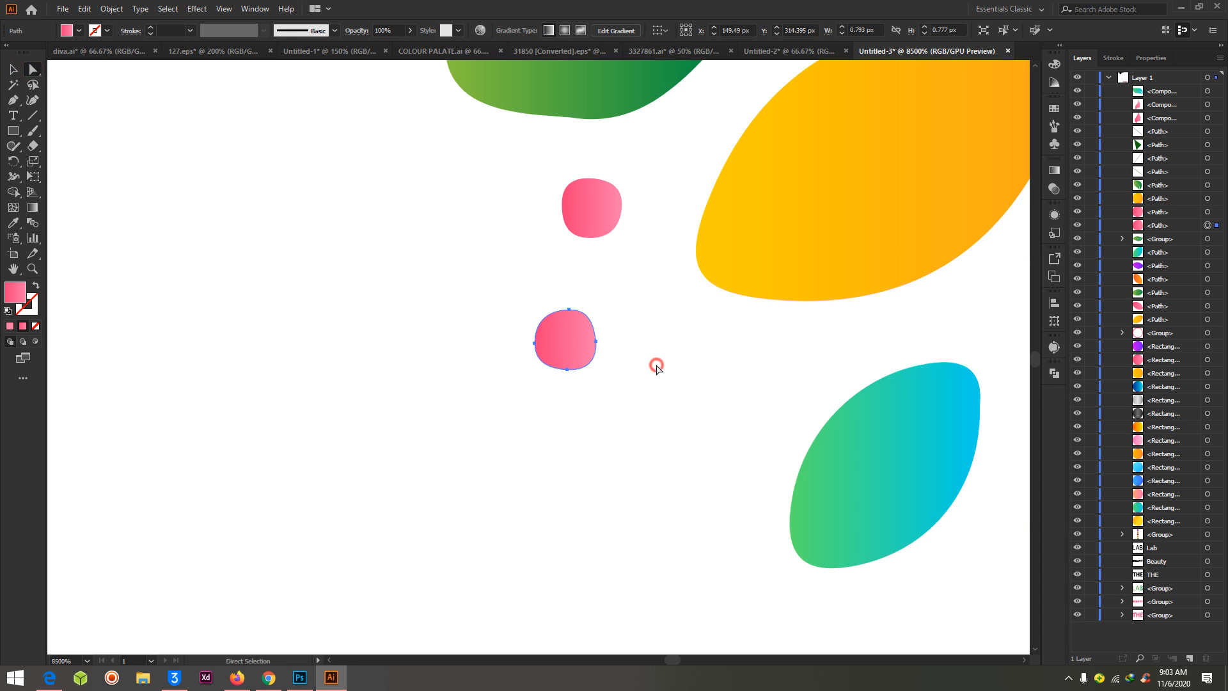
{"action": "left_click", "coordinate": [610, 294]}
{"action": "key", "text": "ctrl+minus"}
{"action": "key", "text": "ctrl+minus"}
{"action": "key", "text": "ctrl+minus"}
{"action": "key", "text": "ctrl+minus"}
{"action": "key", "text": "ctrl+minus"}
{"action": "key", "text": "ctrl+minus"}
{"action": "key", "text": "ctrl+minus"}
{"action": "key", "text": "ctrl+minus"}
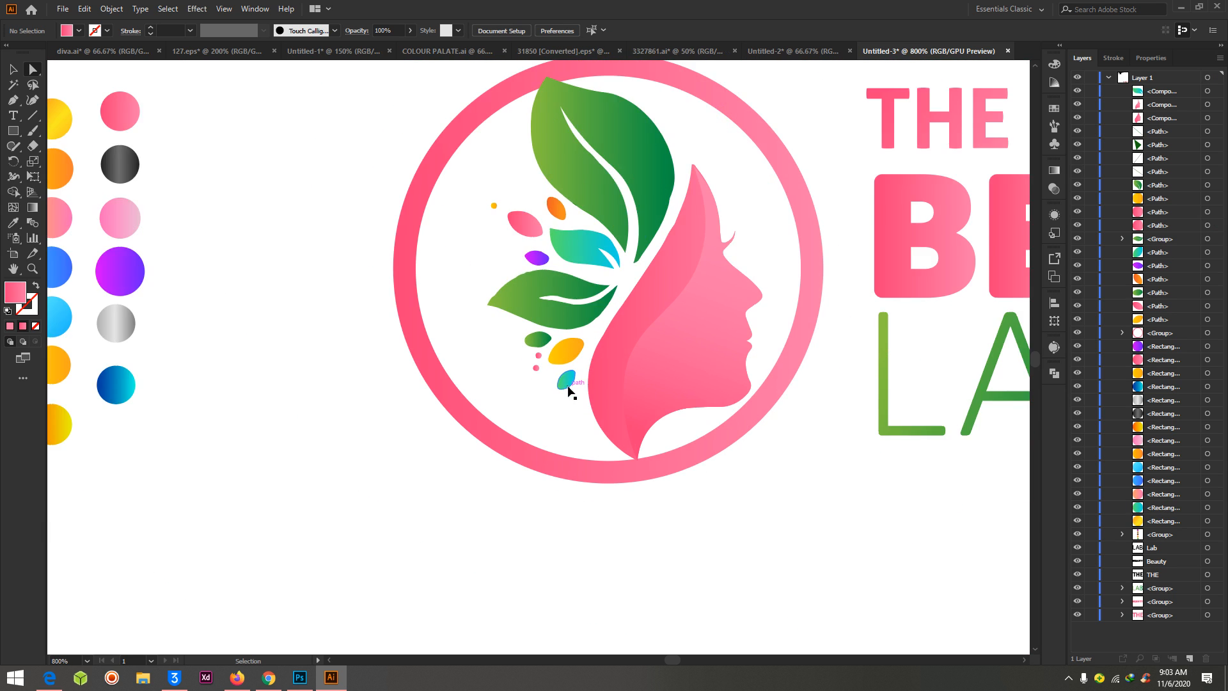
- Try pulling the lower pink dot out beyond the ring's lower-left edge with the Direct Selection tool, and undo it
{"action": "left_click", "coordinate": [540, 371]}
{"action": "left_click_drag", "start_coordinate": [541, 377], "coordinate": [374, 459]}
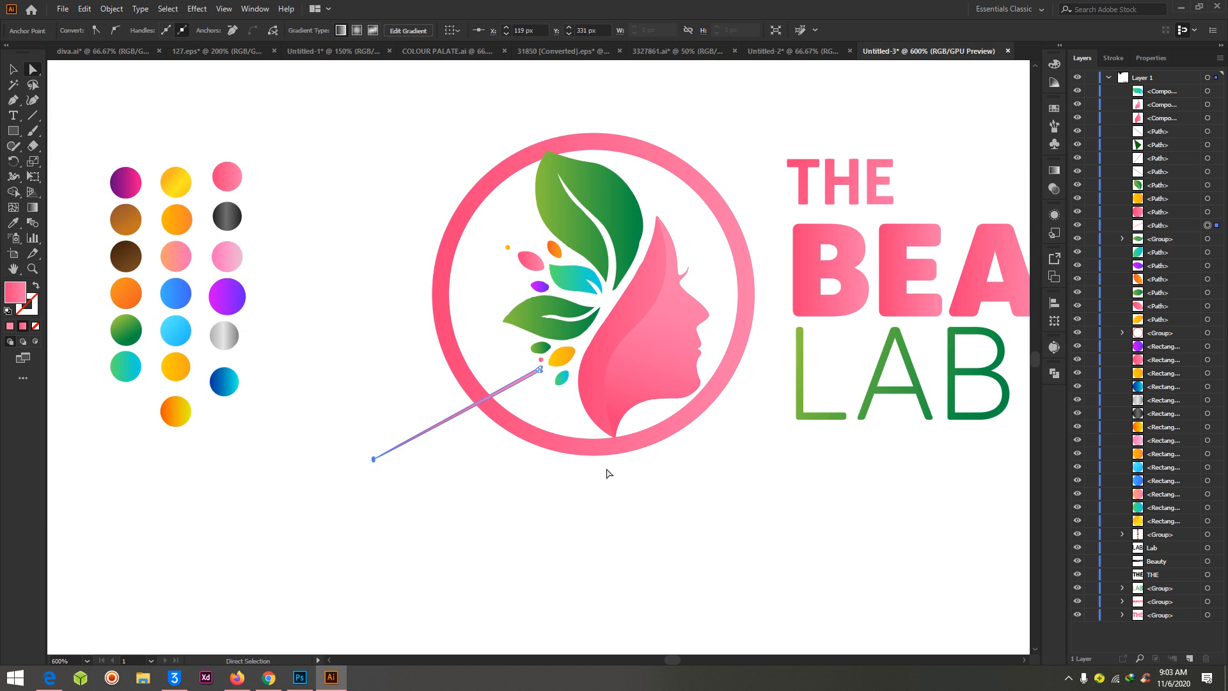
{"action": "key", "text": "ctrl+z"}
- Try moving the whole lower pink dot outside the ring's lower-left edge with the Selection tool, and undo the move
{"action": "left_click", "coordinate": [519, 399]}
{"action": "left_click", "coordinate": [539, 370]}
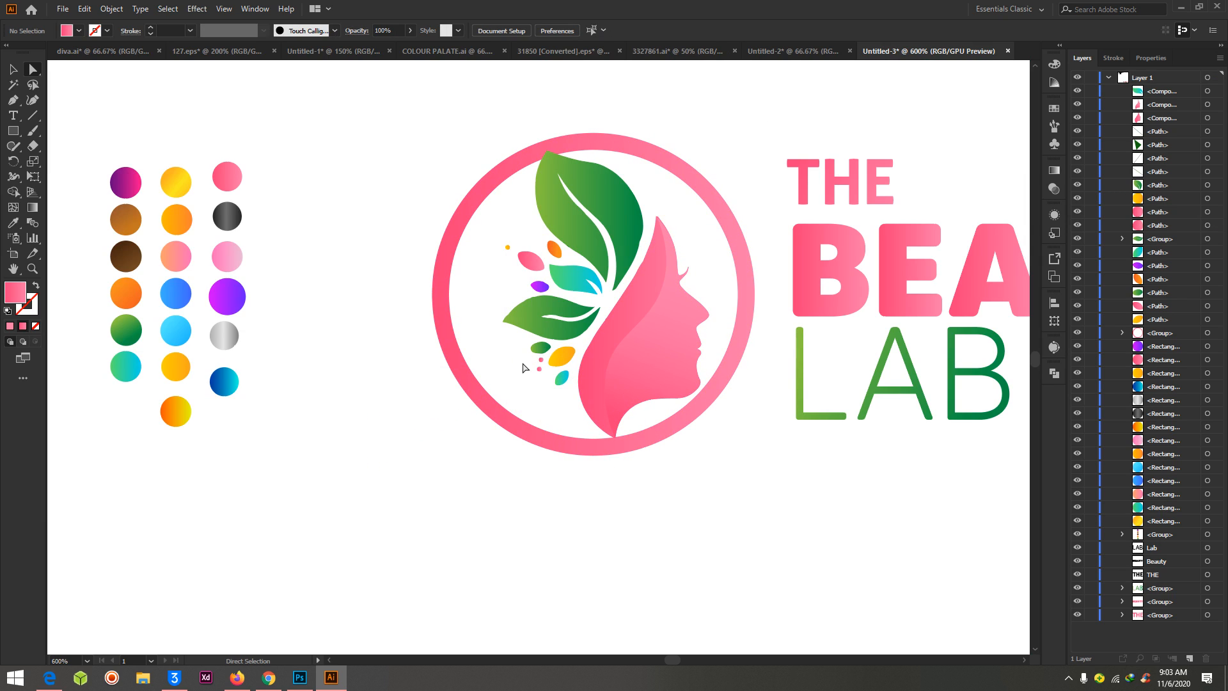
{"action": "key", "text": "v"}
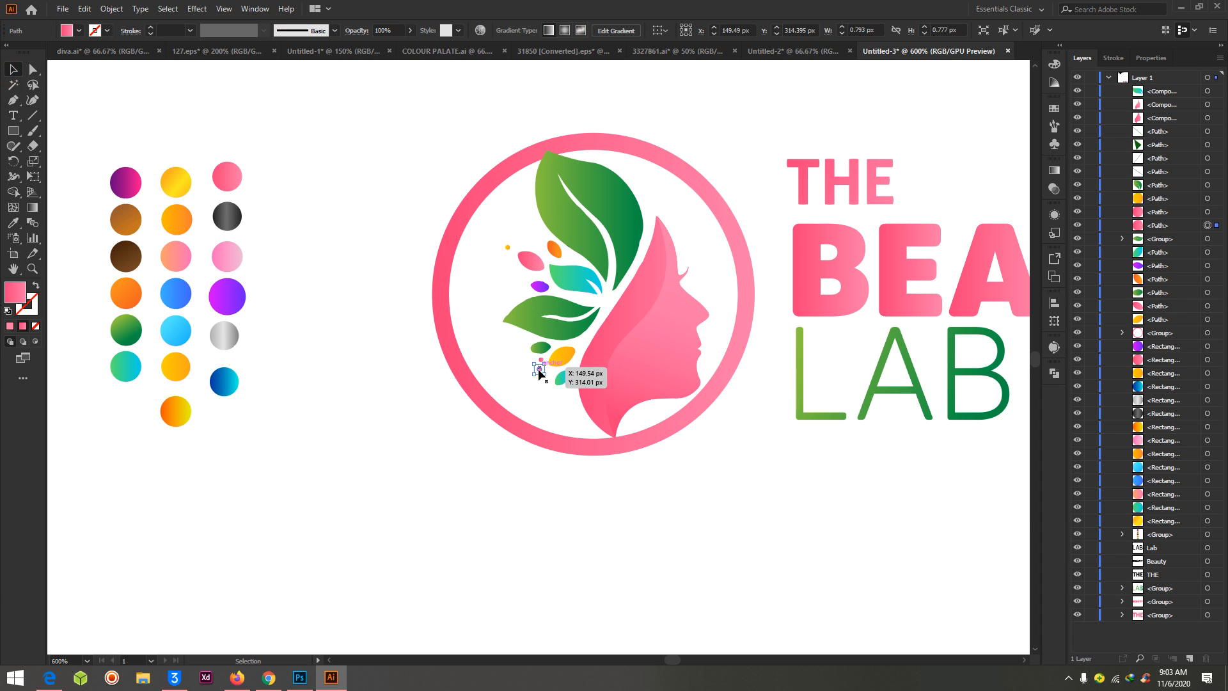
{"action": "key", "text": "a"}
{"action": "scroll", "coordinate": [537, 380], "scroll_direction": "up", "scroll_amount": 4}
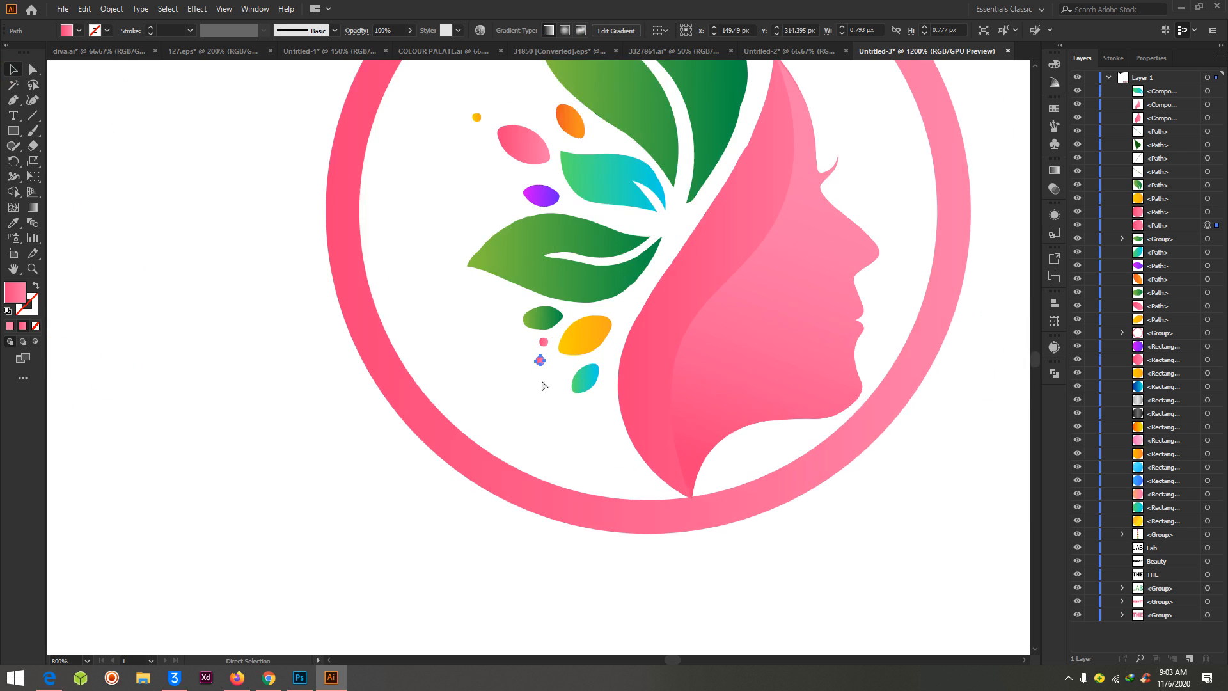
{"action": "key", "text": "v"}
{"action": "left_click_drag", "start_coordinate": [533, 357], "coordinate": [229, 459]}
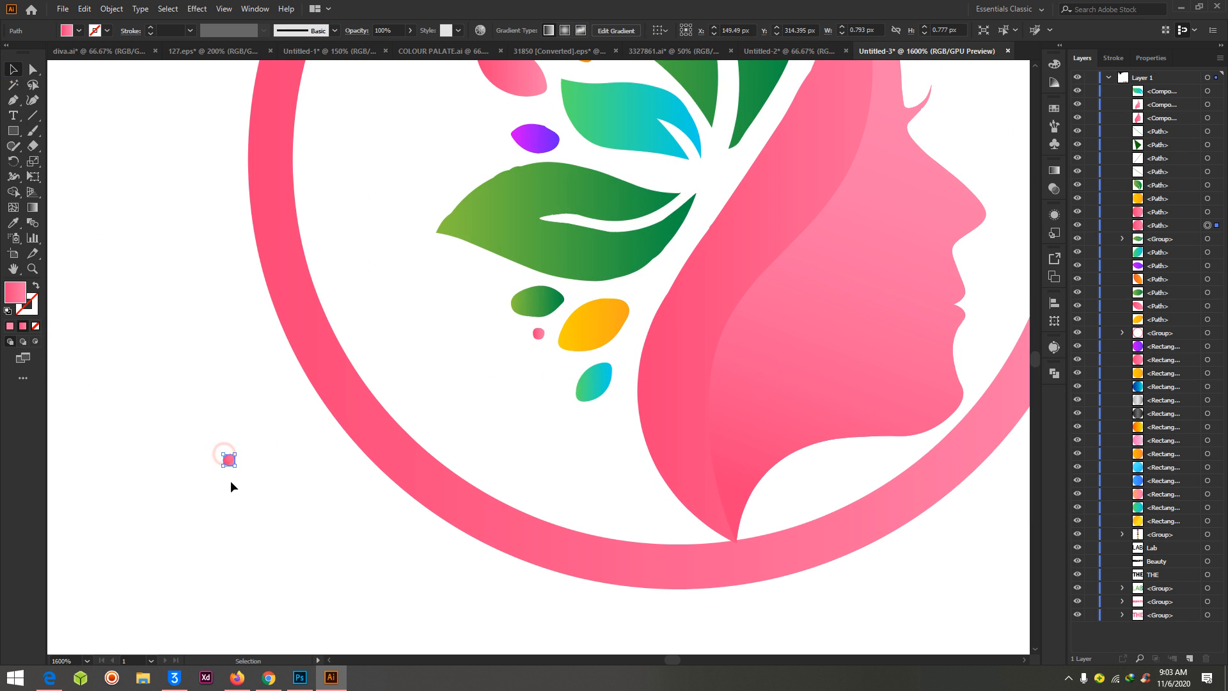
{"action": "key", "text": "ctrl+z"}
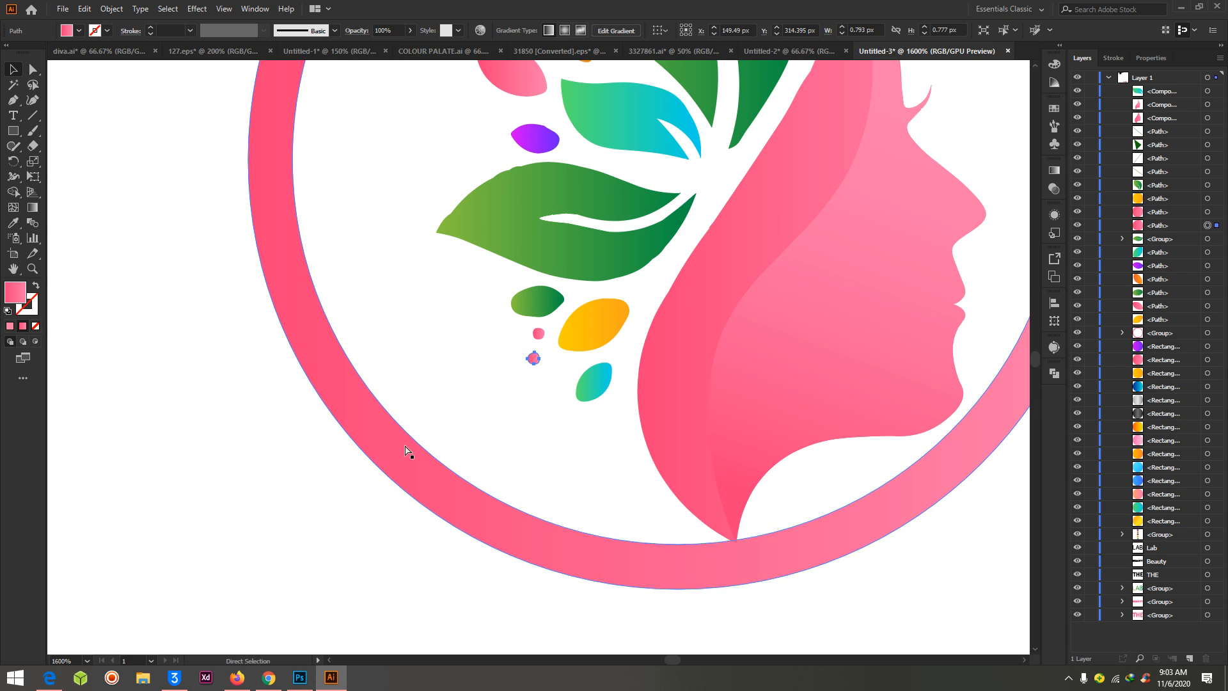
- Select the whole BEAUTY word with the Selection tool
{"action": "key", "text": "ctrl+minus"}
{"action": "key", "text": "ctrl+minus"}
{"action": "key", "text": "ctrl+minus"}
{"action": "key", "text": "ctrl+minus"}
{"action": "key", "text": "ctrl+minus"}
{"action": "key", "text": "v"}
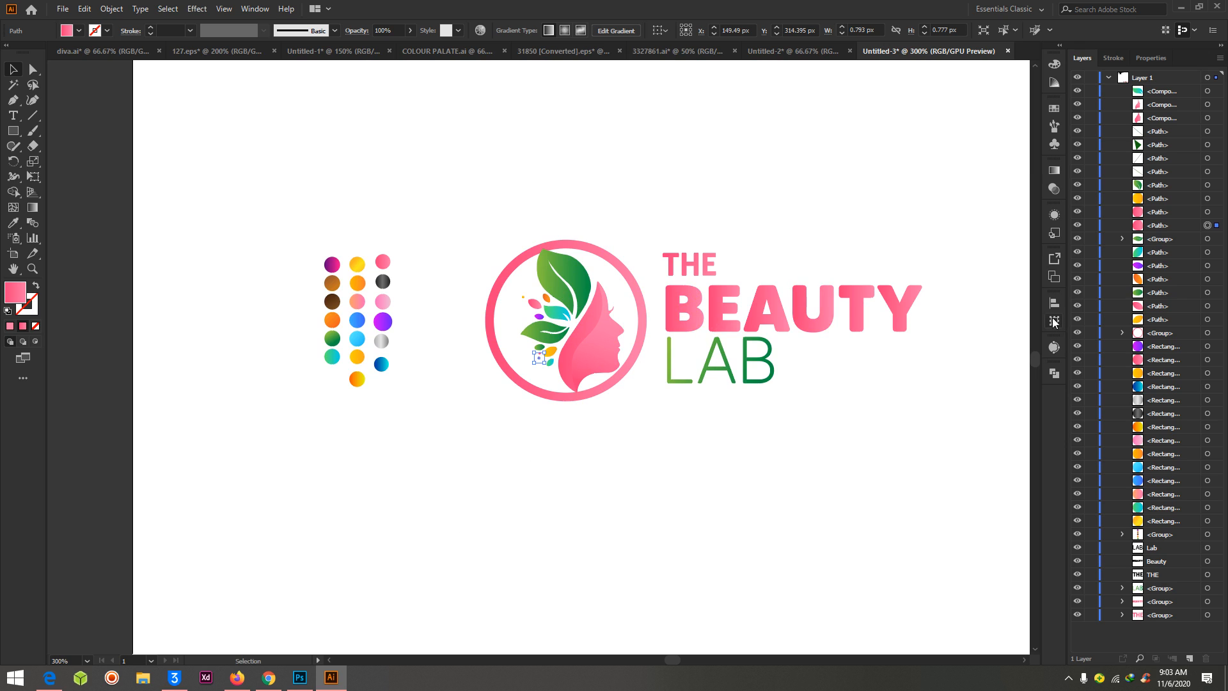
{"action": "left_click_drag", "start_coordinate": [661, 280], "coordinate": [980, 337]}
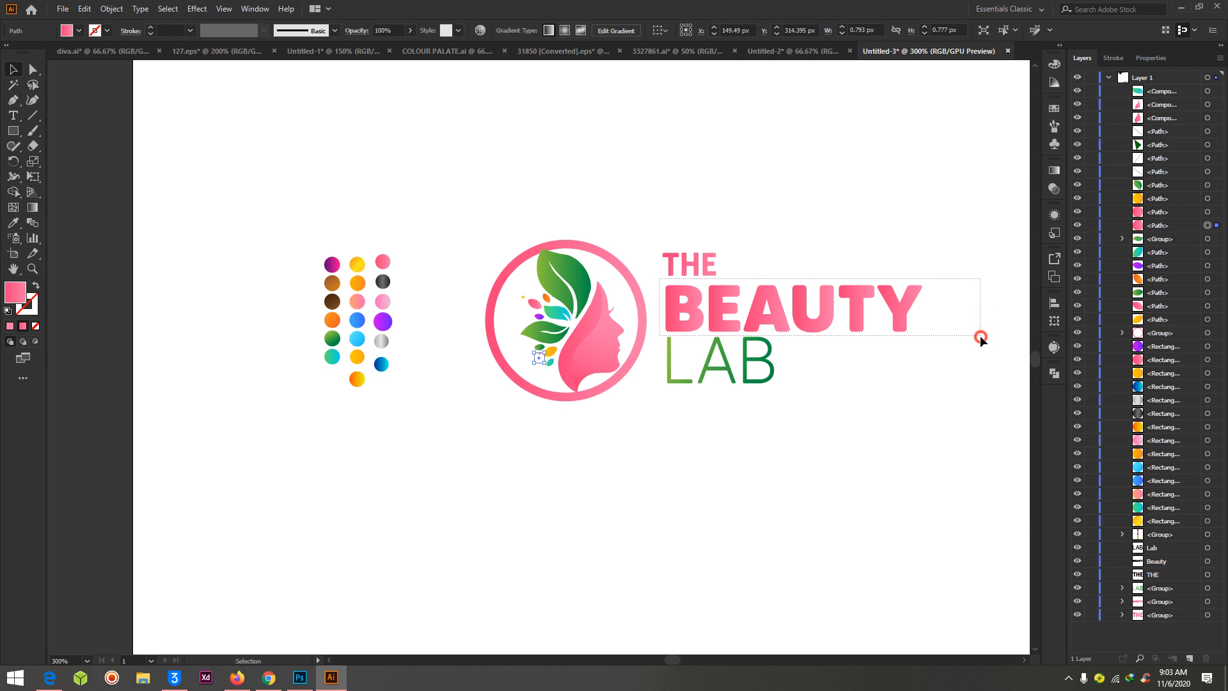
{"action": "left_click_drag", "start_coordinate": [979, 332], "coordinate": [980, 334]}
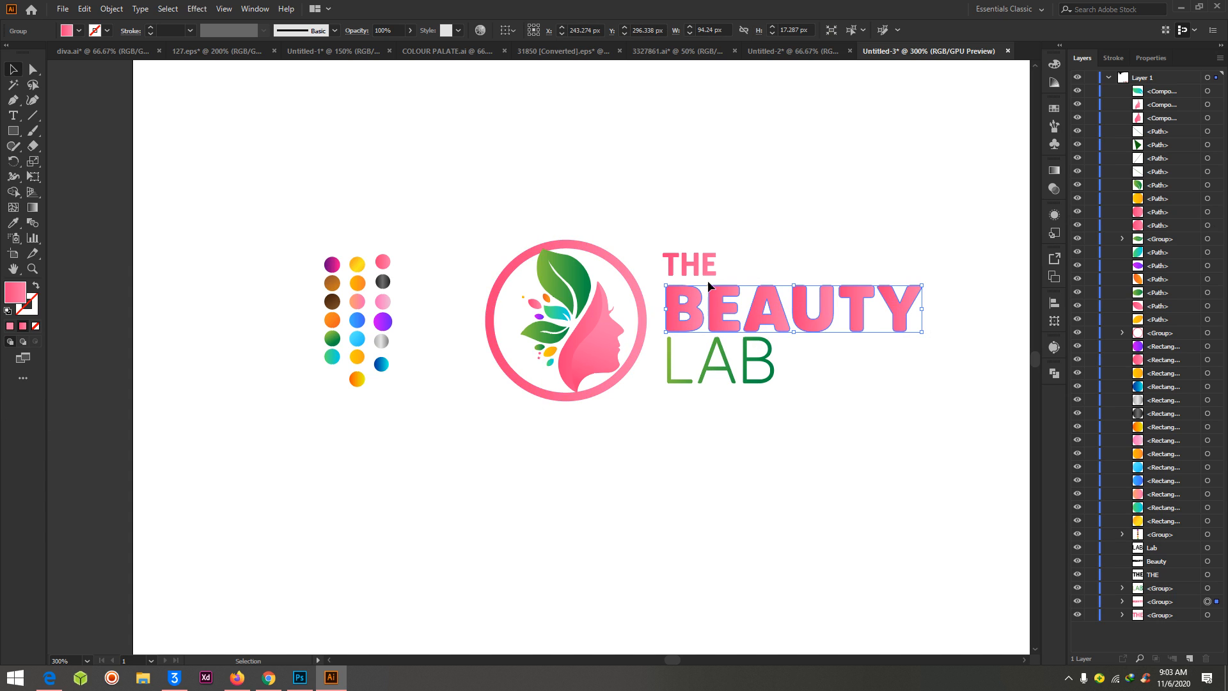
- Recolor BEAUTY with the Eyedropper, sampling the blue and yellow sample circles and finally the large purple one
{"action": "left_click", "coordinate": [14, 223]}
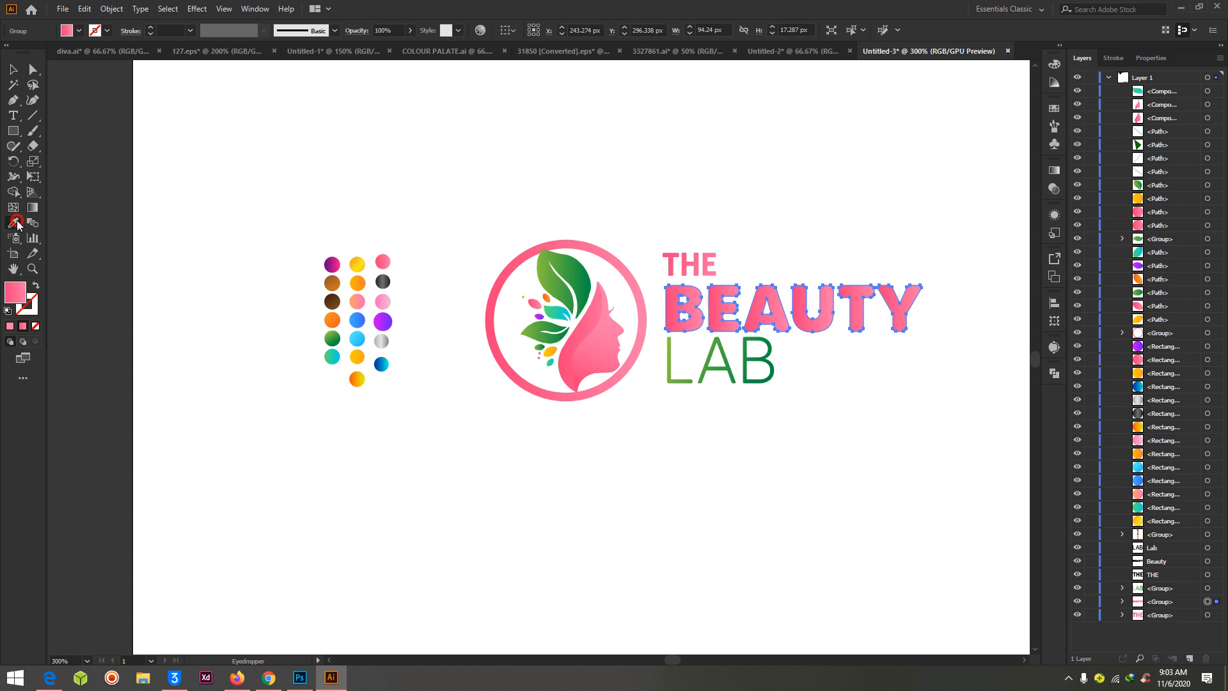
{"action": "left_click", "coordinate": [357, 320]}
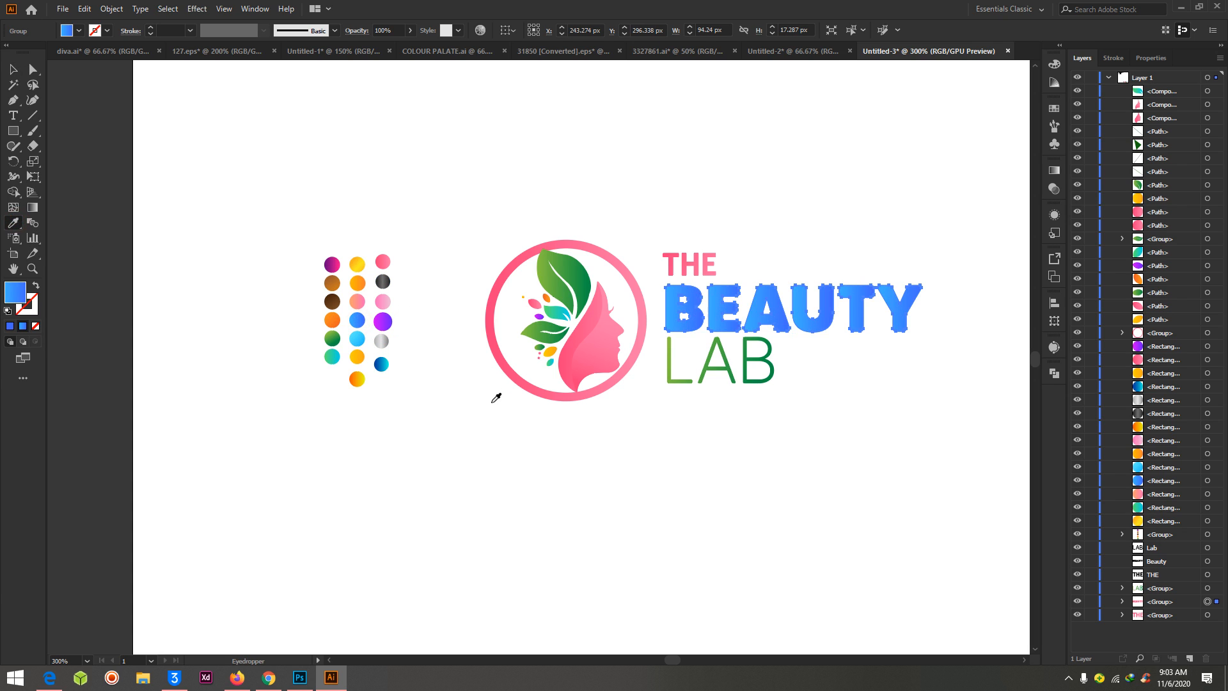
{"action": "left_click", "coordinate": [356, 264]}
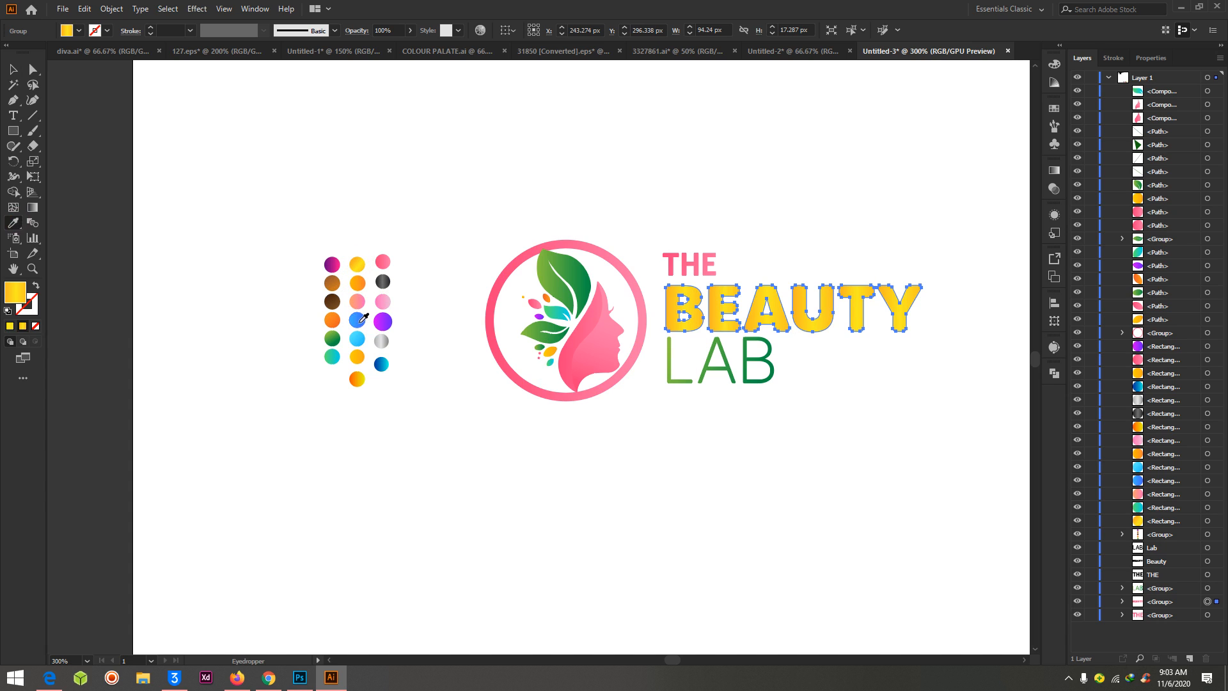
{"action": "left_click", "coordinate": [381, 321]}
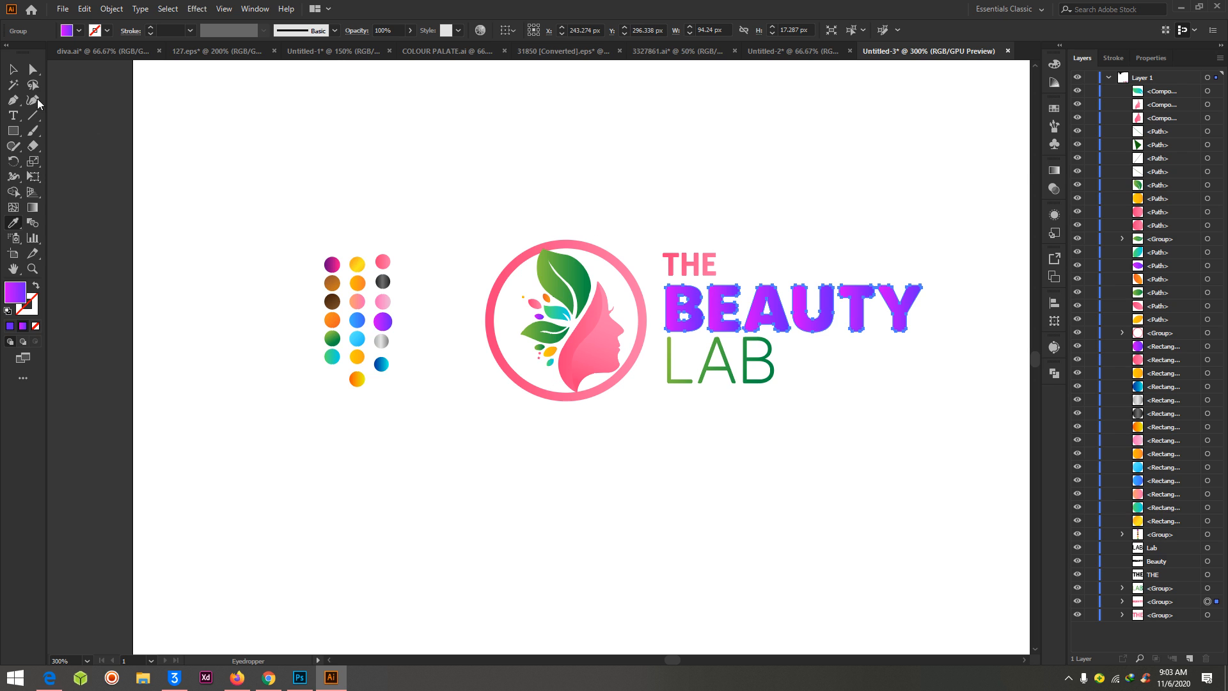
- Select only the letter U of BEAUTY with the Direct Selection tool and run its gradient diagonally from upper left to lower right
{"action": "left_click", "coordinate": [35, 69]}
{"action": "key", "text": "ctrl+equal"}
{"action": "key", "text": "ctrl+equal"}
{"action": "key", "text": "ctrl+equal"}
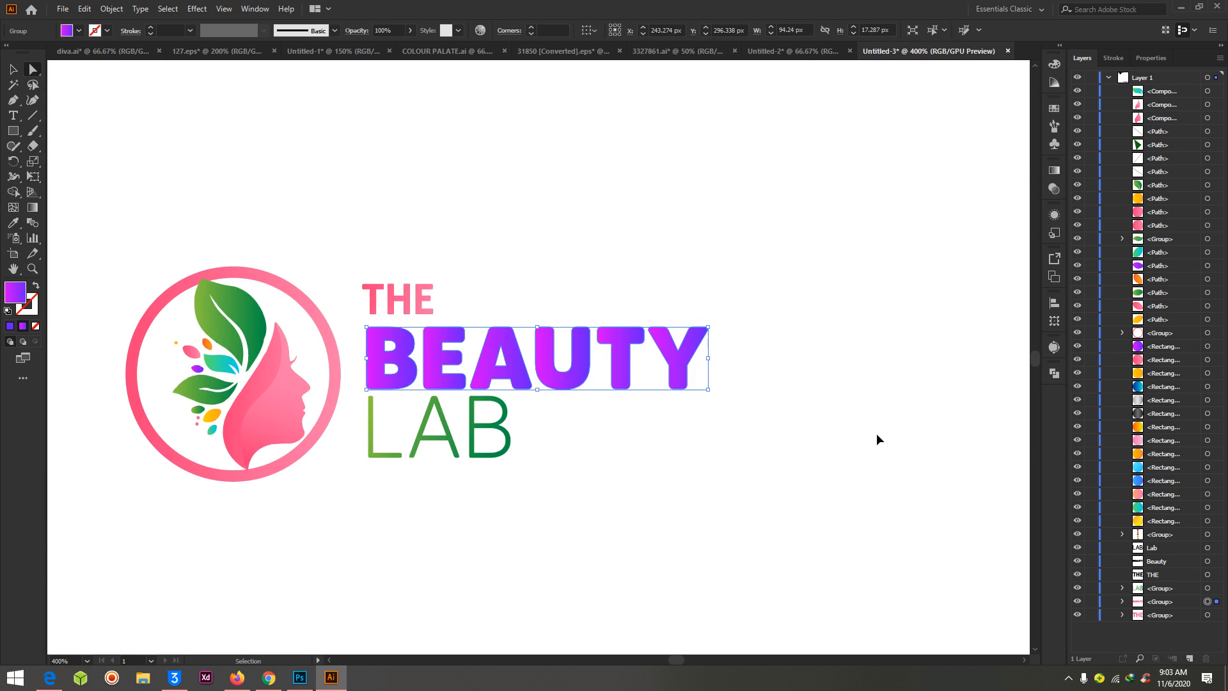
{"action": "left_click", "coordinate": [461, 211]}
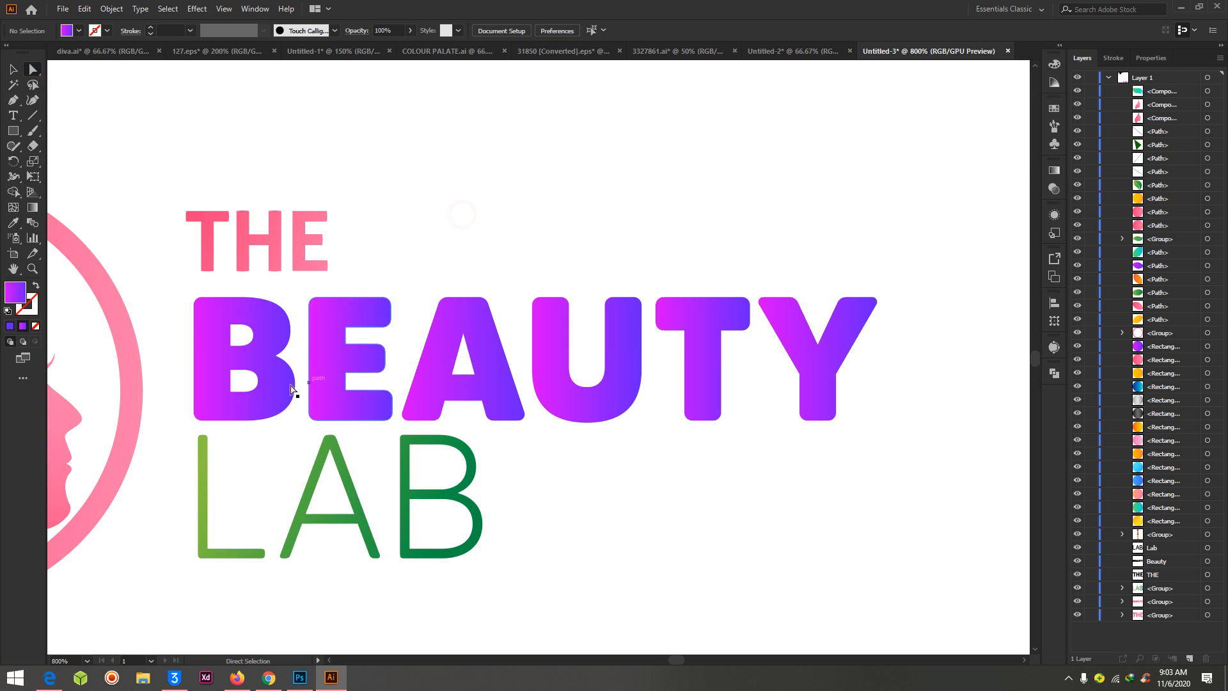
{"action": "left_click", "coordinate": [337, 349]}
{"action": "left_click", "coordinate": [438, 351]}
{"action": "left_click", "coordinate": [551, 336]}
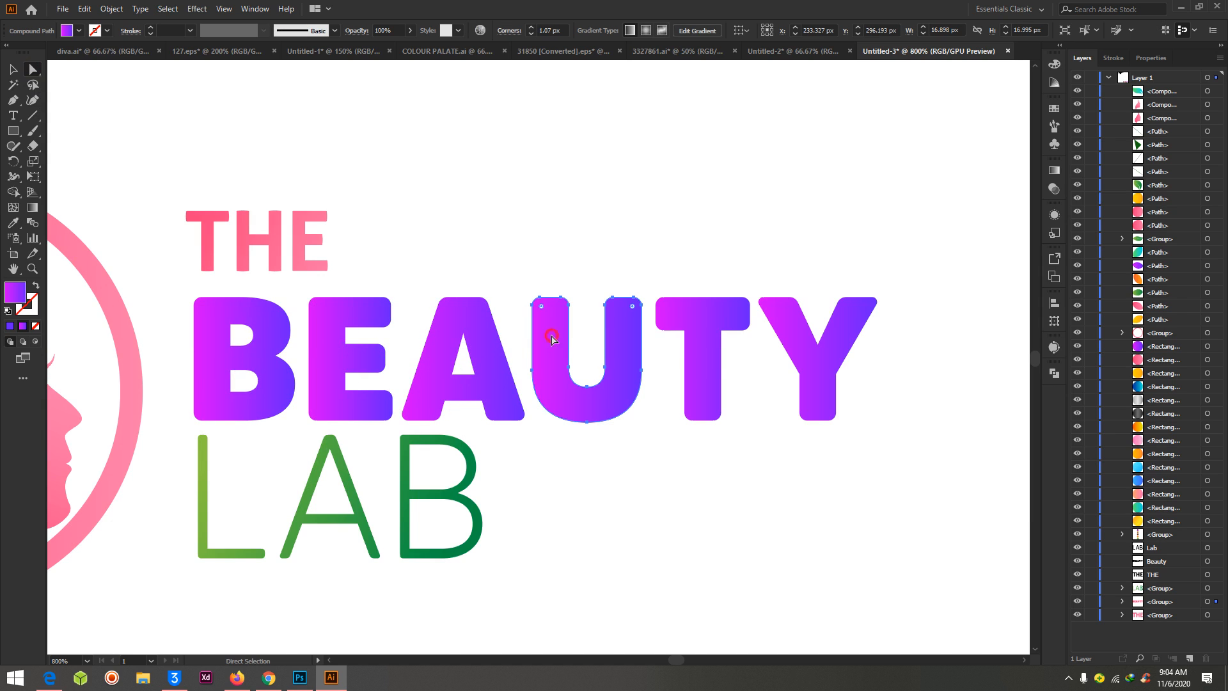
{"action": "left_click", "coordinate": [32, 208]}
{"action": "left_click_drag", "start_coordinate": [537, 309], "coordinate": [624, 392]}
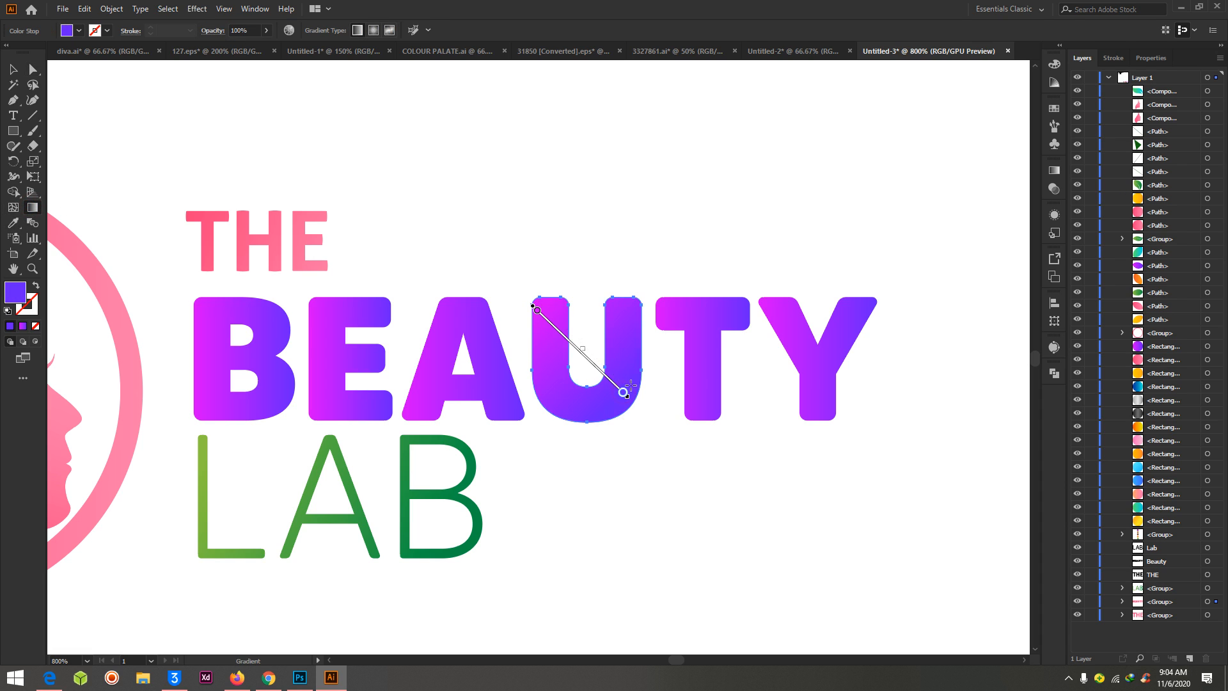
- Select only the letter A of BEAUTY, run its gradient diagonally from upper left to lower right, and clear the selection
{"action": "key", "text": "a"}
{"action": "left_click", "coordinate": [477, 323]}
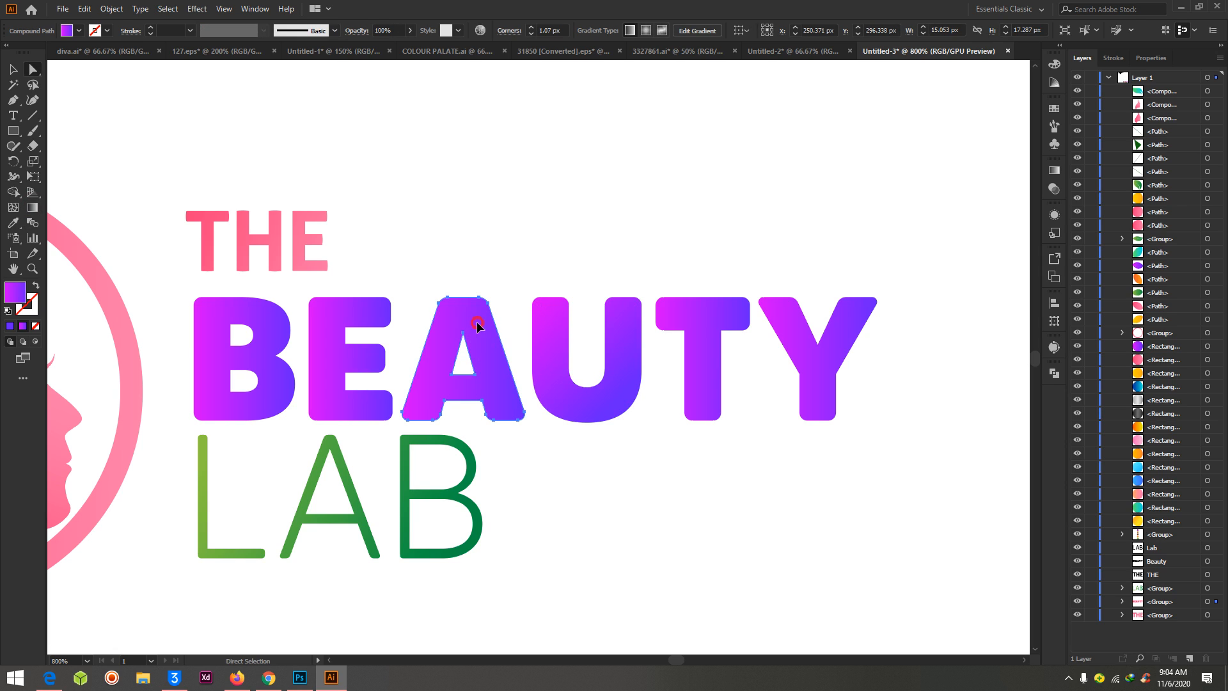
{"action": "left_click", "coordinate": [28, 211]}
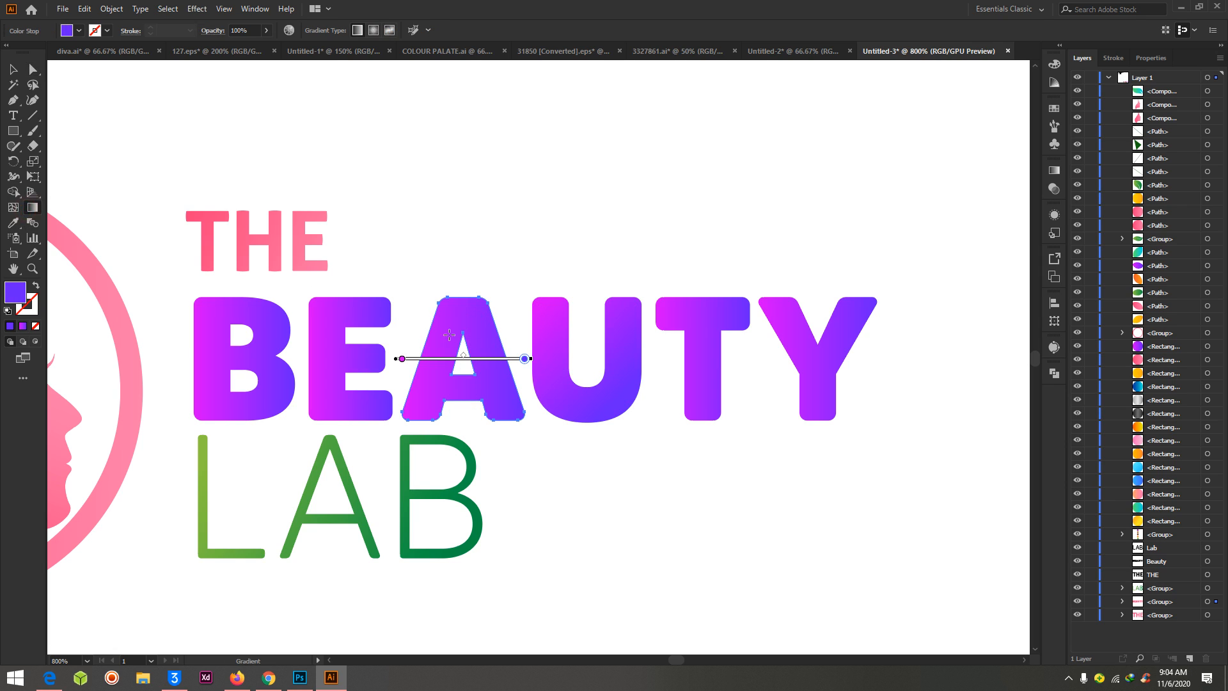
{"action": "left_click_drag", "start_coordinate": [435, 315], "coordinate": [504, 404]}
{"action": "left_click", "coordinate": [32, 69]}
{"action": "left_click", "coordinate": [633, 143]}
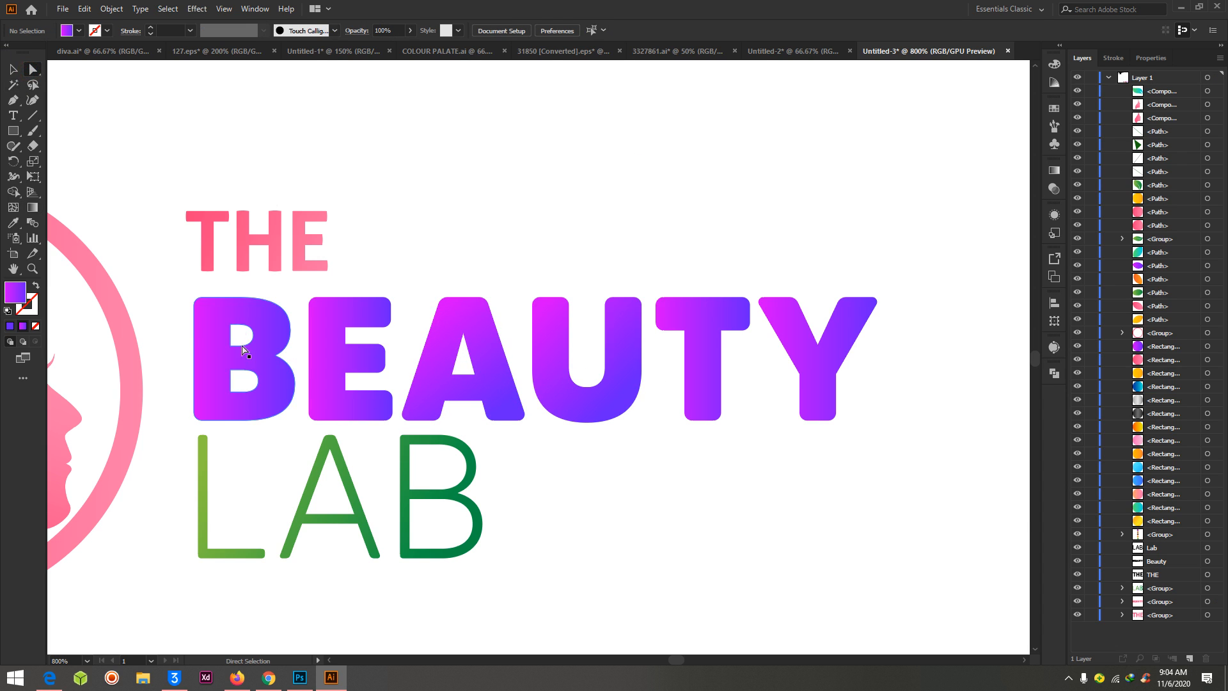
- Select all the letters of BEAUTY, stretch one continuous gradient from the B to the Y, and clear the selection
{"action": "left_click_drag", "start_coordinate": [186, 332], "coordinate": [903, 355]}
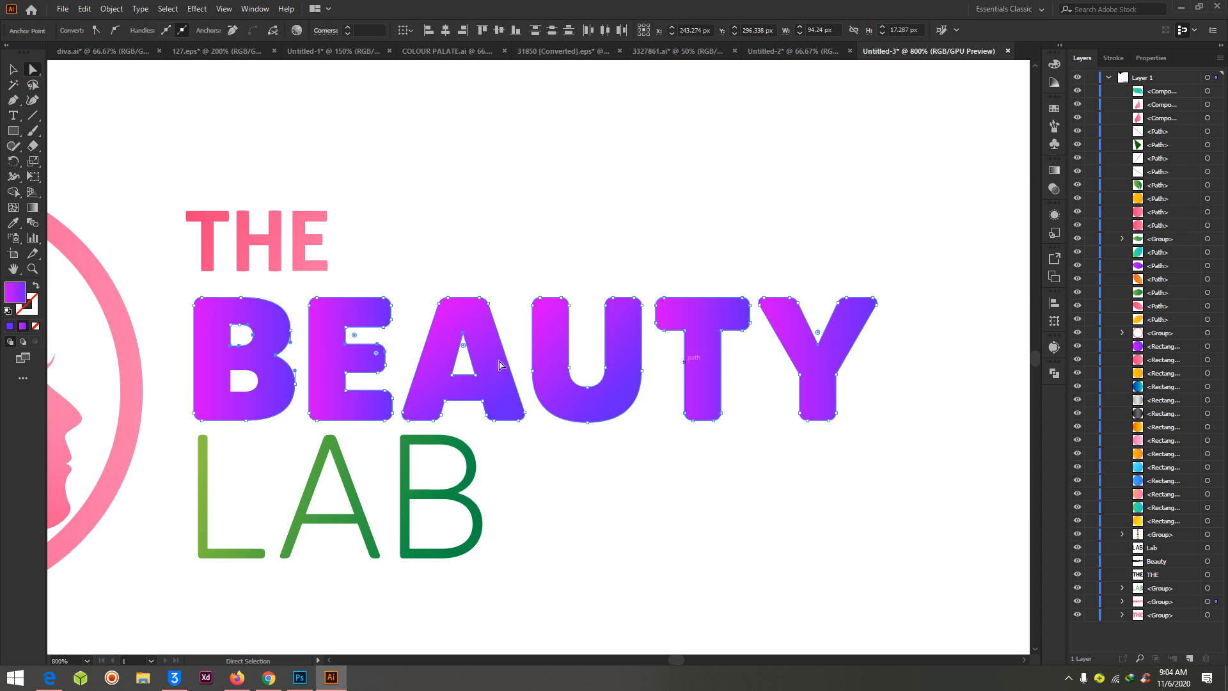
{"action": "left_click", "coordinate": [13, 222]}
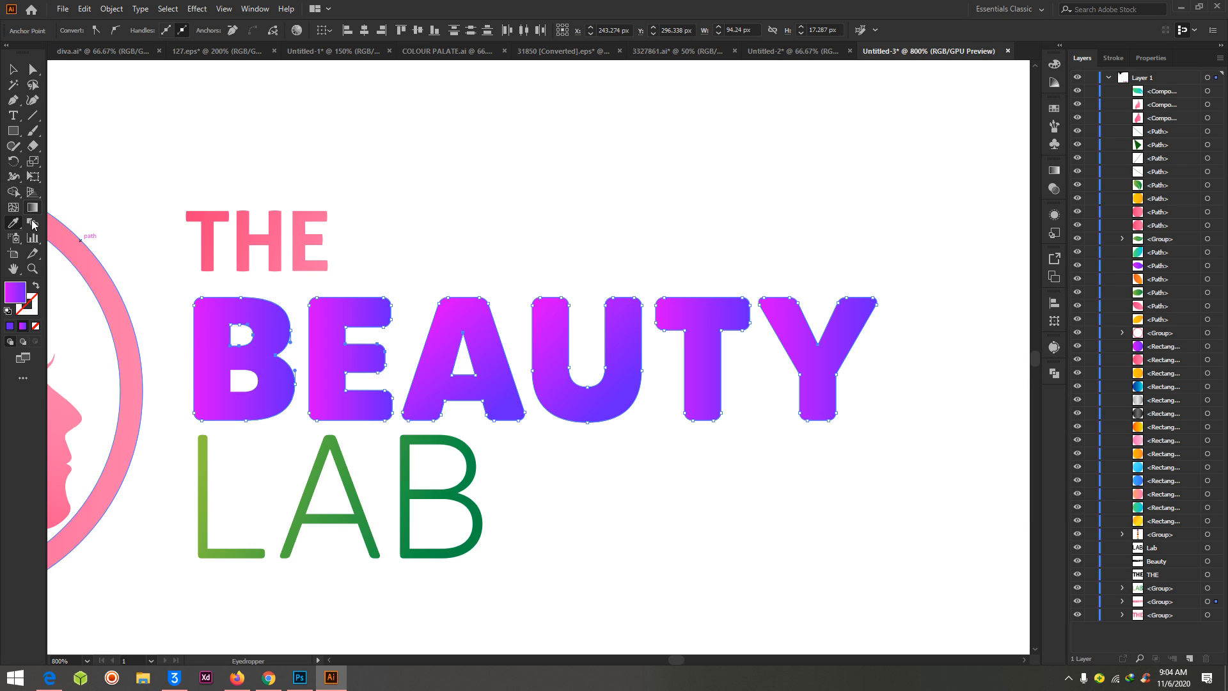
{"action": "left_click", "coordinate": [33, 208]}
{"action": "left_click_drag", "start_coordinate": [206, 304], "coordinate": [786, 400]}
{"action": "left_click", "coordinate": [33, 69]}
{"action": "left_click", "coordinate": [644, 197]}
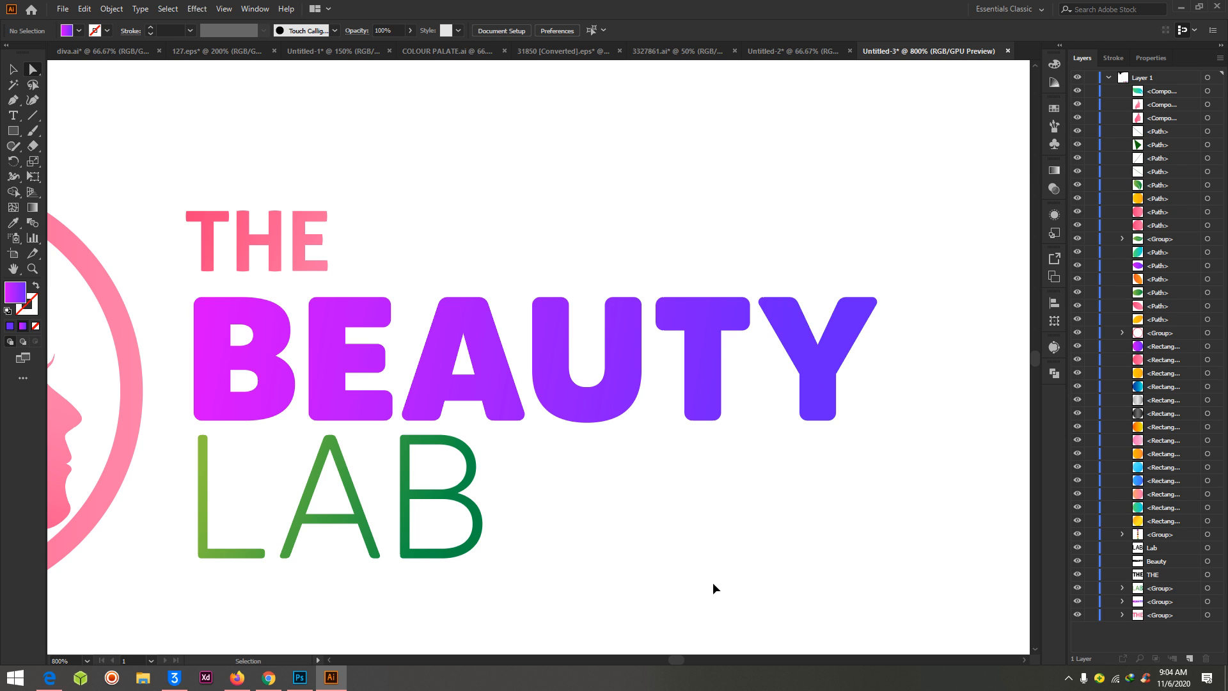
- Select the word THE, run its gradient diagonally from the T to the E, and clear the selection
{"action": "left_click", "coordinate": [264, 339]}
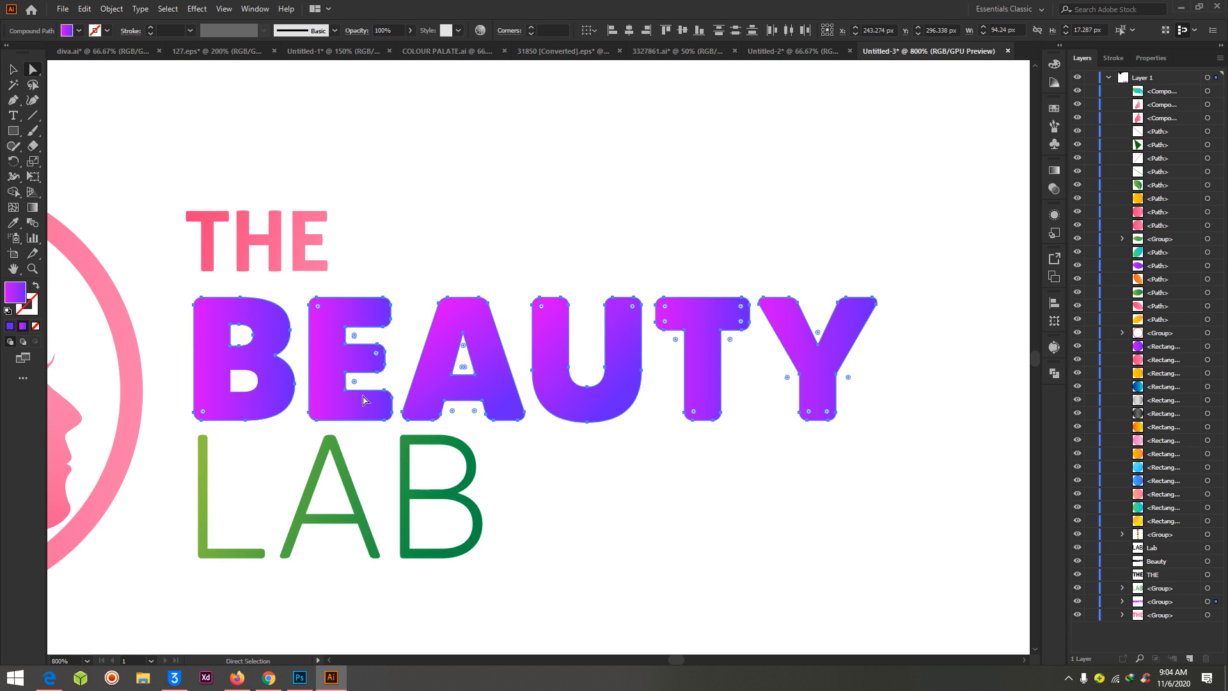
{"action": "left_click_drag", "start_coordinate": [179, 191], "coordinate": [430, 277]}
{"action": "left_click", "coordinate": [36, 212]}
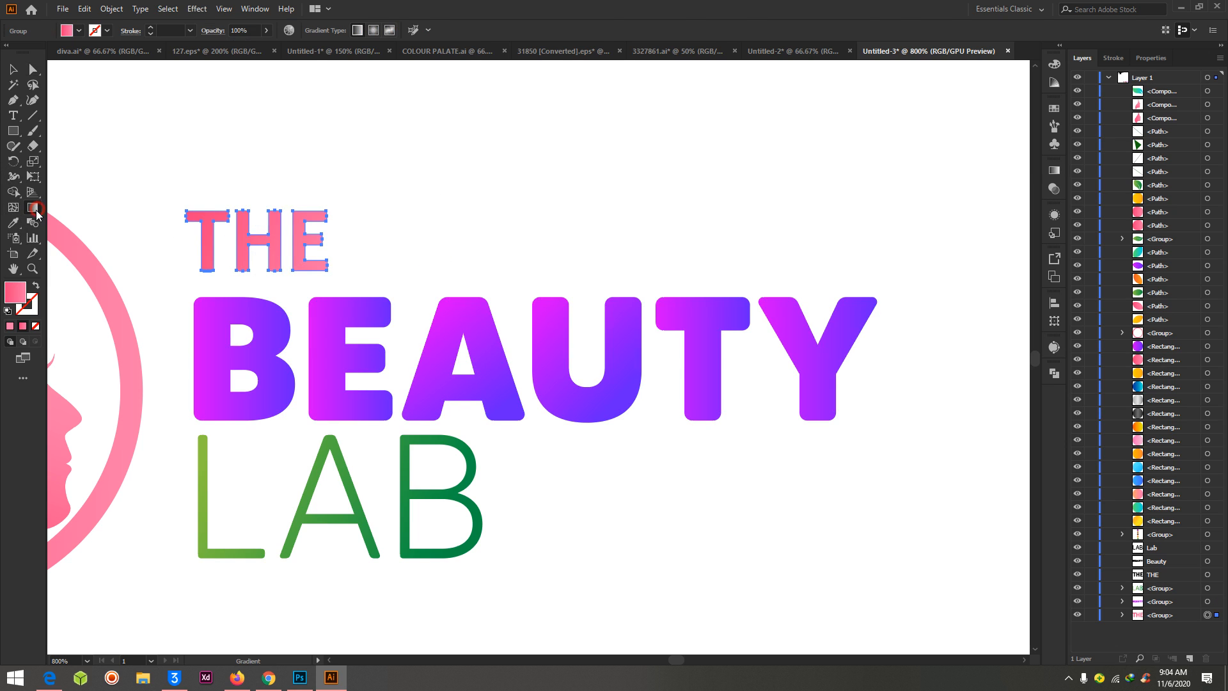
{"action": "left_click_drag", "start_coordinate": [196, 217], "coordinate": [310, 252]}
{"action": "left_click", "coordinate": [33, 71]}
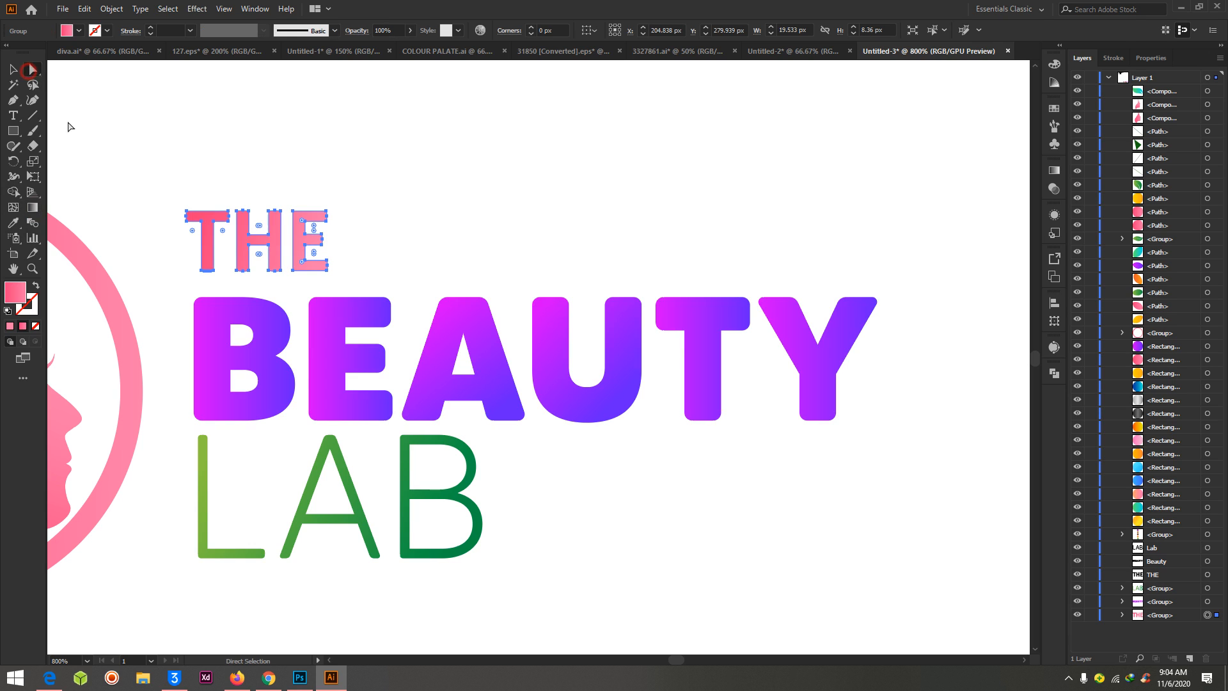
{"action": "left_click", "coordinate": [345, 240]}
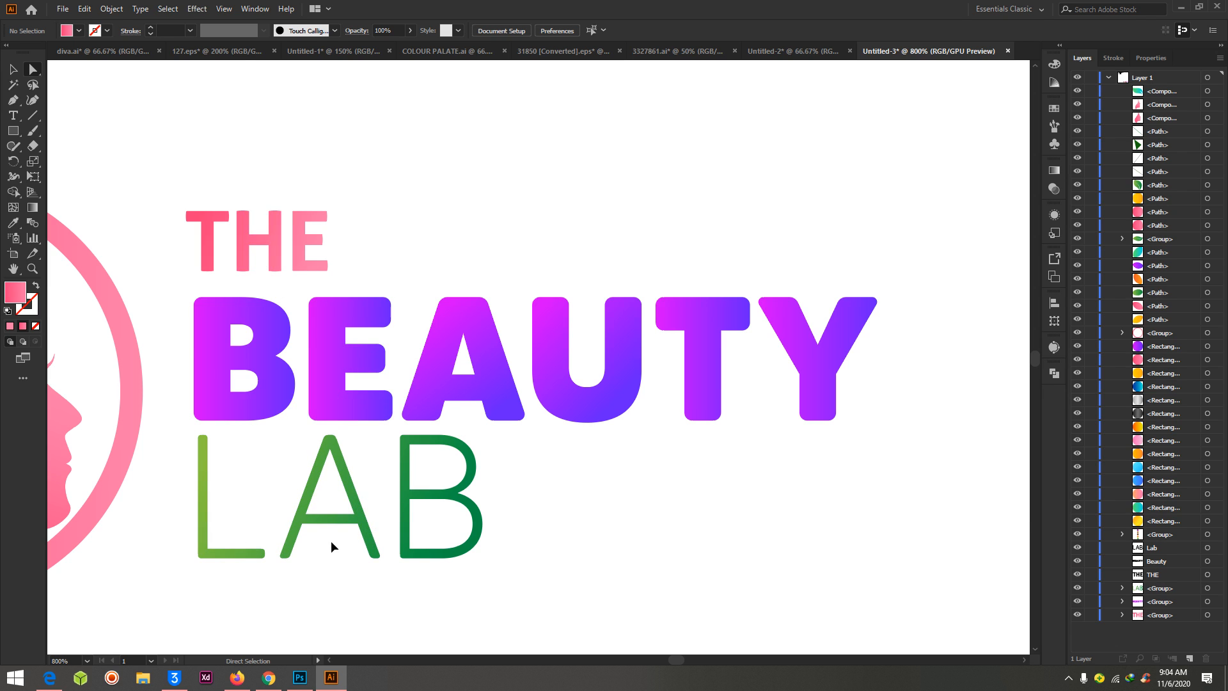
- Undo the recent recoloring and gradient edits until BEAUTY is pink and the leaf-and-face emblem is grouped again
{"action": "key", "text": "ctrl+minus"}
{"action": "key", "text": "ctrl+minus"}
{"action": "key", "text": "ctrl+minus"}
{"action": "scroll", "coordinate": [516, 496], "scroll_direction": "left", "scroll_amount": 7}
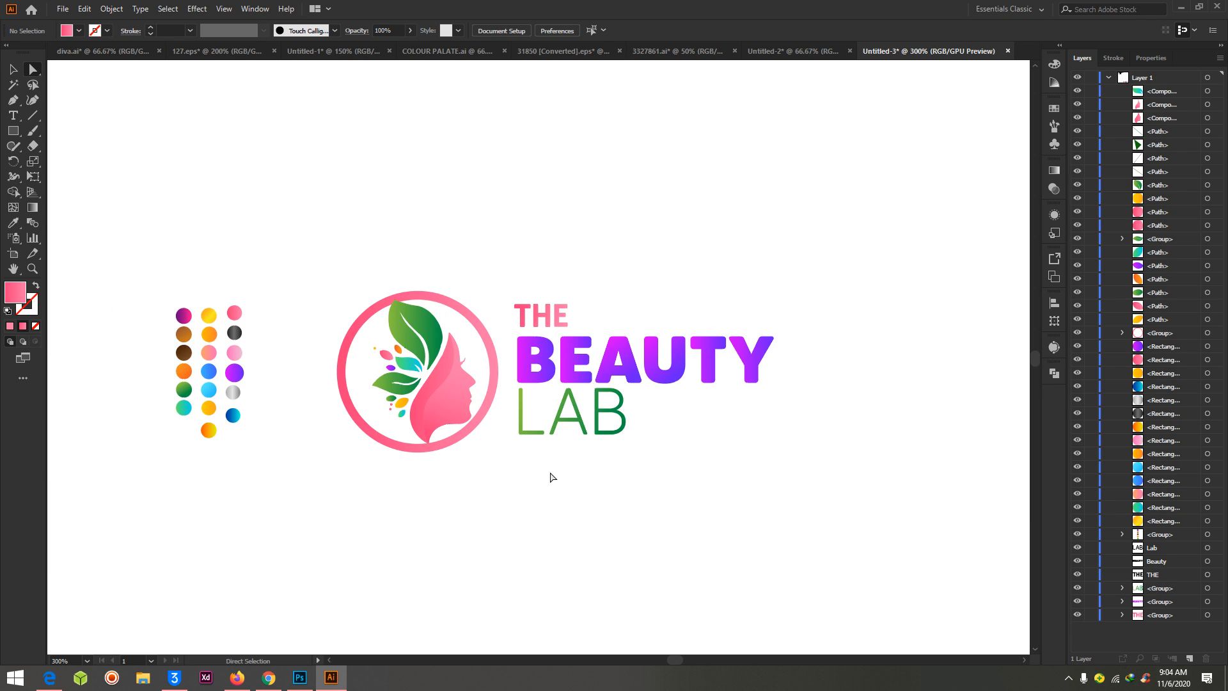
{"action": "key", "text": "ctrl+z"}
{"action": "key", "text": "ctrl+z"}
{"action": "key", "text": "ctrl+z"}
{"action": "key", "text": "ctrl+z"}
{"action": "key", "text": "ctrl+z"}
{"action": "key", "text": "ctrl+z"}
{"action": "key", "text": "ctrl+z"}
{"action": "key", "text": "ctrl+z"}
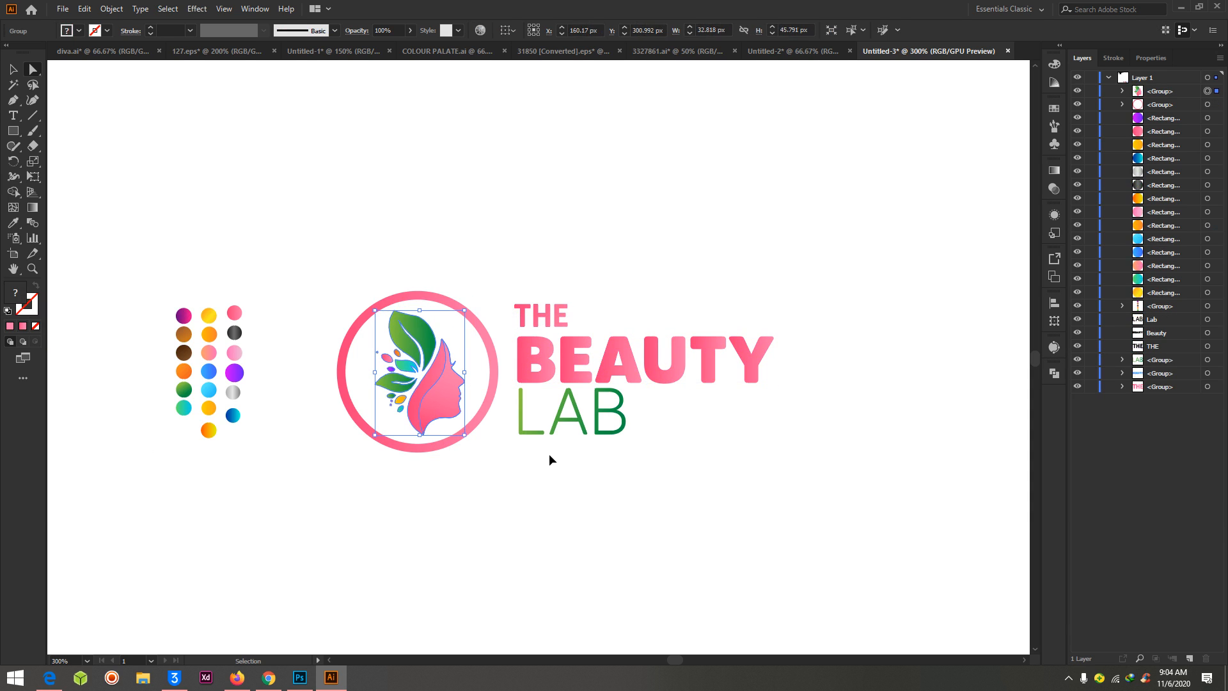
{"action": "left_click_drag", "start_coordinate": [545, 249], "coordinate": [574, 213]}
{"action": "key", "text": "ctrl+z"}
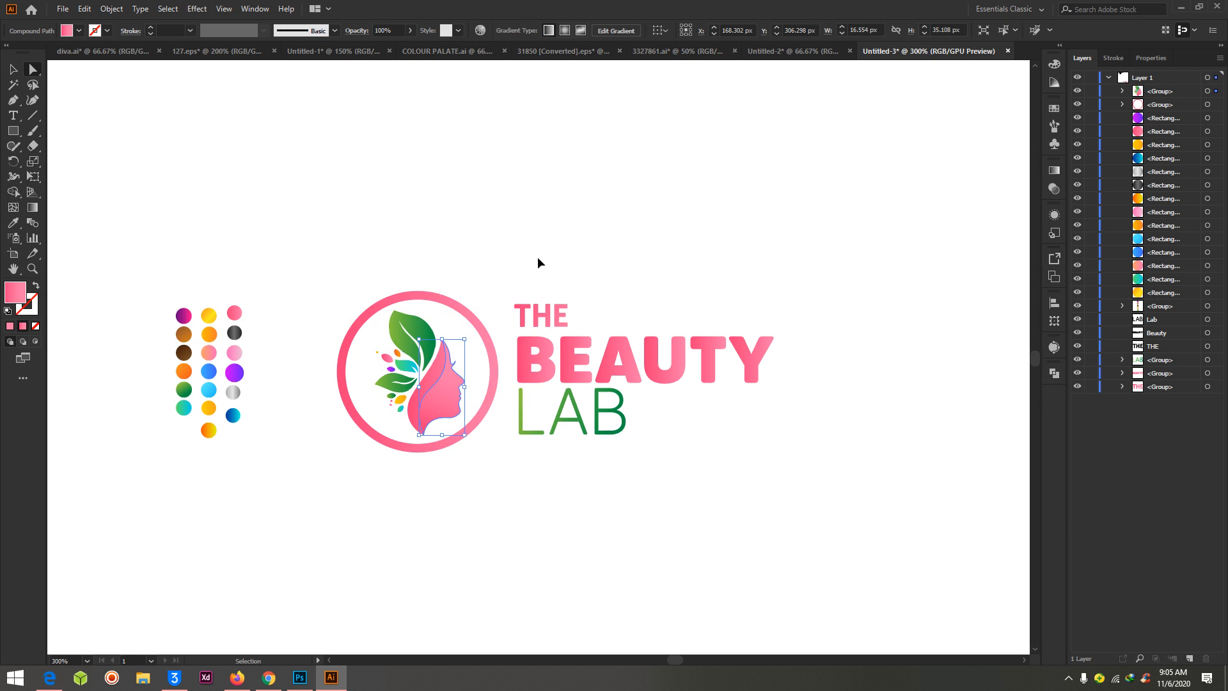
- Move the whole leaf-and-face emblem out of its ring with the Selection tool, and undo the move
{"action": "left_click", "coordinate": [14, 71]}
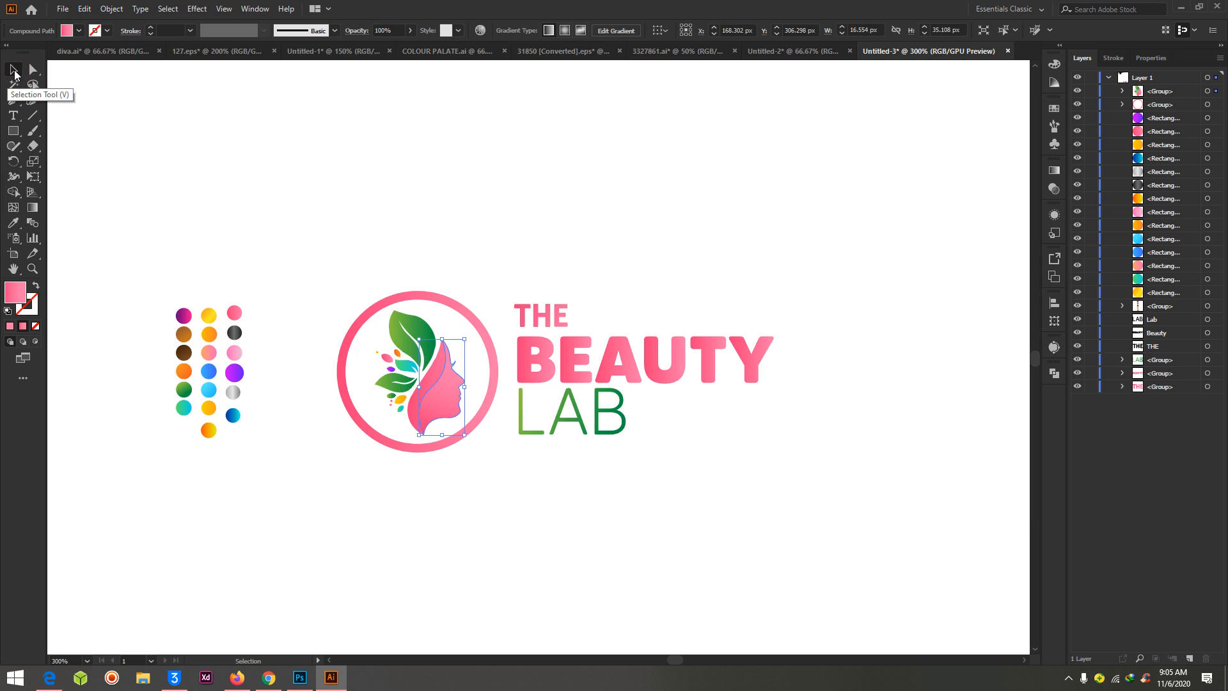
{"action": "left_click", "coordinate": [502, 186]}
{"action": "left_click_drag", "start_coordinate": [436, 386], "coordinate": [547, 169]}
{"action": "key", "text": "ctrl+z"}
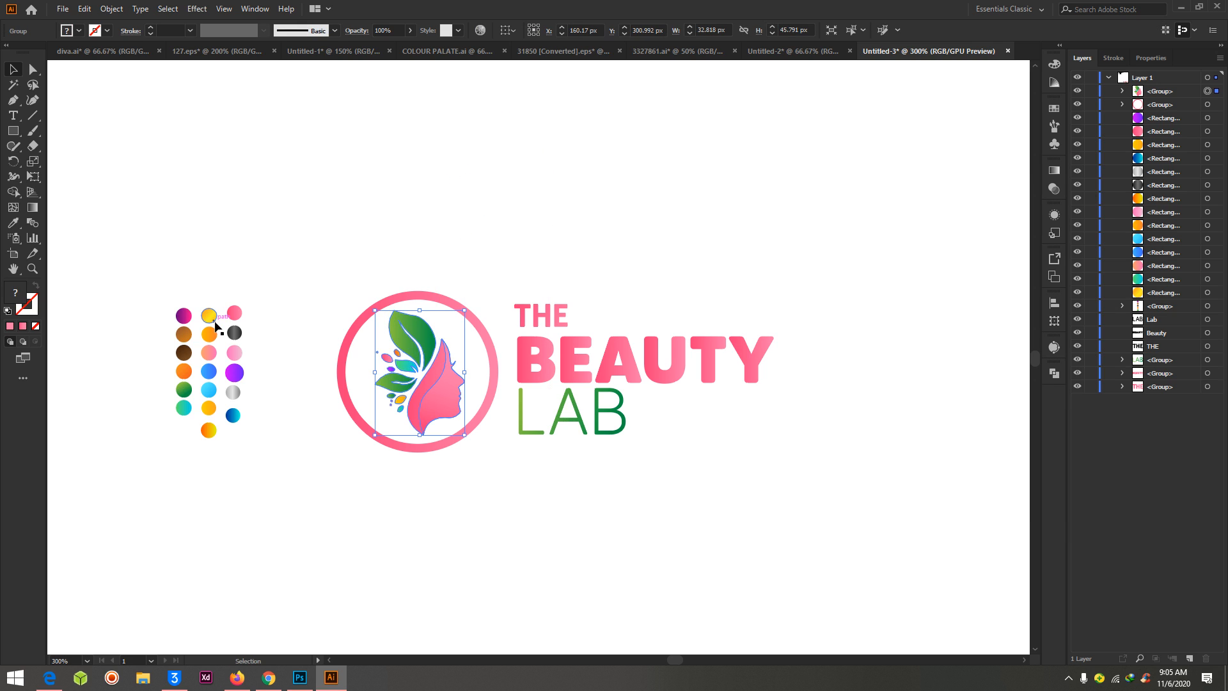
- Group all the color sample circles and move the group farther away from the logo, up and to the left
{"action": "left_click", "coordinate": [210, 337]}
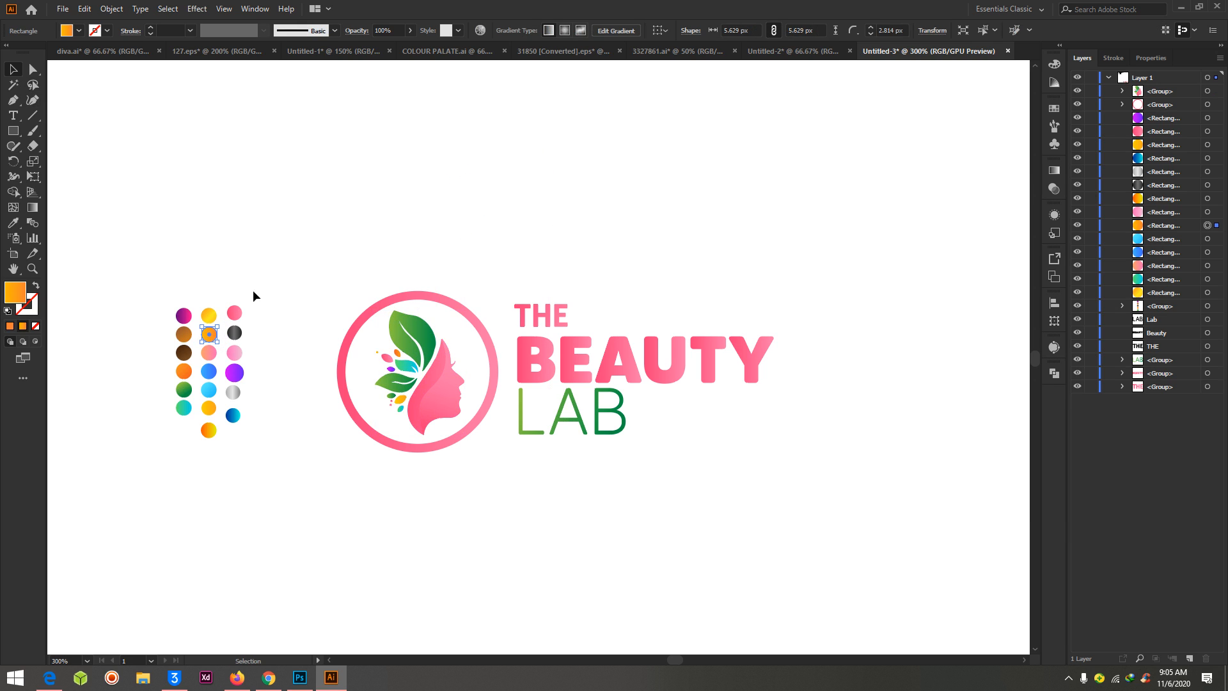
{"action": "left_click_drag", "start_coordinate": [124, 279], "coordinate": [311, 495]}
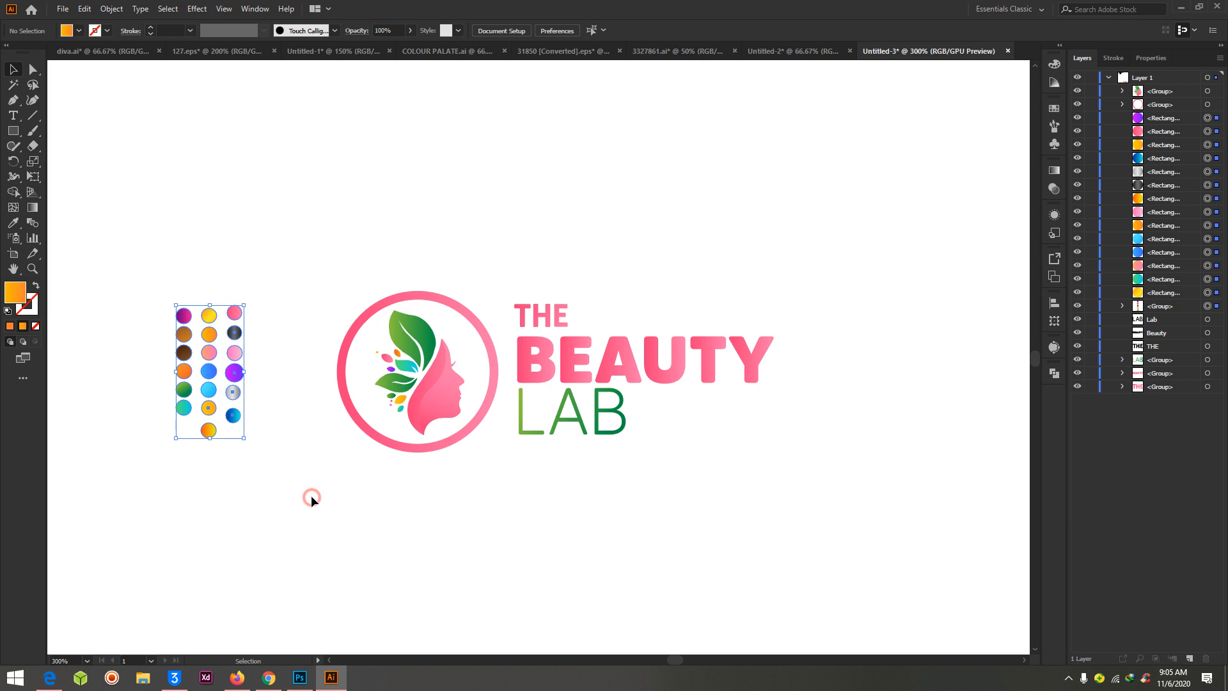
{"action": "key", "text": "ctrl+g"}
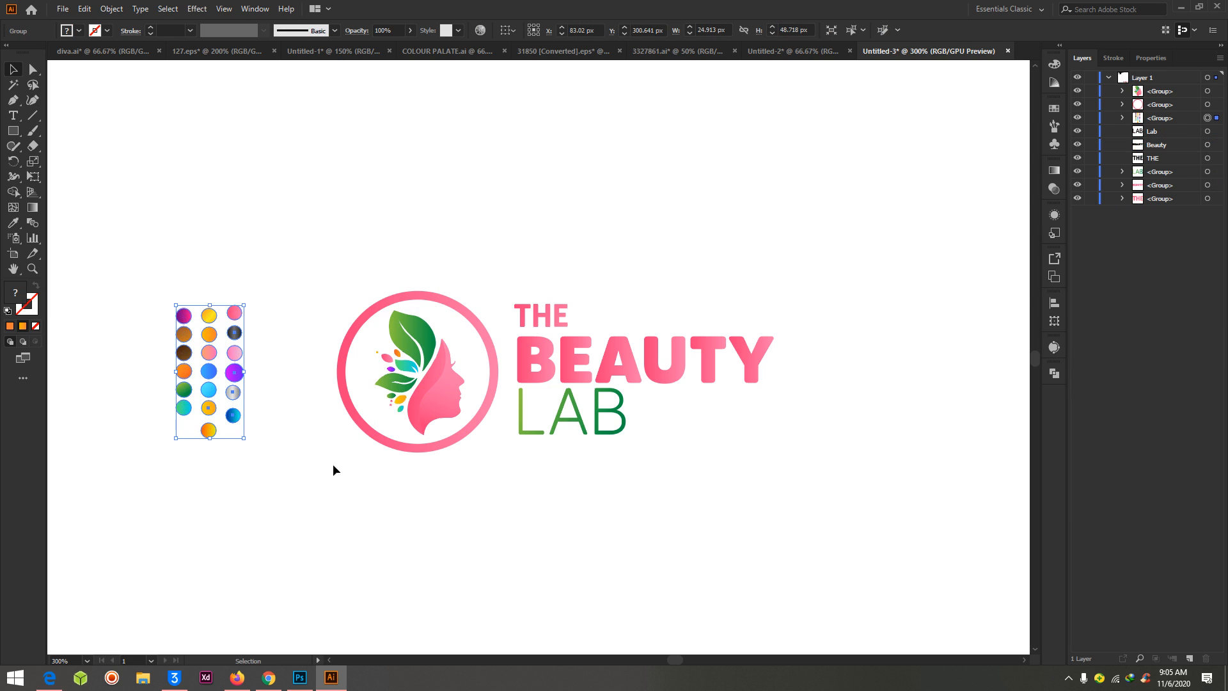
{"action": "left_click", "coordinate": [268, 292]}
{"action": "left_click_drag", "start_coordinate": [211, 358], "coordinate": [111, 336]}
- Move the whole word BEAUTY above the logo with the Selection tool, and undo the move
{"action": "left_click", "coordinate": [434, 383]}
{"action": "left_click_drag", "start_coordinate": [523, 365], "coordinate": [541, 138]}
{"action": "key", "text": "ctrl+z"}
{"action": "key", "text": "v"}
- Move only the letter B of BEAUTY above the logo with the Direct Selection tool, undo the move, and clear the selection
{"action": "left_click", "coordinate": [34, 69]}
{"action": "left_click", "coordinate": [665, 193]}
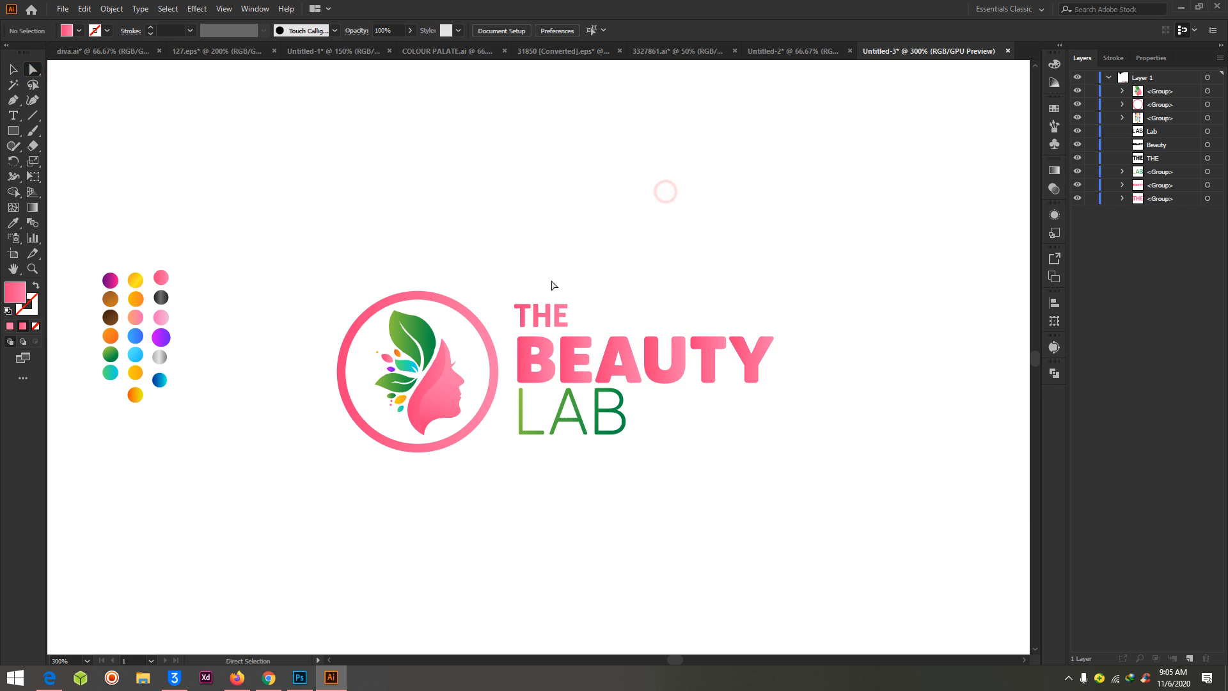
{"action": "left_click_drag", "start_coordinate": [519, 362], "coordinate": [573, 136]}
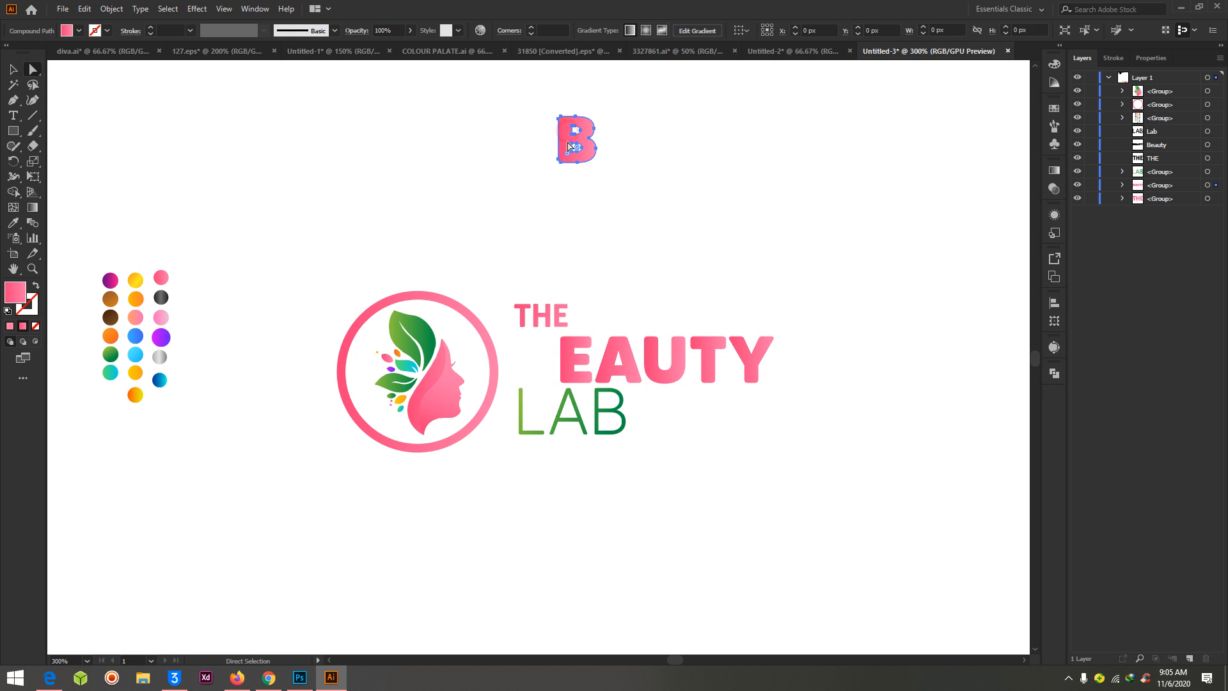
{"action": "key", "text": "ctrl+z"}
{"action": "left_click", "coordinate": [515, 244]}
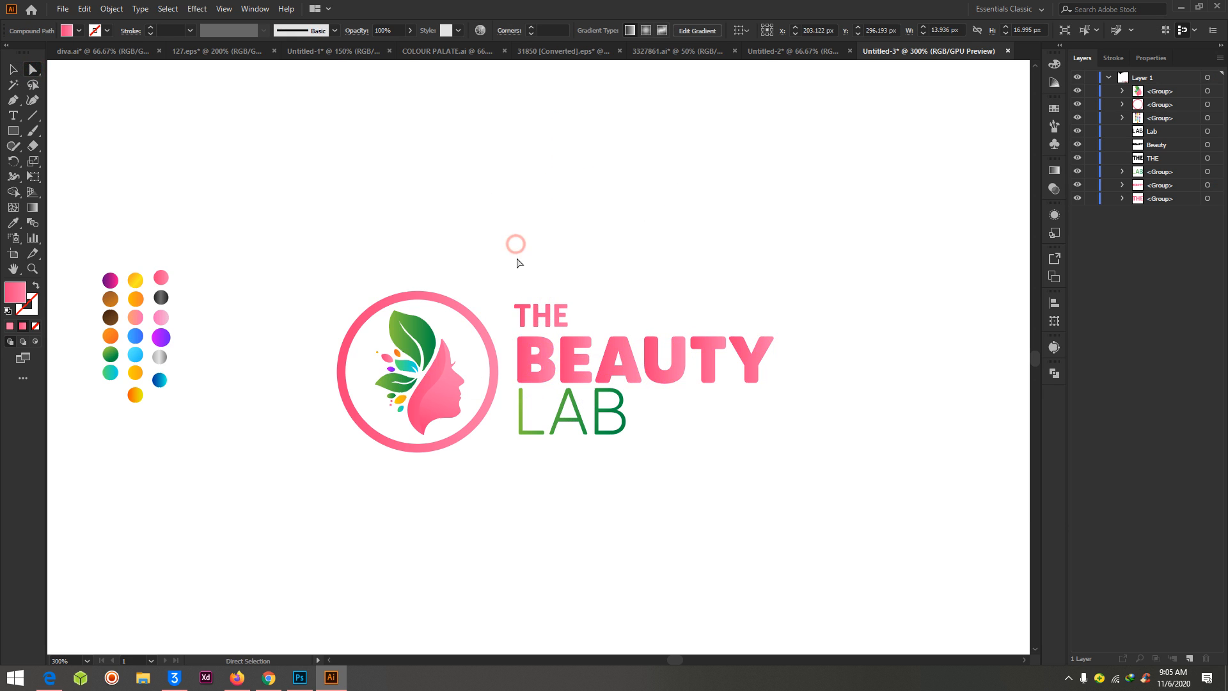